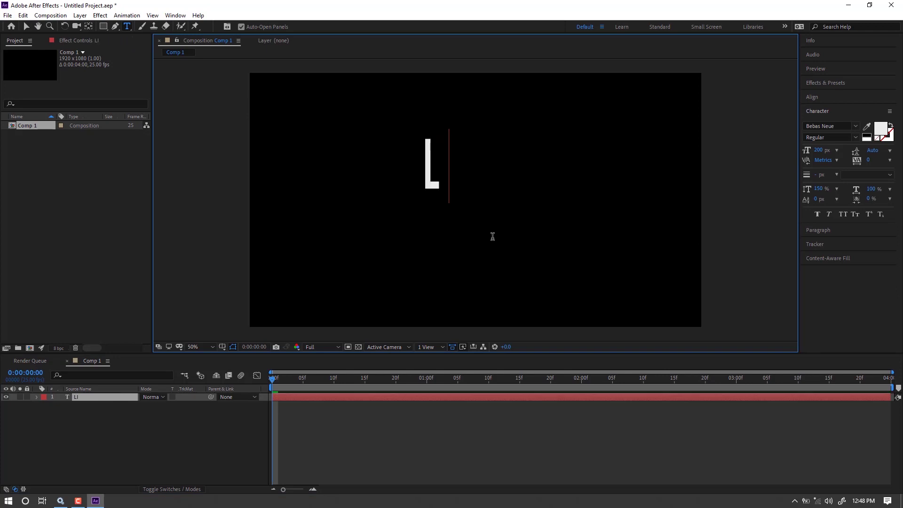
- Finish the text as LISTRIK and move it down to the middle of the composition
{"action": "type", "text": "IK"}
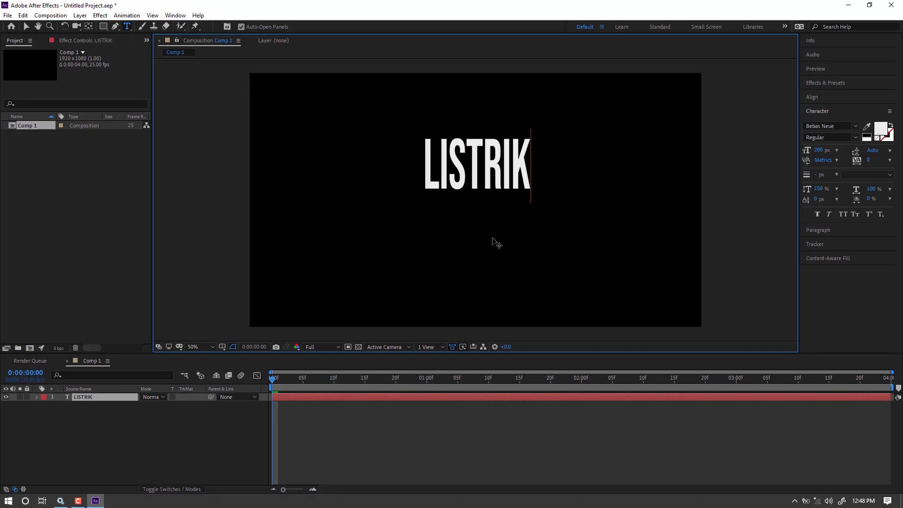
{"action": "left_click", "coordinate": [26, 26]}
{"action": "left_click_drag", "start_coordinate": [450, 180], "coordinate": [448, 216]}
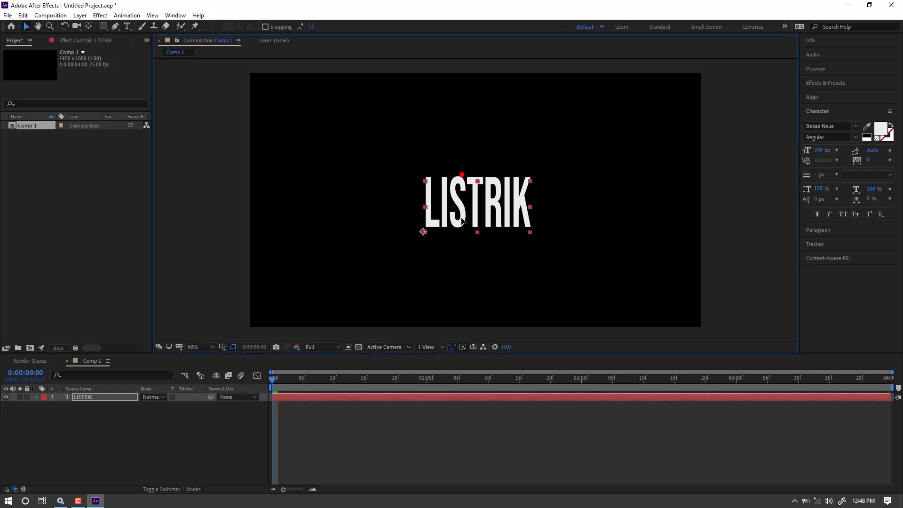
{"action": "left_click", "coordinate": [329, 147]}
- Replace the wording of the text layer with ELECTRIC
{"action": "left_click", "coordinate": [127, 26]}
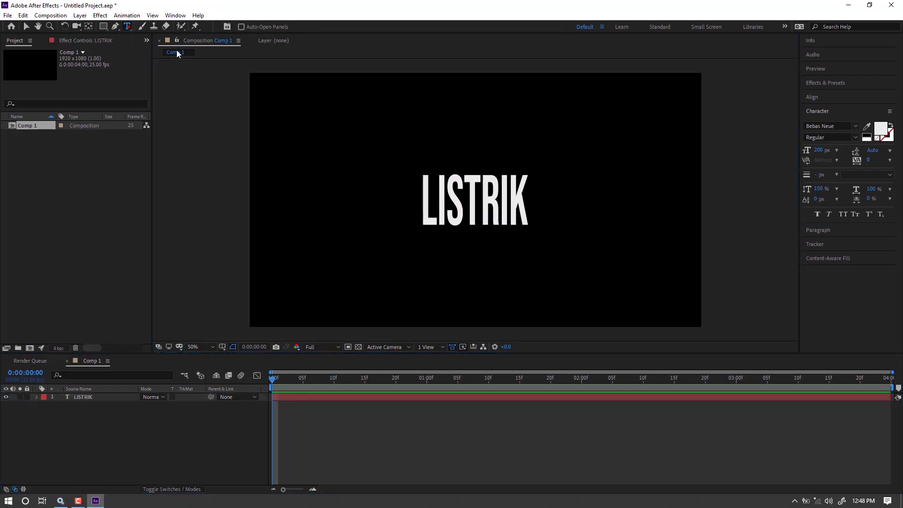
{"action": "left_click_drag", "start_coordinate": [426, 190], "coordinate": [625, 227]}
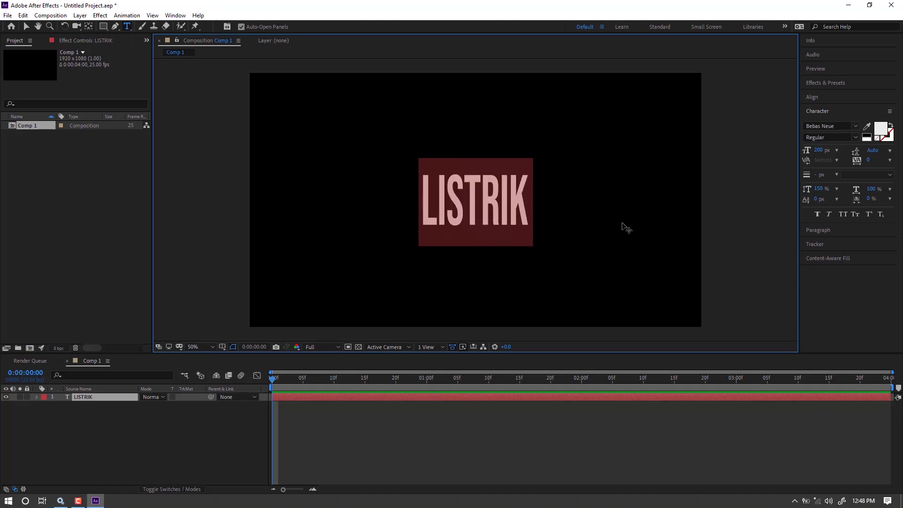
{"action": "type", "text": "ELEC"}
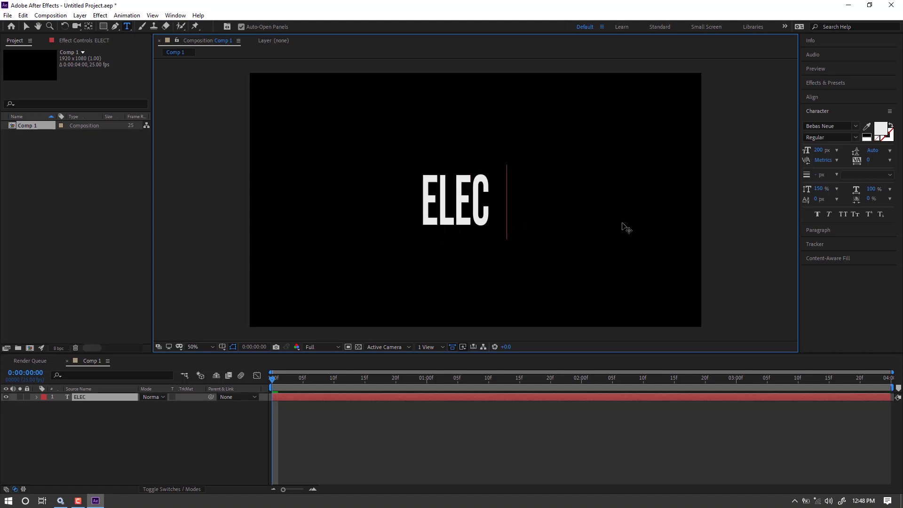
{"action": "type", "text": "TRIK"}
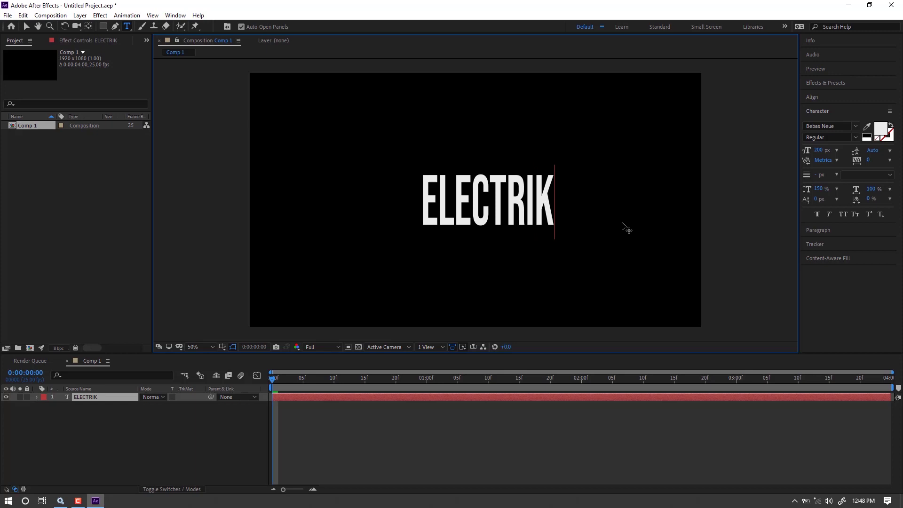
{"action": "key", "text": "BackSpace"}
{"action": "type", "text": "C"}
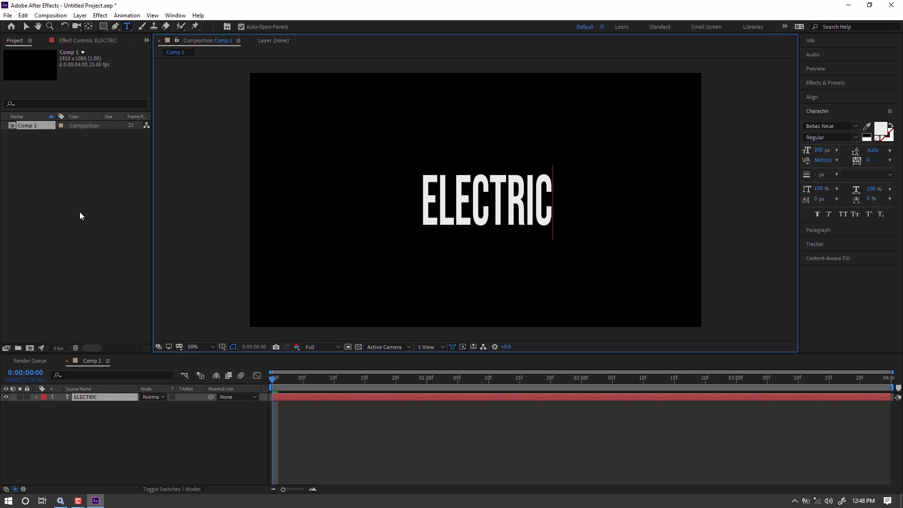
- Duplicate the ELECTRIC text layer and hide the original beneath the copy
{"action": "left_click", "coordinate": [87, 400]}
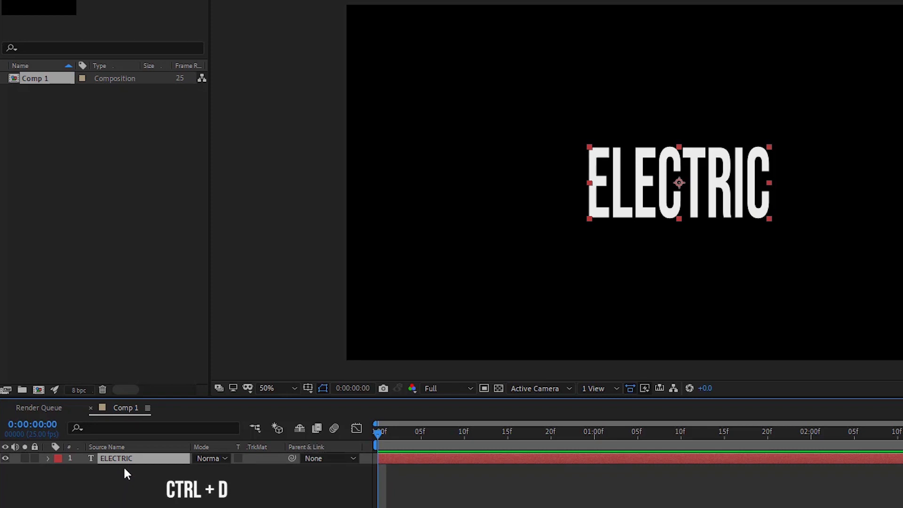
{"action": "key", "text": "ctrl+d"}
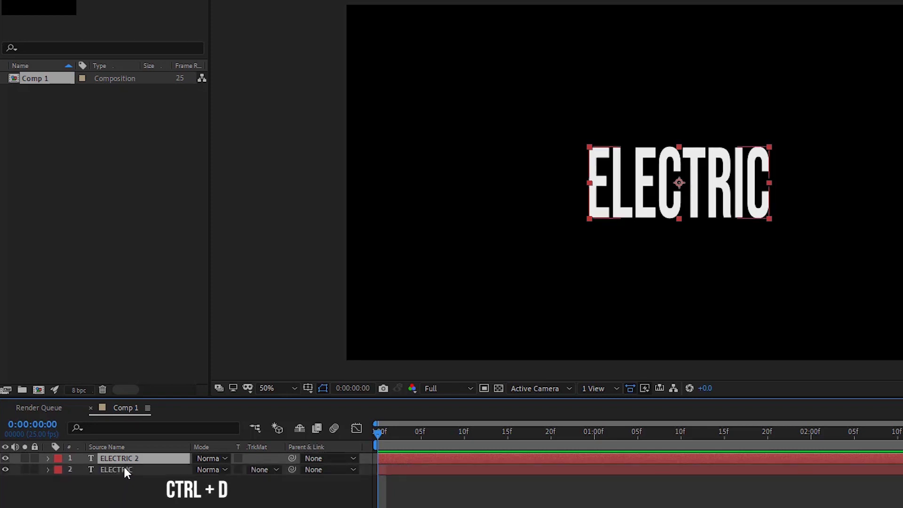
{"action": "right_click", "coordinate": [124, 456]}
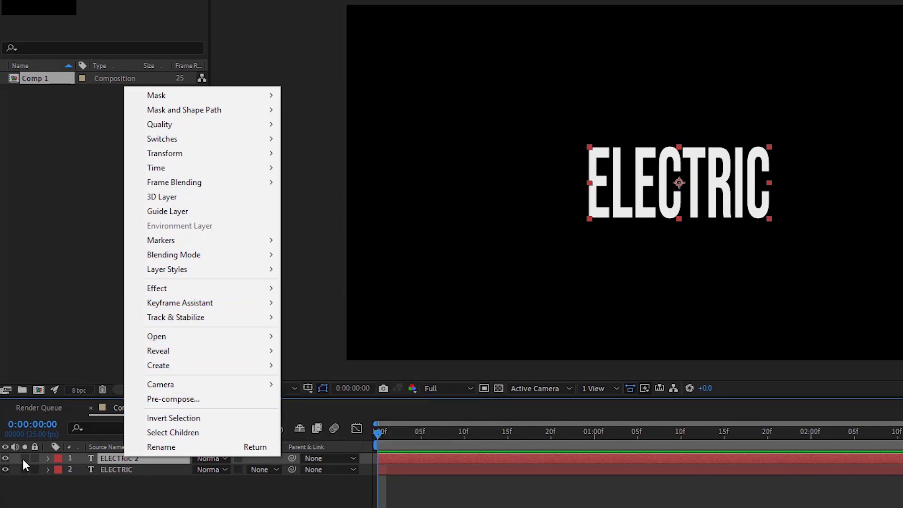
{"action": "left_click", "coordinate": [6, 465]}
- Pre-compose the duplicated text layer as "Text", moving all attributes into the new composition
{"action": "right_click", "coordinate": [117, 461]}
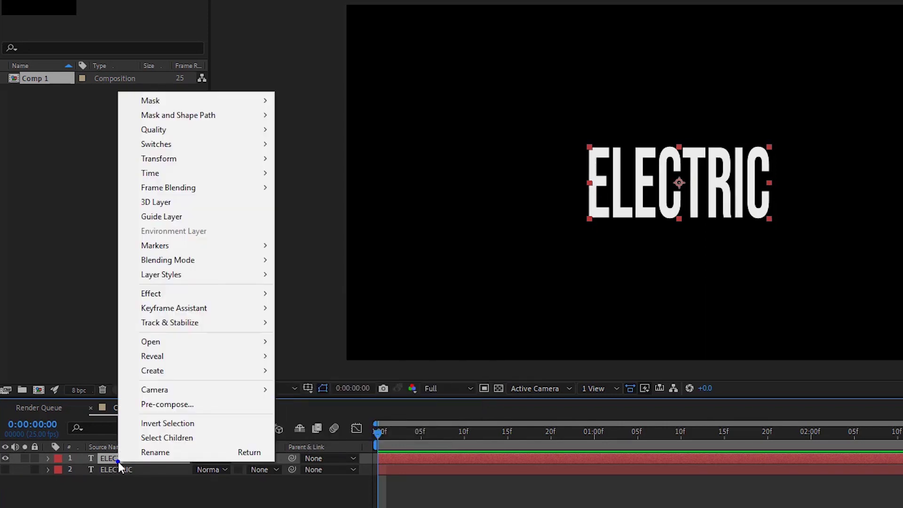
{"action": "left_click", "coordinate": [190, 403]}
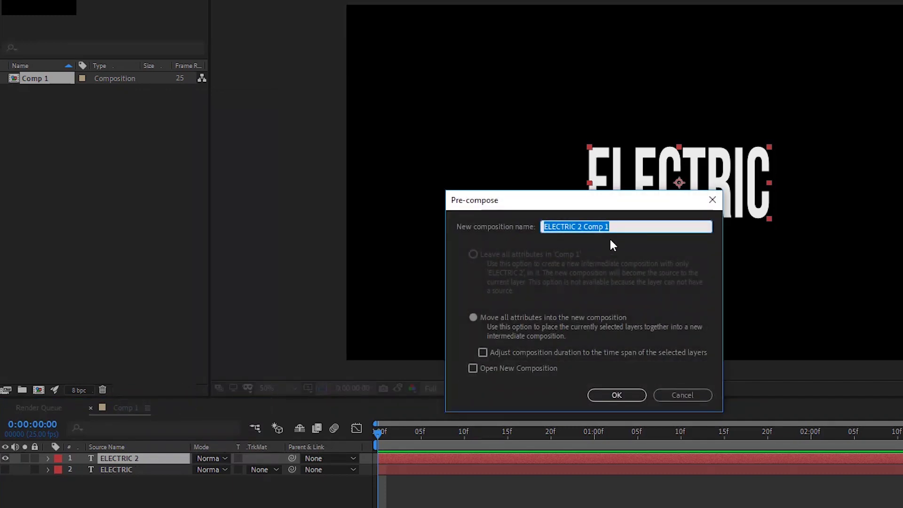
{"action": "type", "text": "T"}
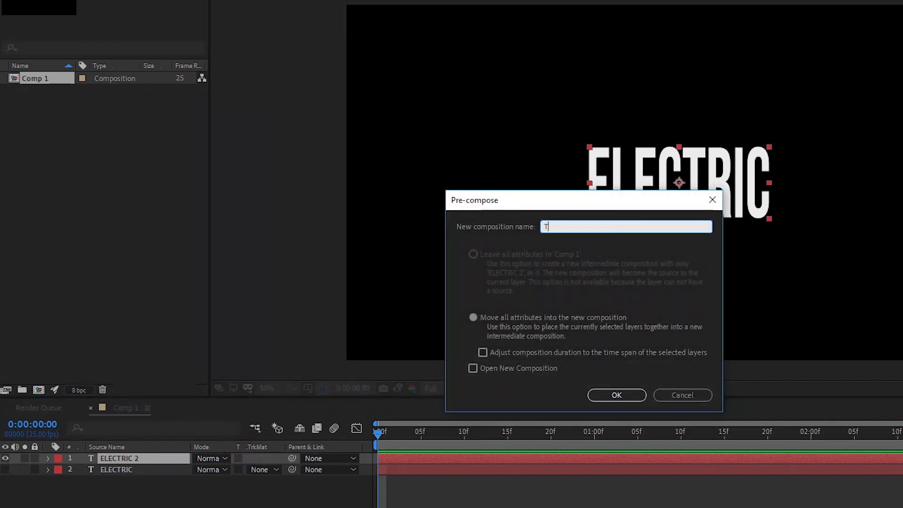
{"action": "type", "text": "ec"}
{"action": "type", "text": "T"}
{"action": "key", "text": "BackSpace"}
{"action": "left_click", "coordinate": [473, 317]}
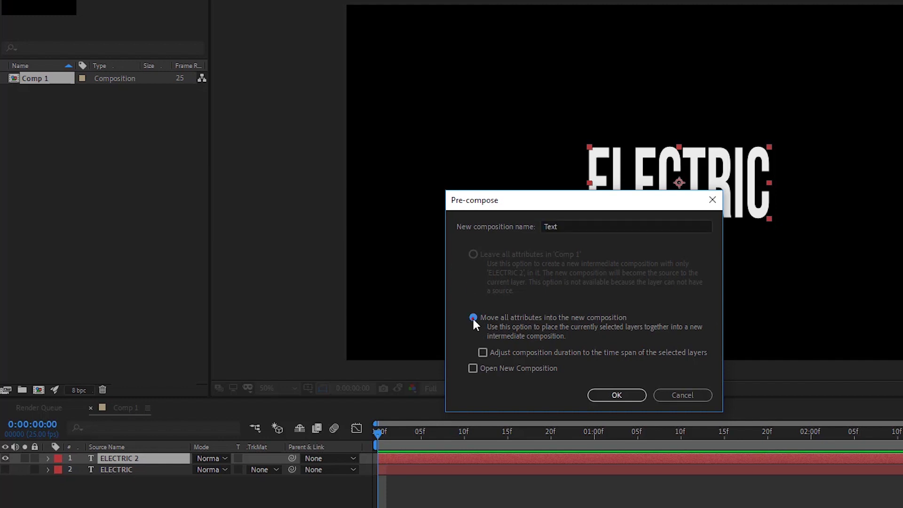
{"action": "left_click", "coordinate": [608, 393]}
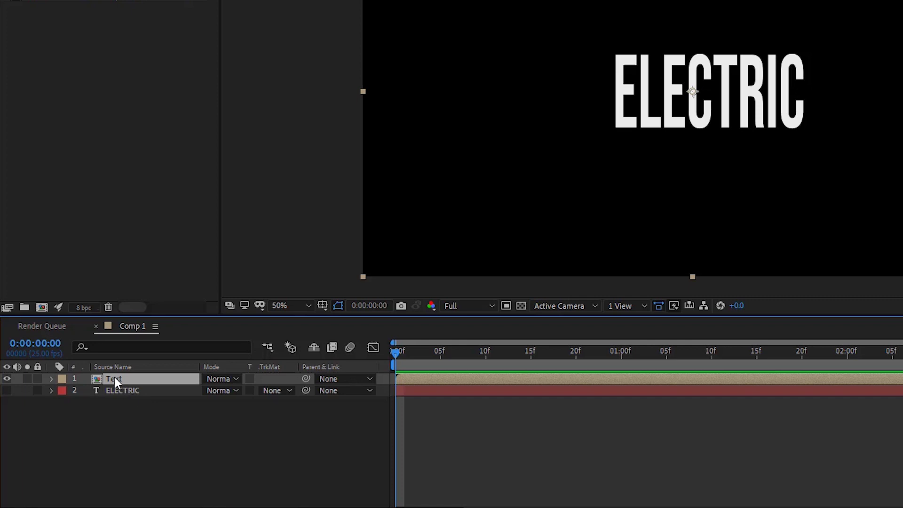
- Duplicate the Text precomp layer and hide the upper copy
{"action": "key", "text": "ctrl+d"}
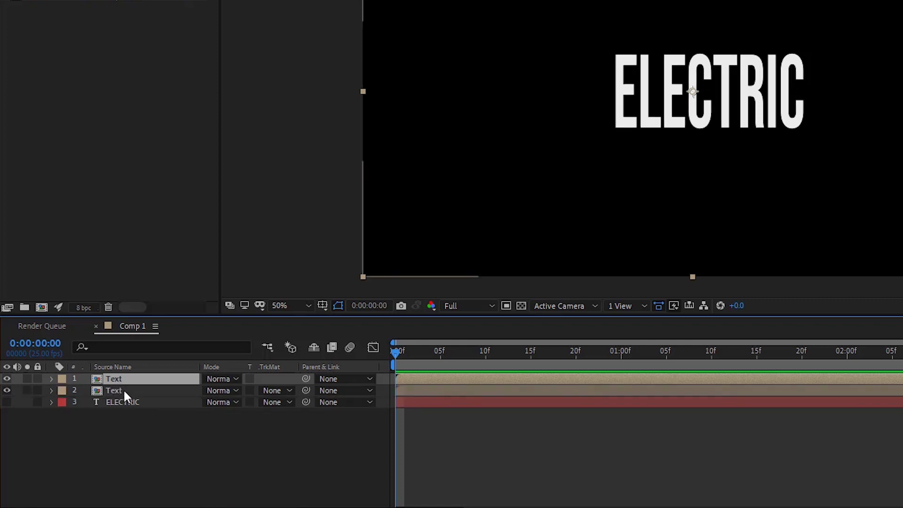
{"action": "left_click", "coordinate": [123, 388]}
{"action": "left_click", "coordinate": [7, 378]}
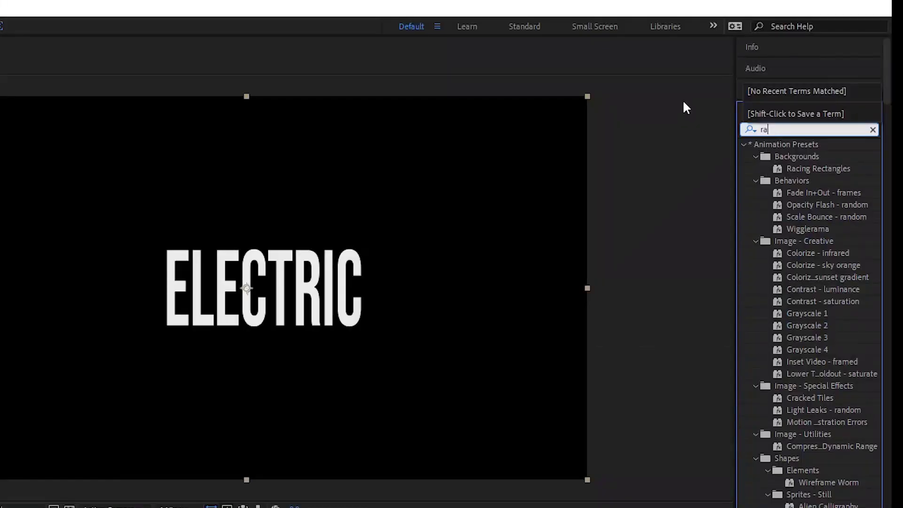
- Find the Gradient Ramp effect by searching for "ramp" and apply it to the visible lower Text layer
{"action": "type", "text": "ramp"}
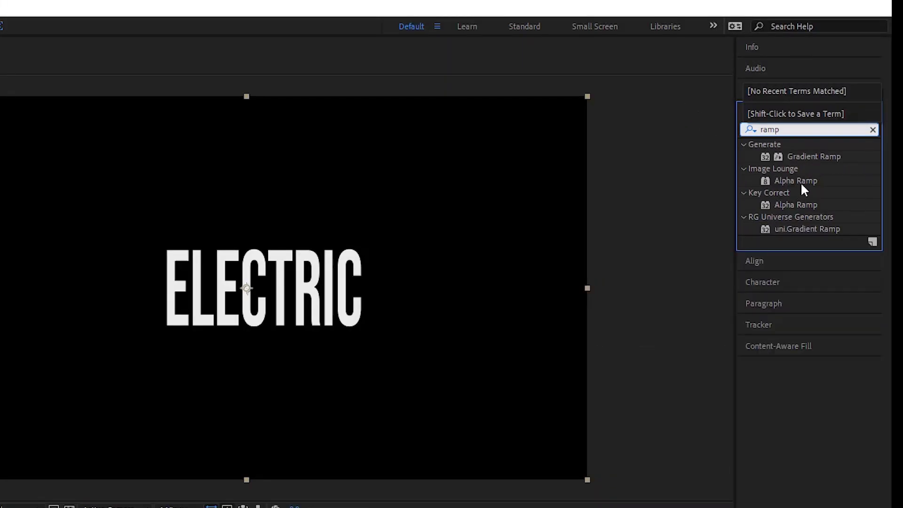
{"action": "left_click_drag", "start_coordinate": [803, 159], "coordinate": [0, 507]}
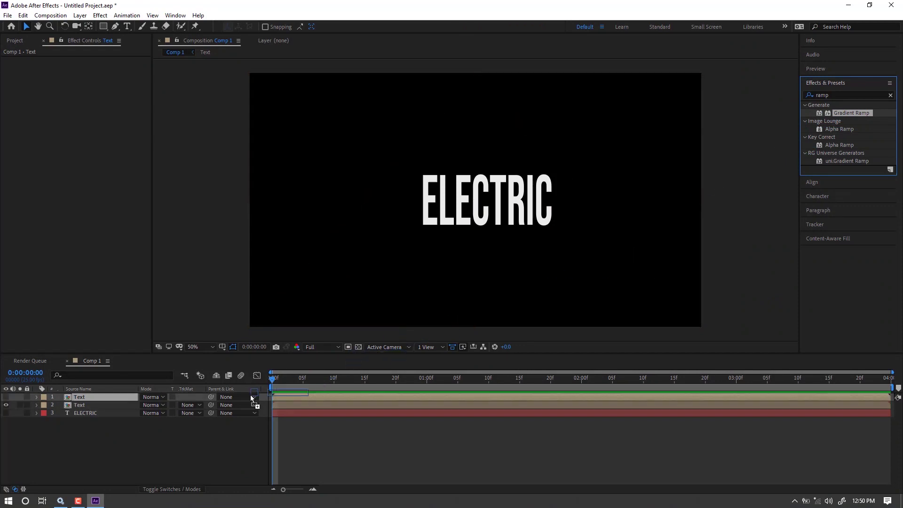
{"action": "left_click_drag", "start_coordinate": [251, 397], "coordinate": [98, 402]}
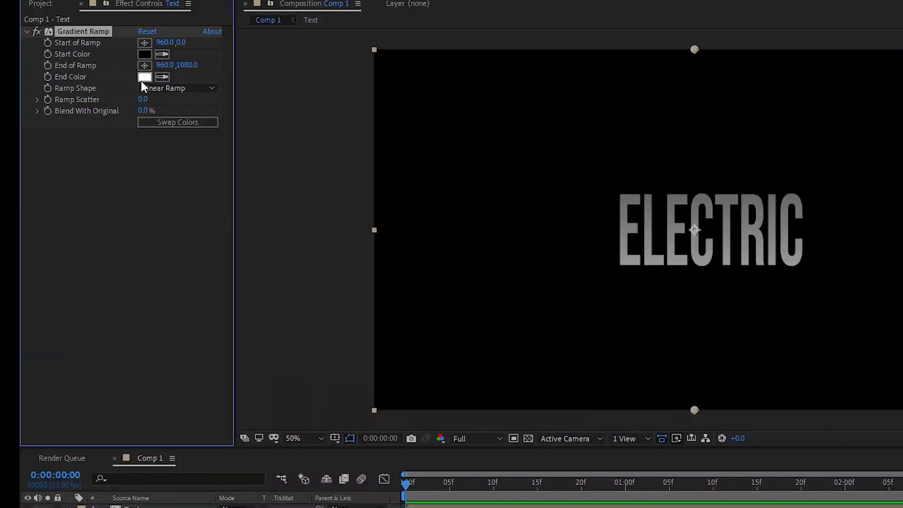
- Set the Gradient Ramp's end color to light turquoise, with hue 175°, saturation 51% and brightness 100%
{"action": "left_click", "coordinate": [88, 93]}
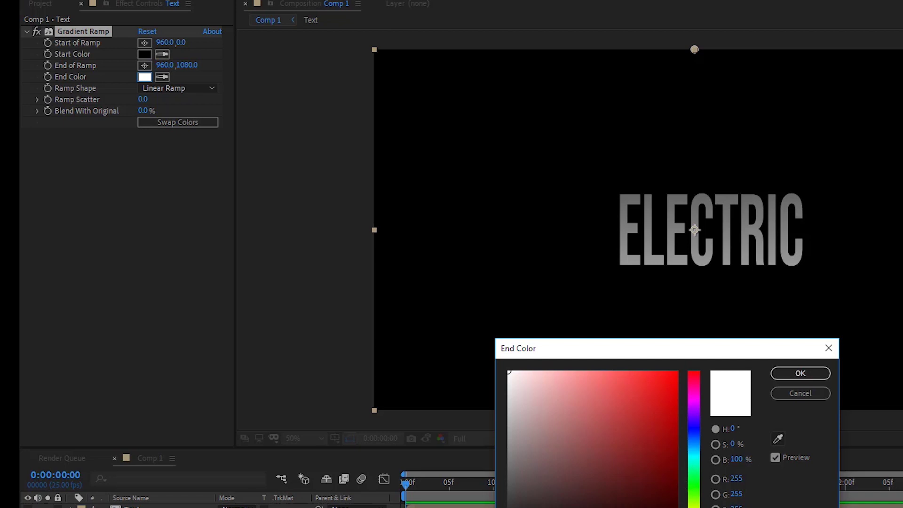
{"action": "left_click", "coordinate": [697, 468]}
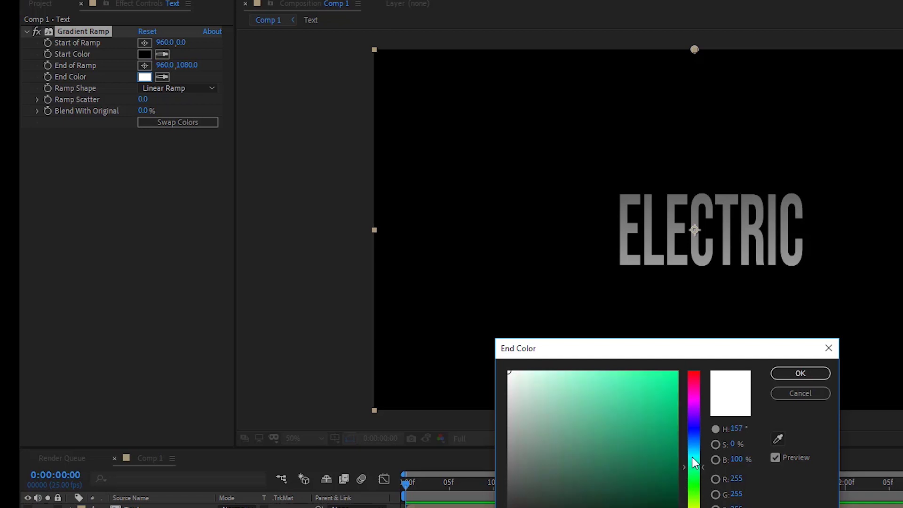
{"action": "left_click", "coordinate": [692, 457]}
{"action": "mouse_move", "coordinate": [672, 377]}
{"action": "left_mouse_down"}
{"action": "mouse_move", "coordinate": [657, 354]}
{"action": "mouse_move", "coordinate": [590, 351]}
{"action": "left_mouse_up"}
{"action": "left_click_drag", "start_coordinate": [693, 464], "coordinate": [694, 458]}
{"action": "mouse_move", "coordinate": [603, 388]}
{"action": "left_mouse_down"}
{"action": "mouse_move", "coordinate": [564, 357]}
{"action": "mouse_move", "coordinate": [592, 359]}
{"action": "left_mouse_up"}
{"action": "left_click", "coordinate": [799, 373]}
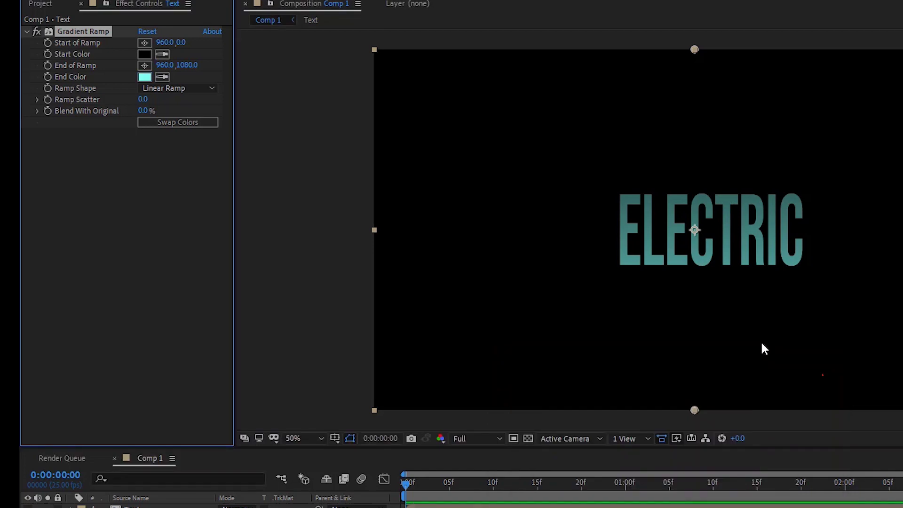
{"action": "left_click", "coordinate": [143, 43]}
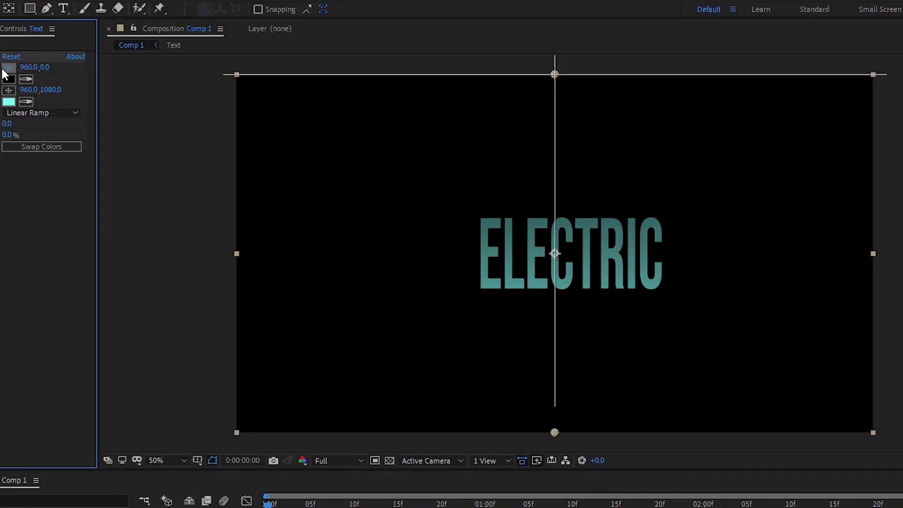
{"action": "left_click", "coordinate": [8, 70]}
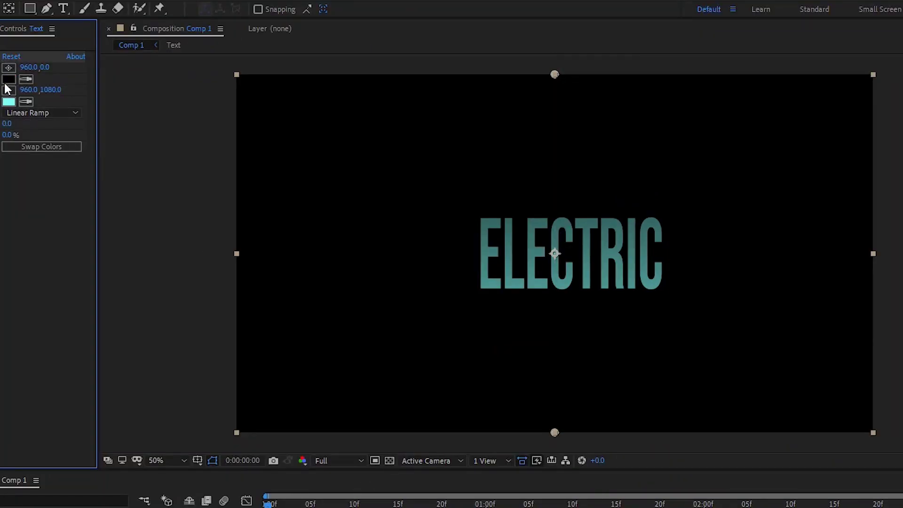
{"action": "left_click", "coordinate": [8, 79]}
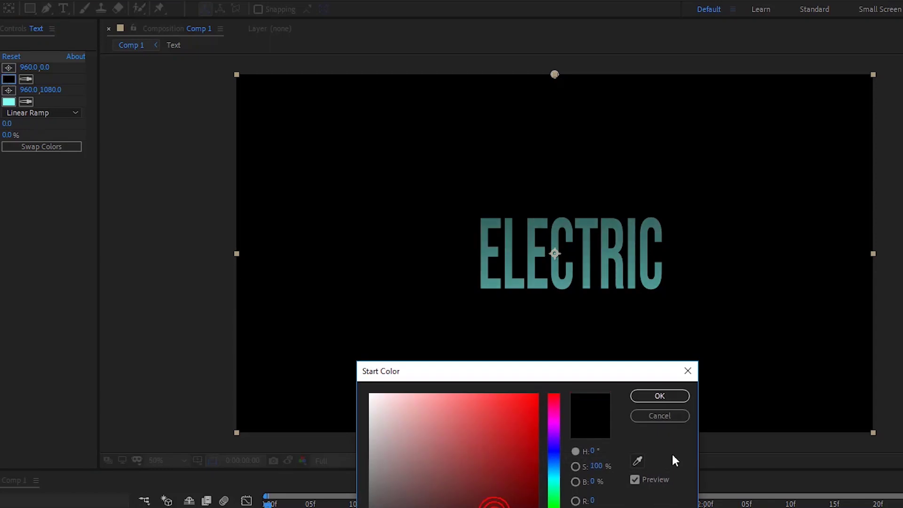
{"action": "left_click", "coordinate": [670, 398]}
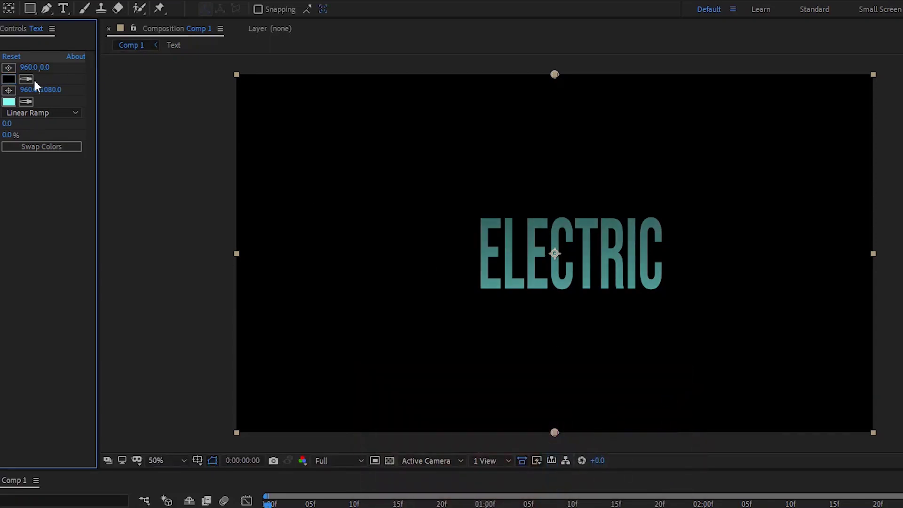
- Place the ramp's start point just above the word ELECTRIC at 960, 332 and its end point just below at 954, 682
{"action": "left_click", "coordinate": [10, 69]}
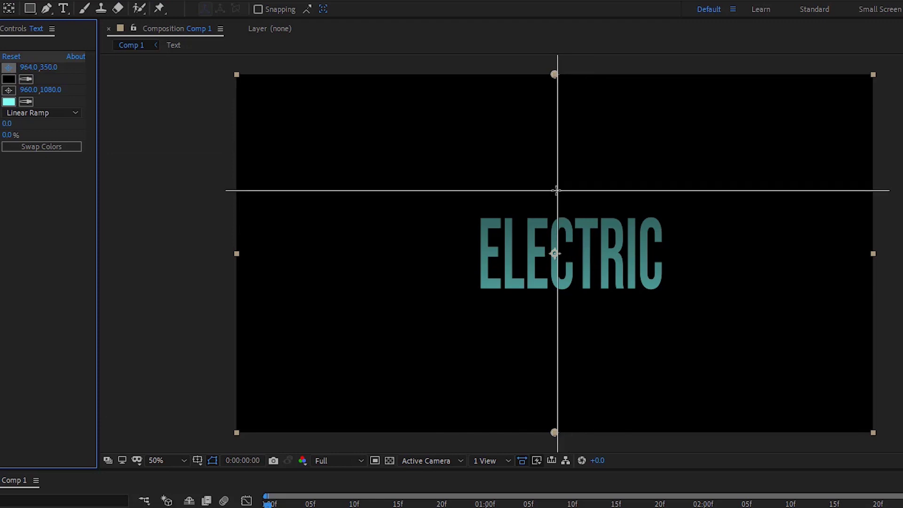
{"action": "left_click", "coordinate": [554, 185]}
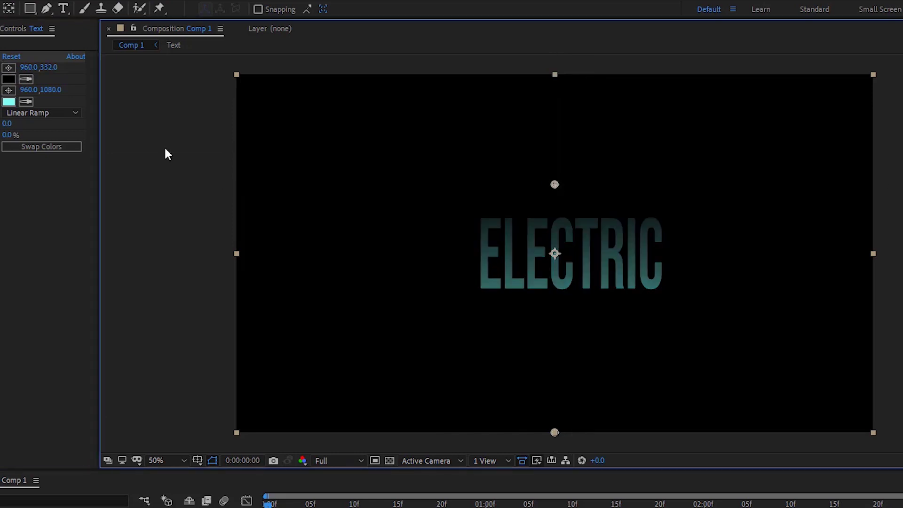
{"action": "left_click", "coordinate": [11, 91]}
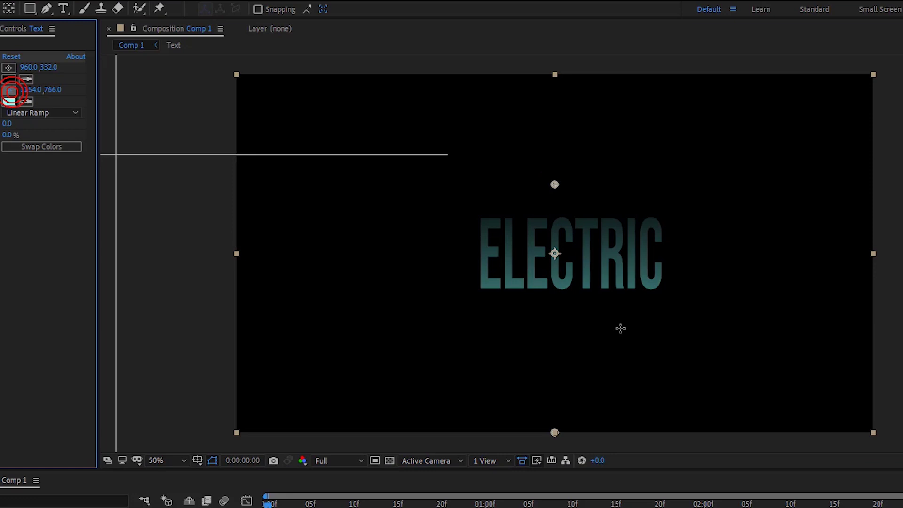
{"action": "left_click", "coordinate": [553, 301]}
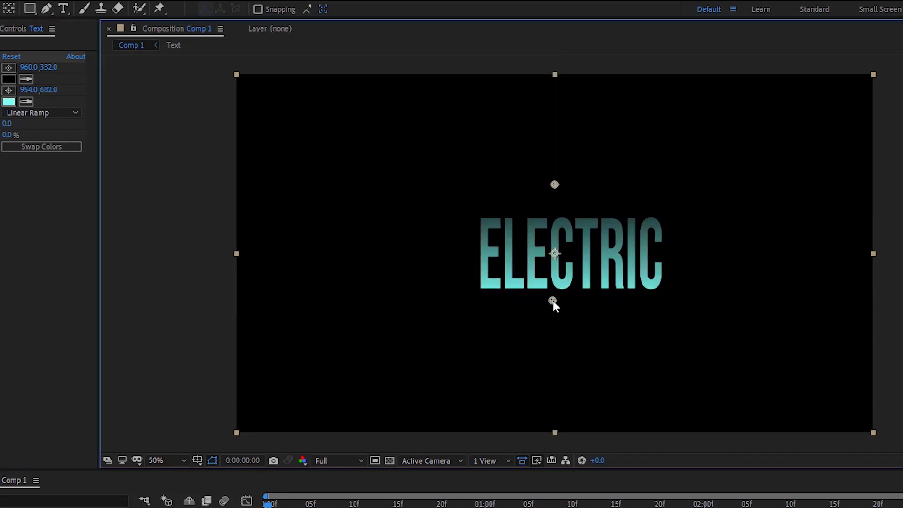
- Change the Gradient Ramp's end color to a paler, less saturated cyan
{"action": "left_click", "coordinate": [9, 102]}
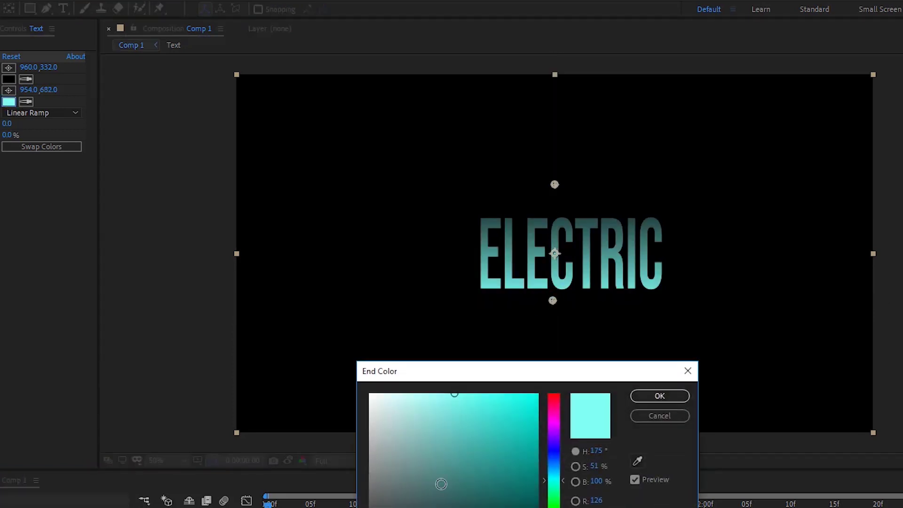
{"action": "left_click", "coordinate": [551, 487]}
{"action": "left_click_drag", "start_coordinate": [552, 487], "coordinate": [551, 482]}
{"action": "mouse_move", "coordinate": [476, 407]}
{"action": "left_mouse_down"}
{"action": "mouse_move", "coordinate": [405, 374]}
{"action": "mouse_move", "coordinate": [428, 374]}
{"action": "left_mouse_up"}
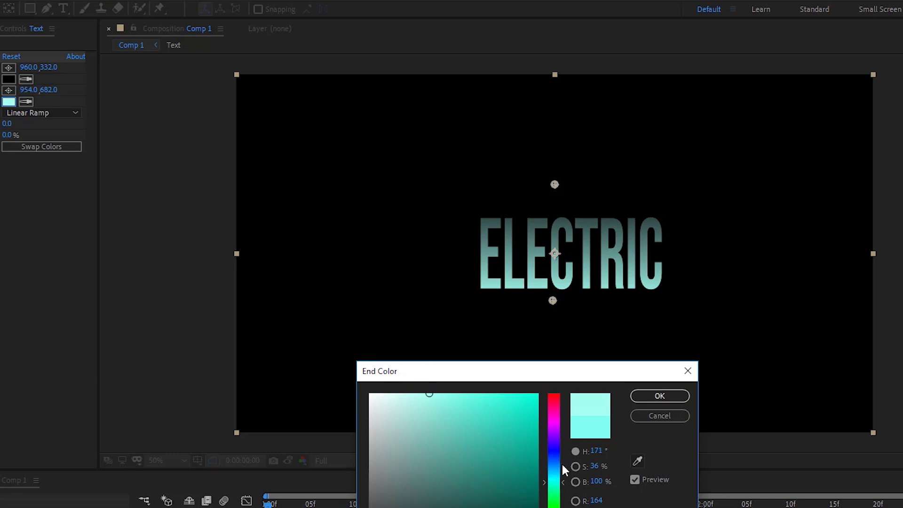
{"action": "left_click", "coordinate": [554, 478]}
{"action": "left_click", "coordinate": [659, 397]}
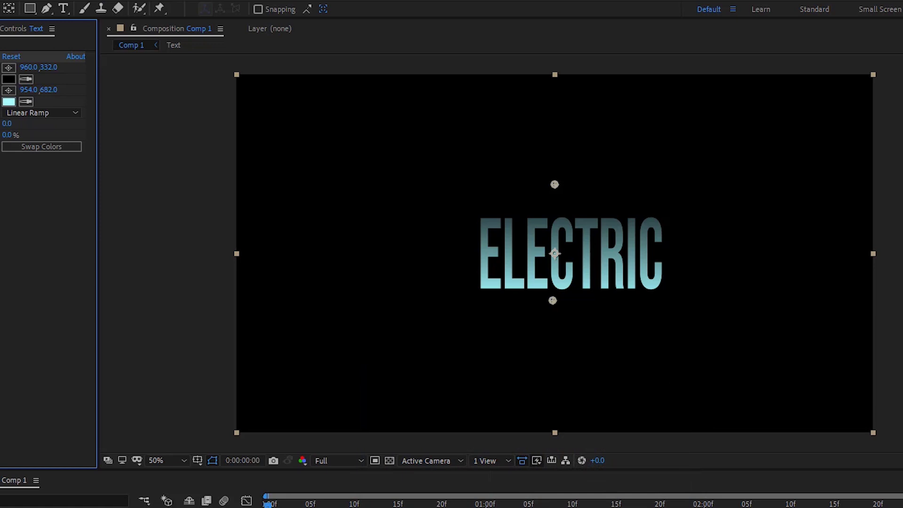
- Move the Gradient Ramp's start point down to the top edge of the word ELECTRIC, at 962, 420
{"action": "left_click", "coordinate": [10, 68]}
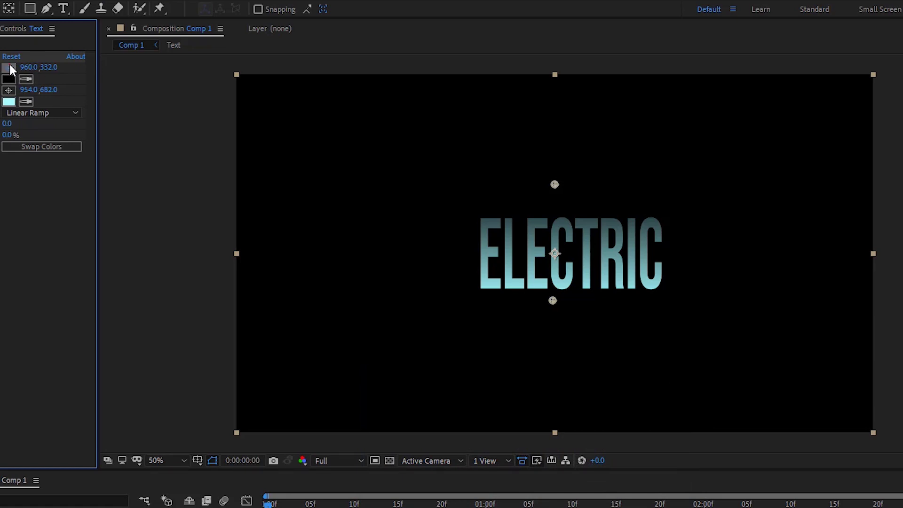
{"action": "left_click", "coordinate": [555, 214]}
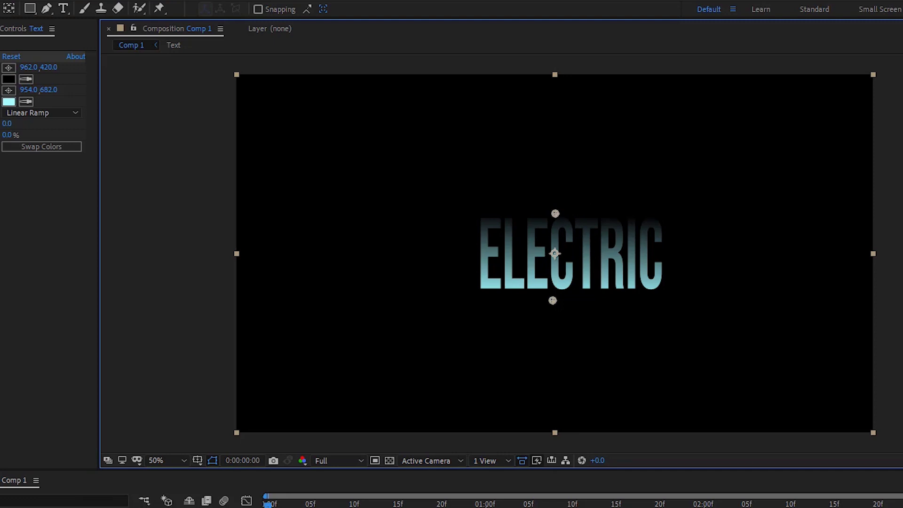
- Find the Fill effect by searching for "fill", apply it to the top Text layer and set its color to black (000000)
{"action": "key", "text": "Delete"}
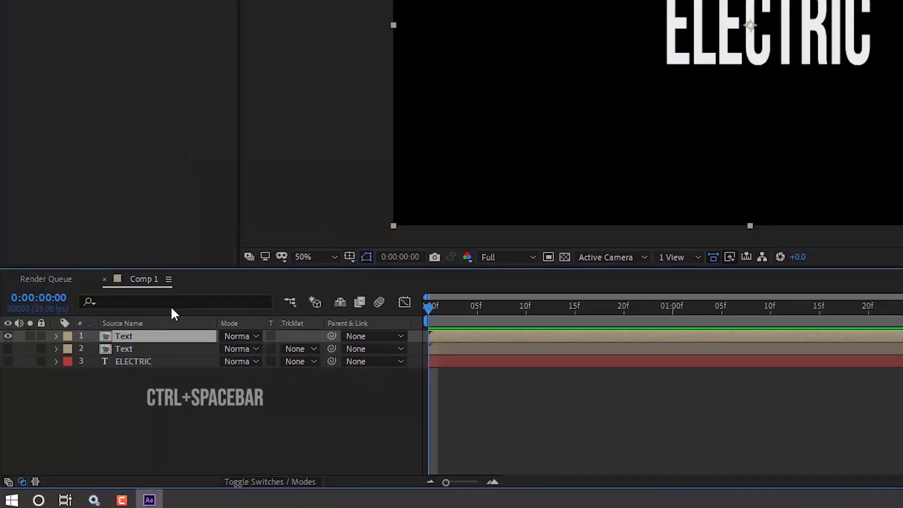
{"action": "key", "text": "ctrl+space"}
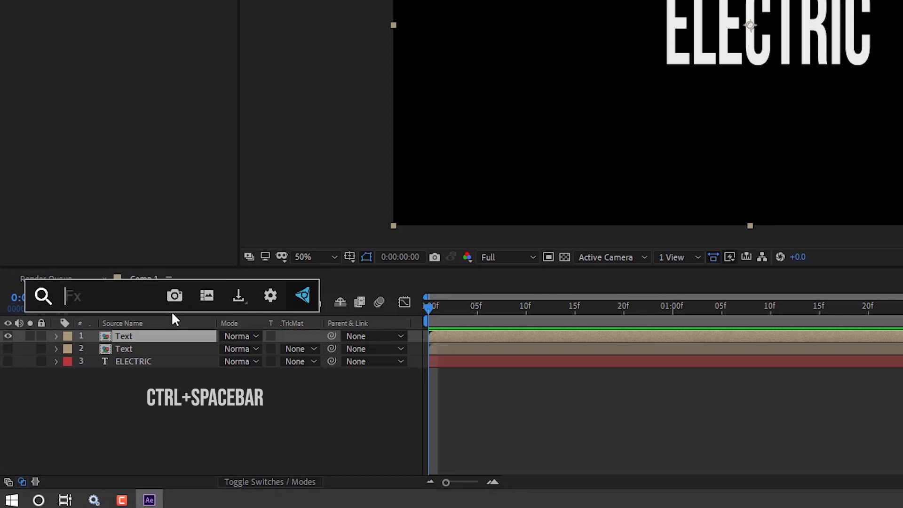
{"action": "type", "text": "fill"}
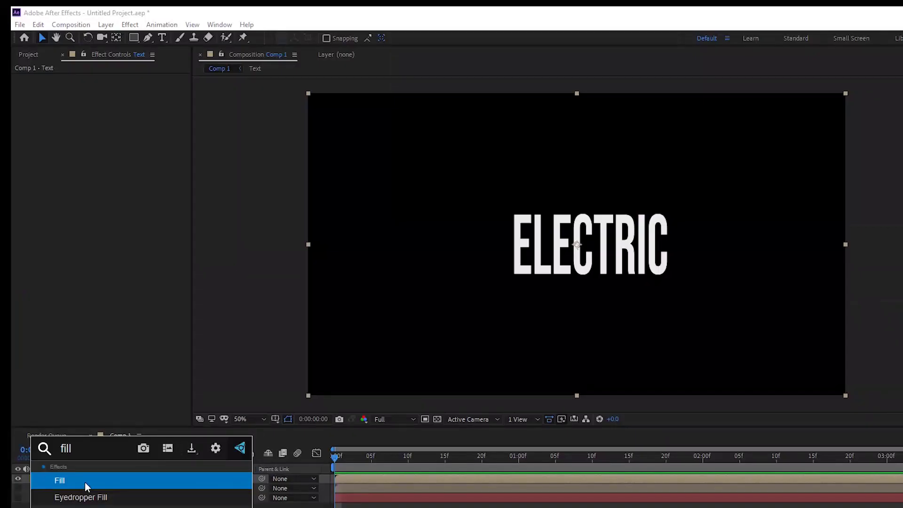
{"action": "left_click", "coordinate": [97, 347]}
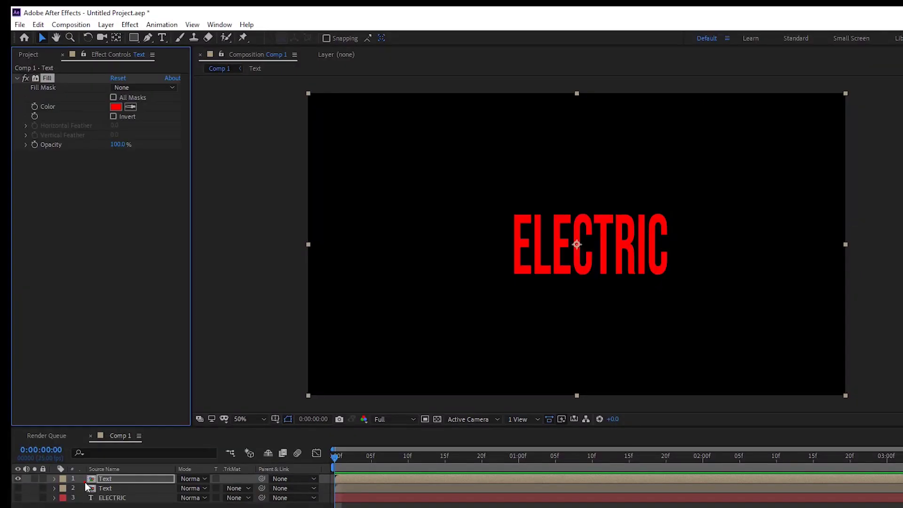
{"action": "left_click", "coordinate": [115, 107]}
{"action": "left_click_drag", "start_coordinate": [456, 415], "coordinate": [562, 504]}
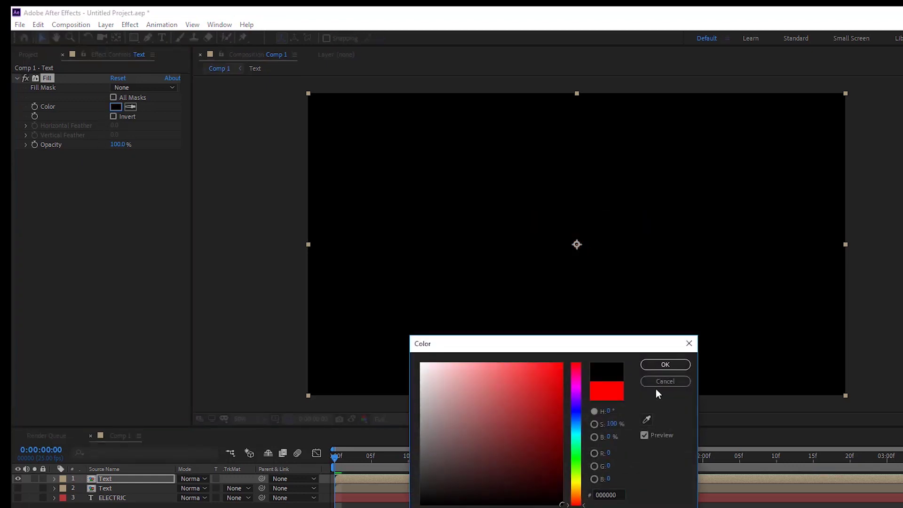
{"action": "left_click", "coordinate": [655, 365]}
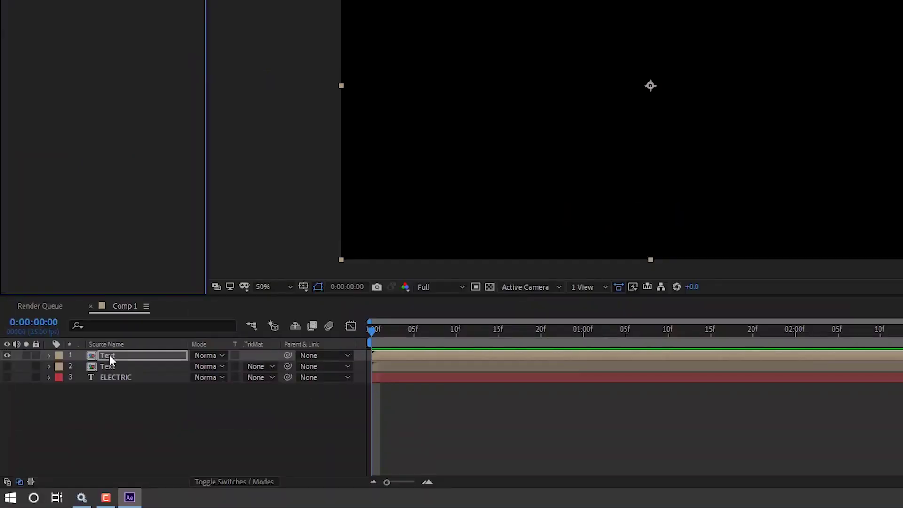
- Apply Bevel Alpha to the top Text layer by searching for "bevel", and set its edge thickness to 1.5
{"action": "key", "text": "ctrl+space"}
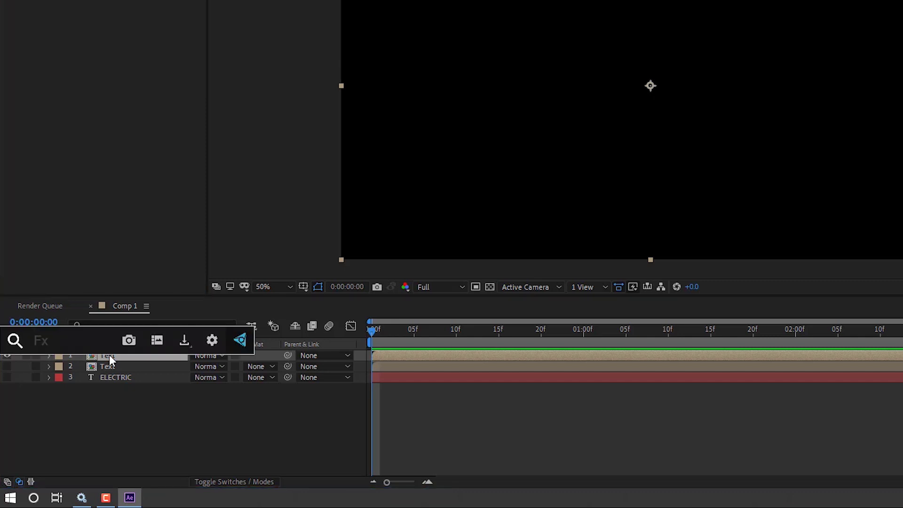
{"action": "type", "text": "bevel"}
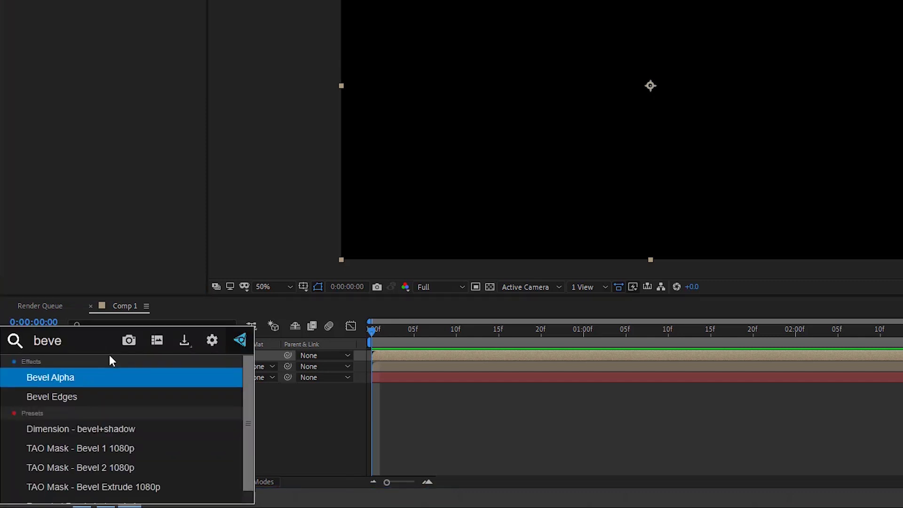
{"action": "left_click", "coordinate": [69, 379]}
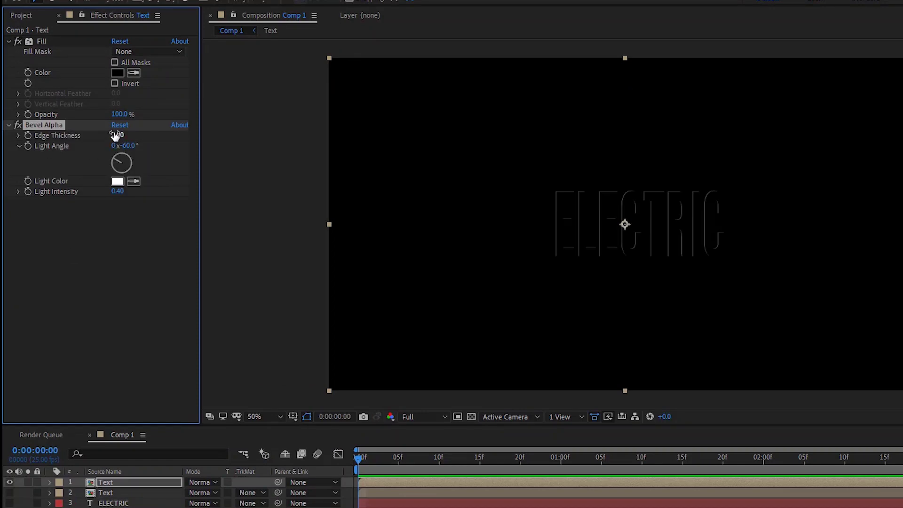
{"action": "mouse_move", "coordinate": [115, 136]}
{"action": "left_mouse_down"}
{"action": "mouse_move", "coordinate": [96, 137]}
{"action": "mouse_move", "coordinate": [113, 140]}
{"action": "left_mouse_up"}
{"action": "left_click", "coordinate": [115, 137]}
{"action": "type", "text": "1.5"}
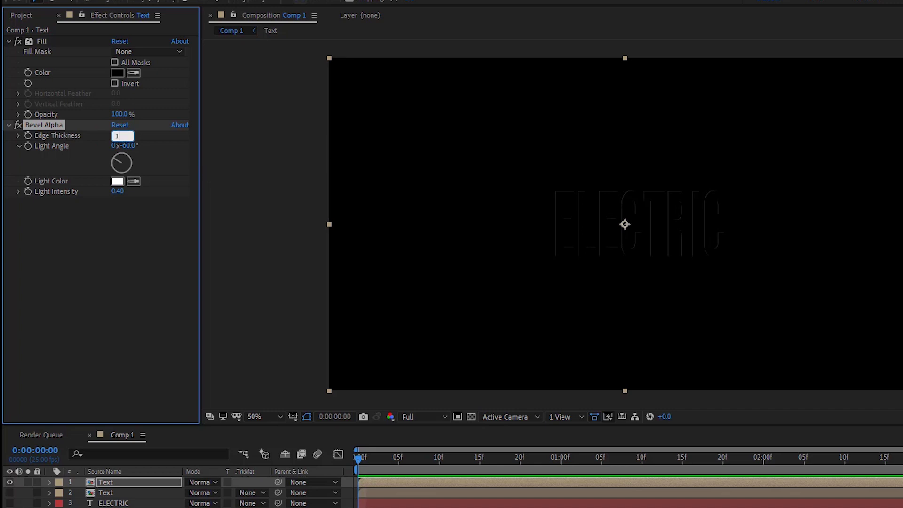
{"action": "left_click", "coordinate": [100, 216]}
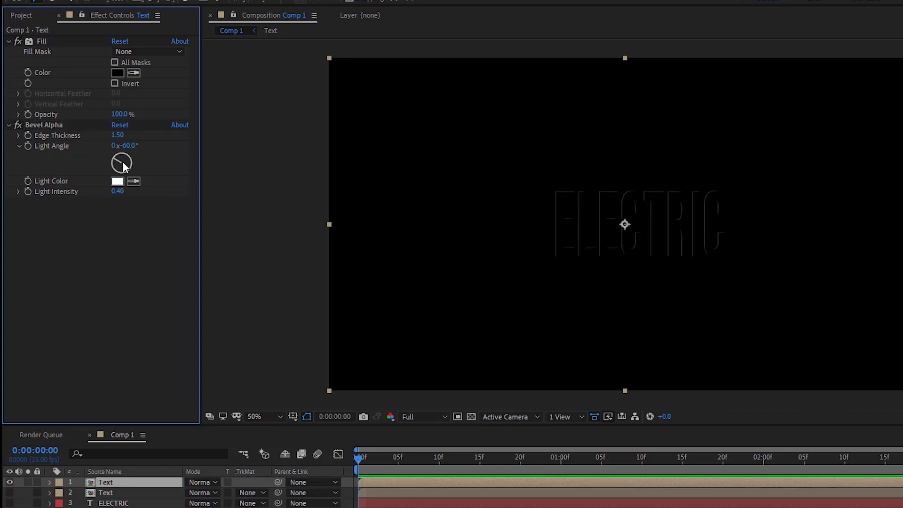
- Set the Bevel Alpha light angle to +60°
{"action": "left_click_drag", "start_coordinate": [125, 163], "coordinate": [131, 159]}
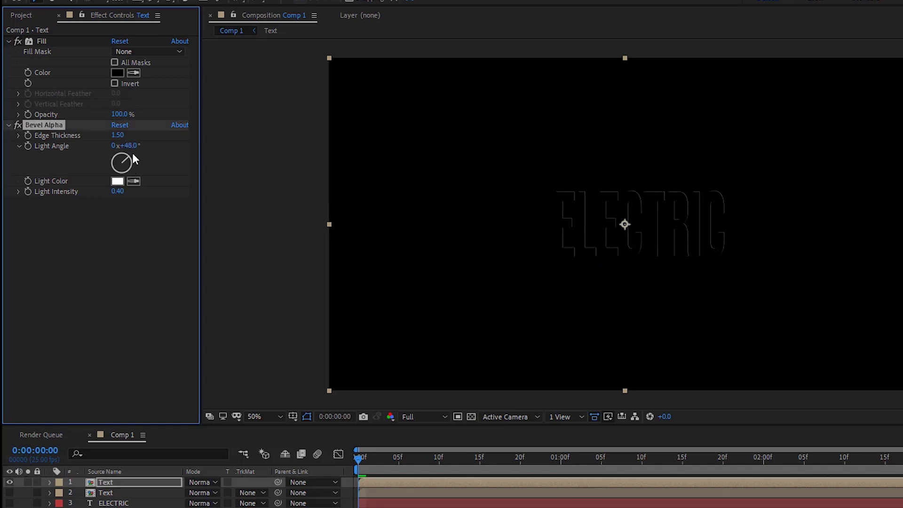
{"action": "left_click", "coordinate": [129, 146]}
{"action": "type", "text": "65"}
{"action": "key", "text": "Return"}
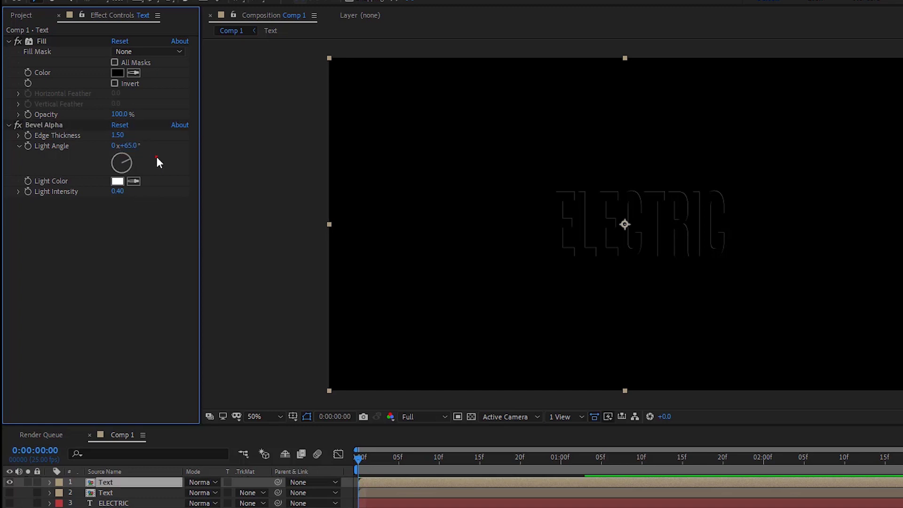
{"action": "left_click", "coordinate": [134, 148]}
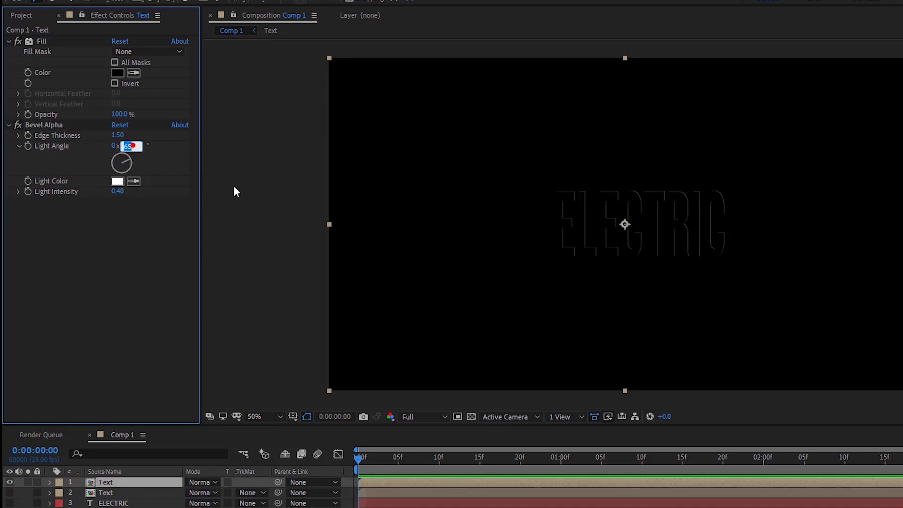
{"action": "type", "text": "60"}
{"action": "left_click", "coordinate": [149, 231]}
- Set the top Text layer's blending mode to Add and show the gradient Text layer beneath it
{"action": "left_click", "coordinate": [202, 482]}
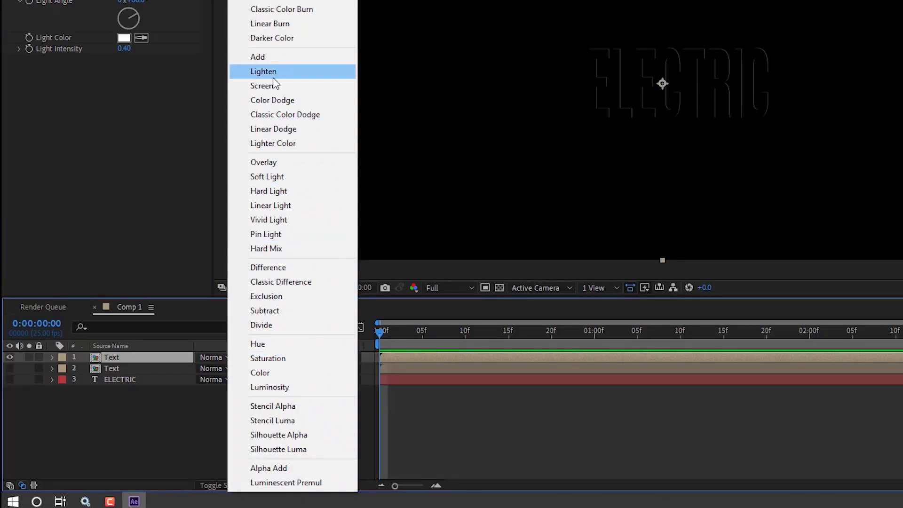
{"action": "left_click", "coordinate": [272, 57]}
{"action": "left_click", "coordinate": [209, 359]}
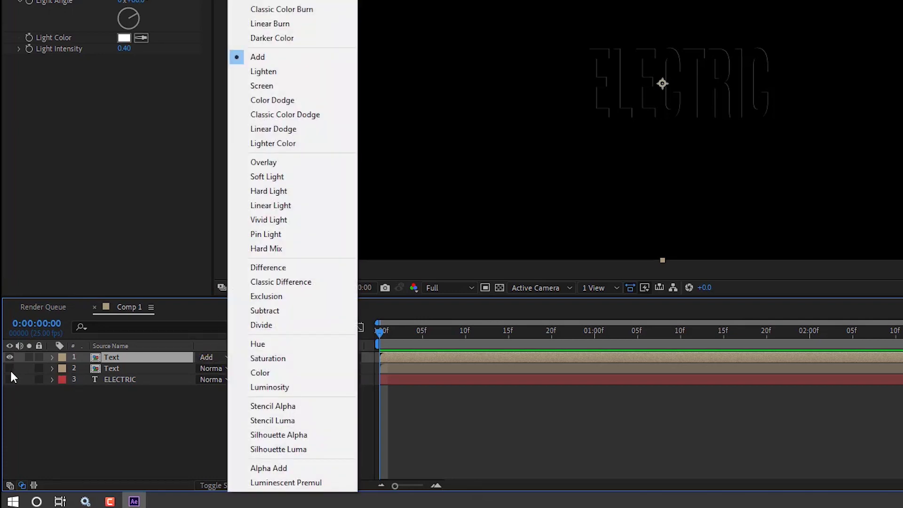
{"action": "left_click", "coordinate": [10, 371]}
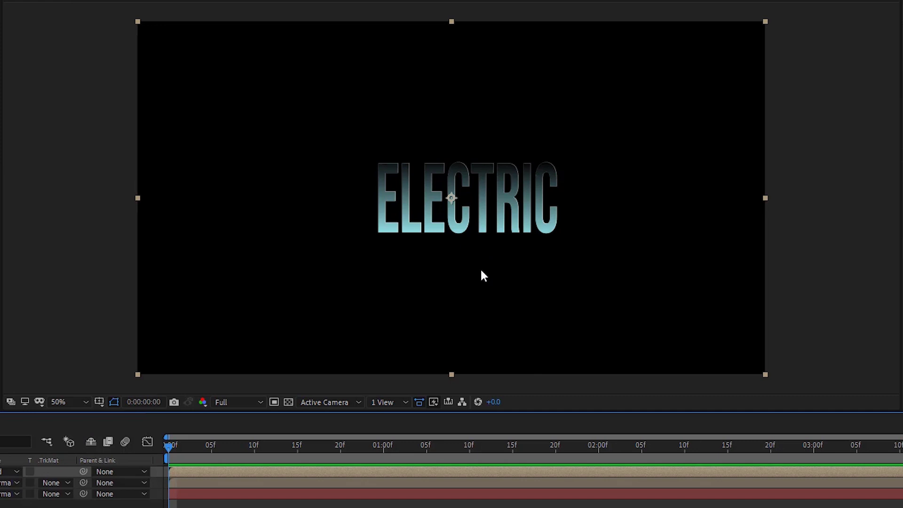
{"action": "key", "text": "period"}
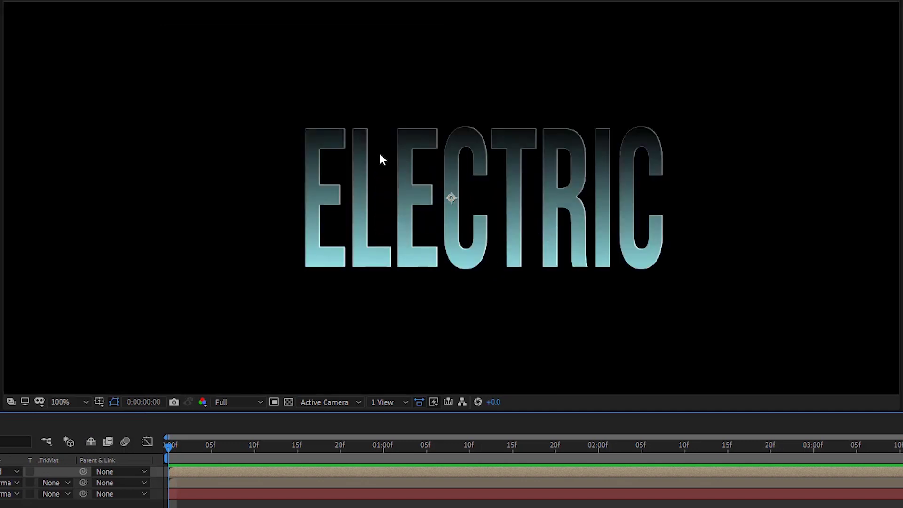
{"action": "key", "text": "comma"}
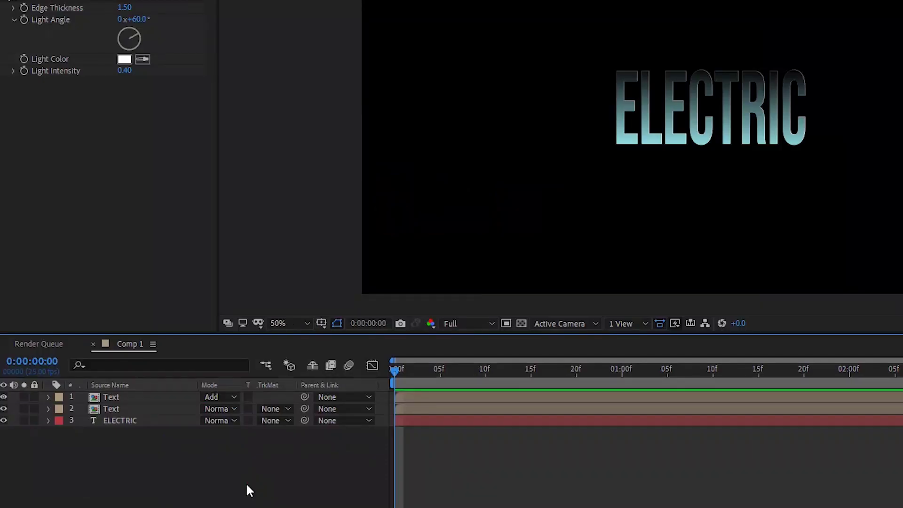
- Create a new black 1920 x 1080 solid named Electric FX above the text layers
{"action": "left_click", "coordinate": [117, 396]}
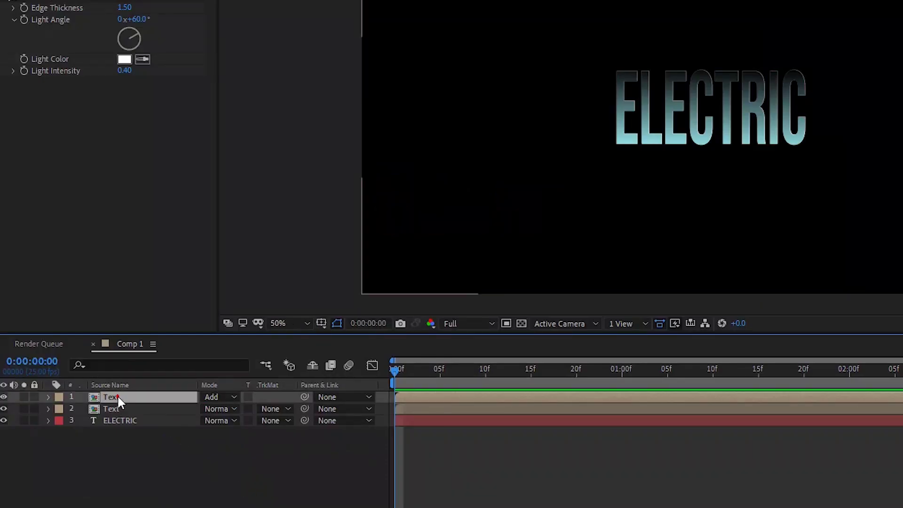
{"action": "right_click", "coordinate": [154, 461]}
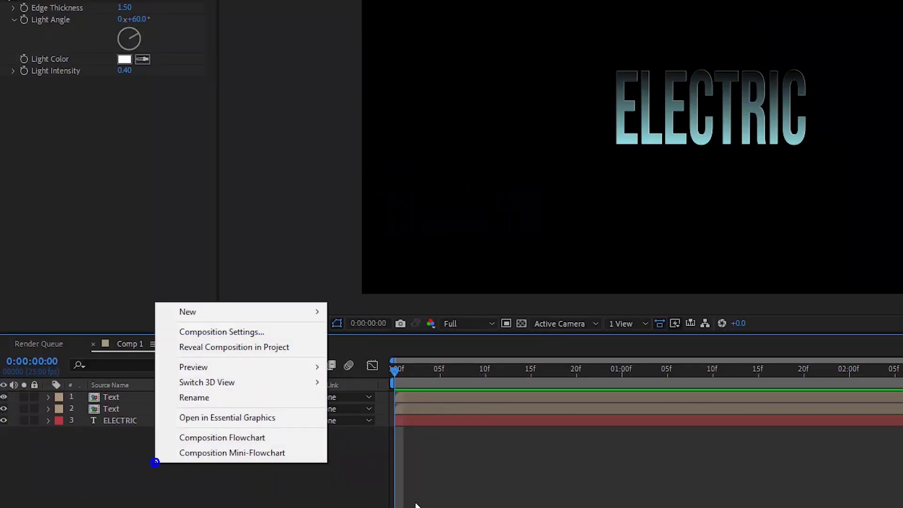
{"action": "mouse_move", "coordinate": [297, 316]}
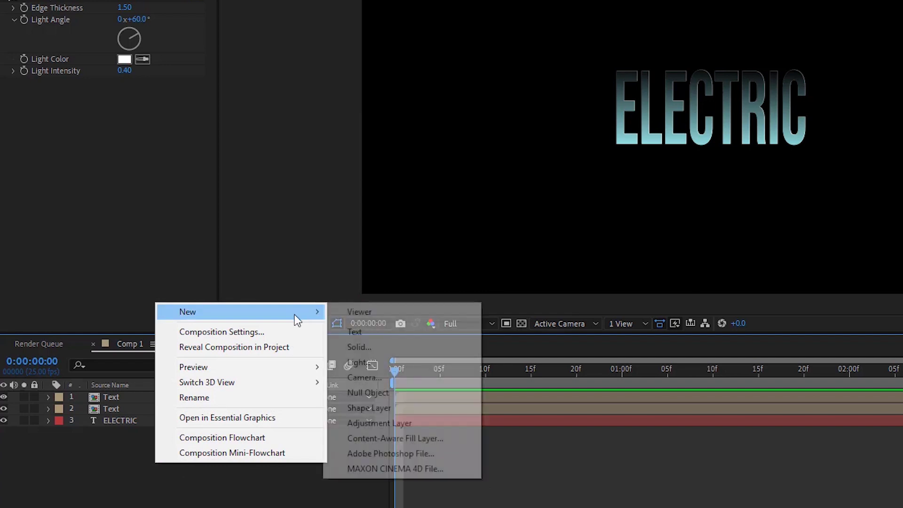
{"action": "left_click", "coordinate": [415, 352]}
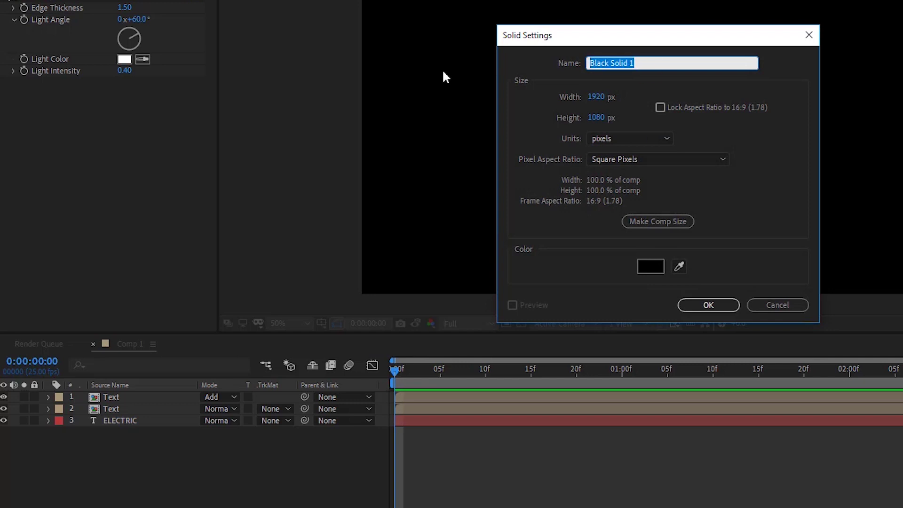
{"action": "type", "text": "FX"}
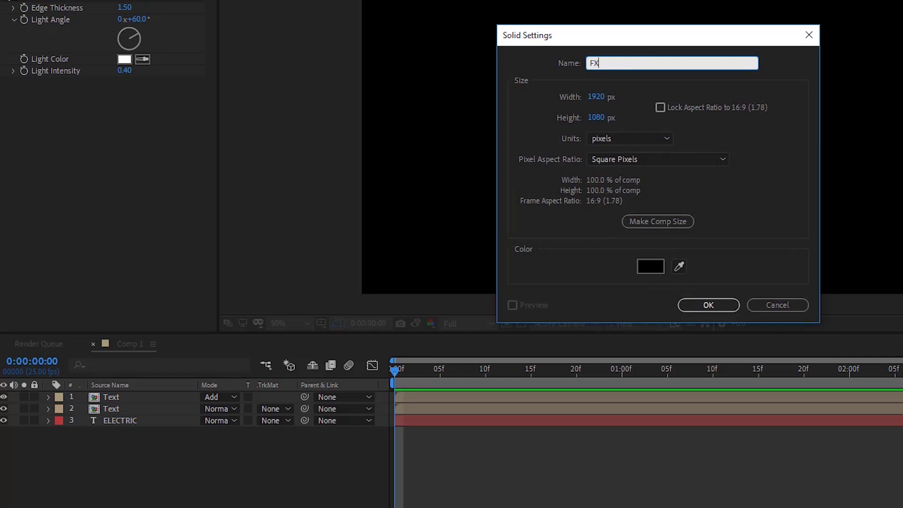
{"action": "type", "text": "XX"}
{"action": "key", "text": "BackSpace"}
{"action": "key", "text": "BackSpace"}
{"action": "key", "text": "BackSpace"}
{"action": "key", "text": "BackSpace"}
{"action": "type", "text": "Electric FX"}
{"action": "left_click", "coordinate": [708, 310]}
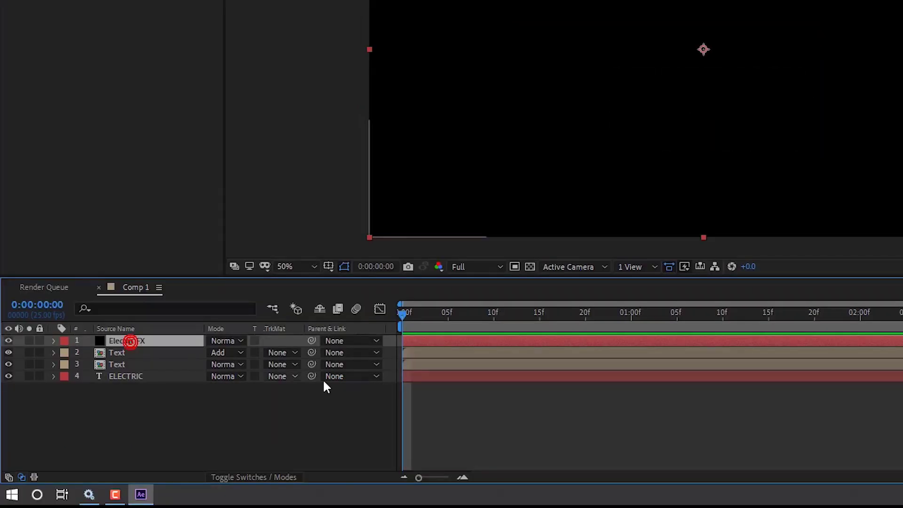
- Apply the Saber effect to the Electric FX solid by searching for "saber", and set its core size to 1
{"action": "key", "text": "ctrl+space"}
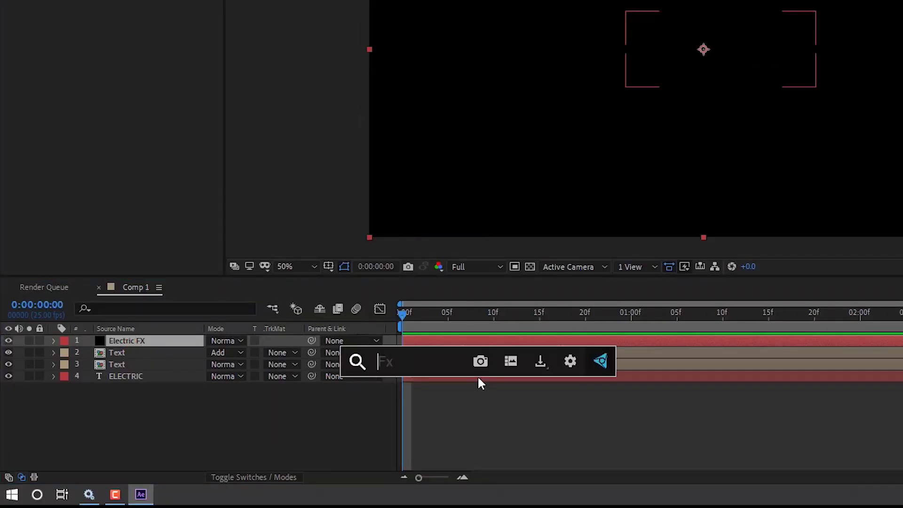
{"action": "type", "text": "saber"}
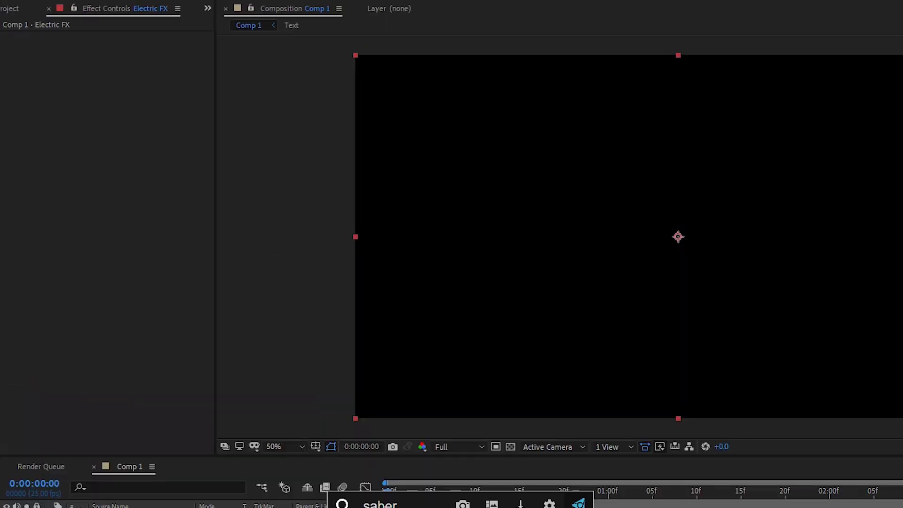
{"action": "left_click", "coordinate": [385, 365]}
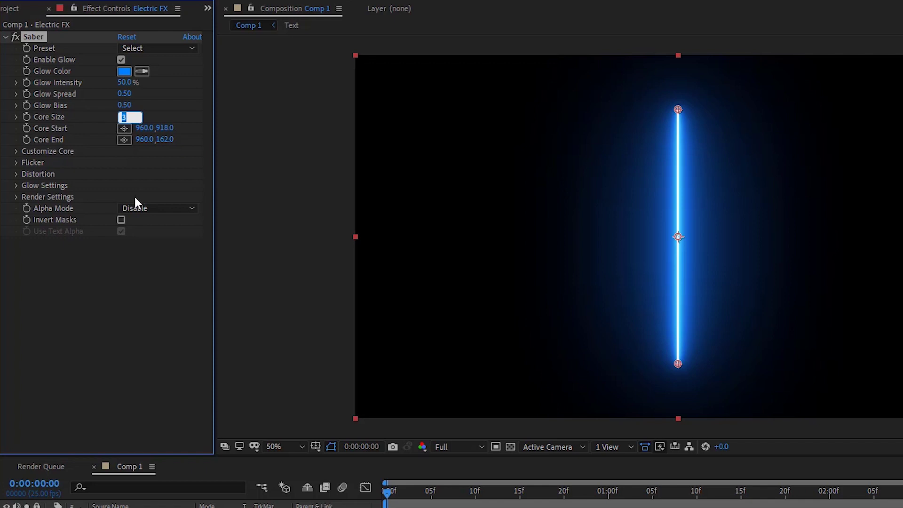
{"action": "type", "text": "1"}
{"action": "left_click", "coordinate": [140, 274]}
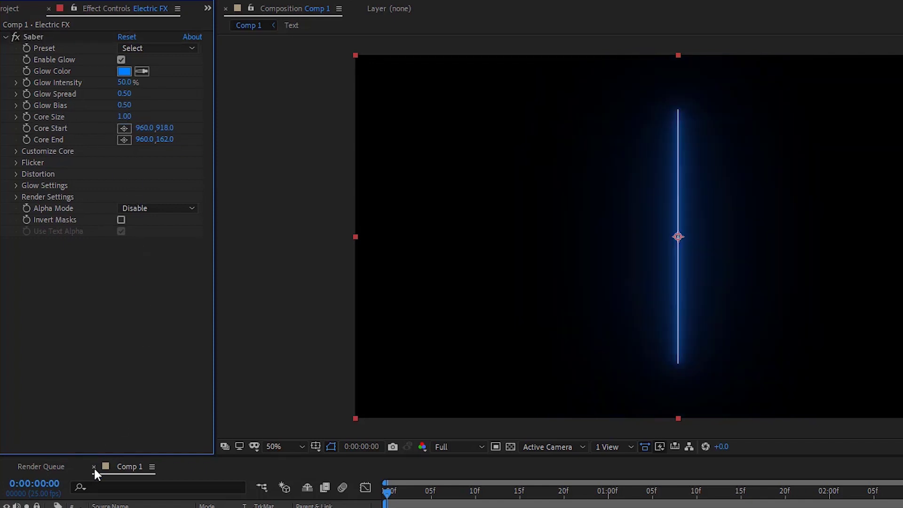
- Set Saber's core type to Text Layer and use the ELECTRIC layer as its source text
{"action": "left_click", "coordinate": [16, 152]}
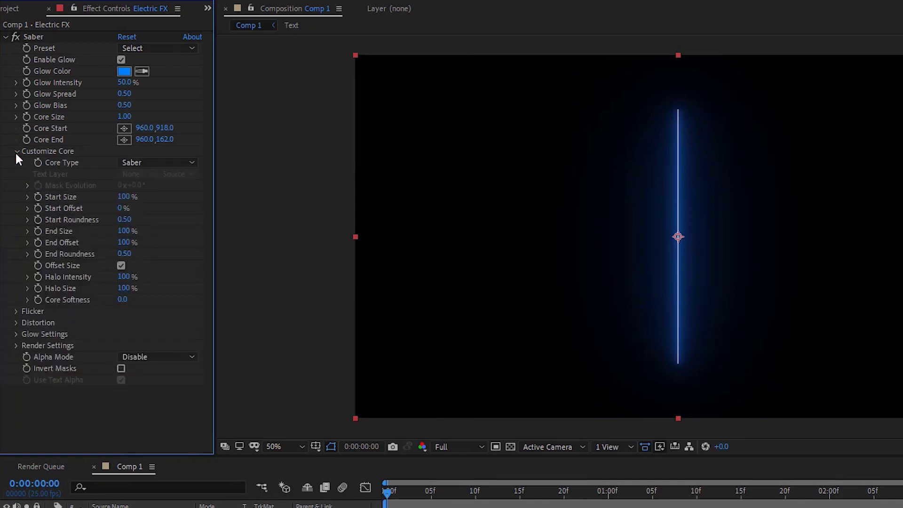
{"action": "left_click", "coordinate": [138, 160]}
{"action": "left_click", "coordinate": [156, 206]}
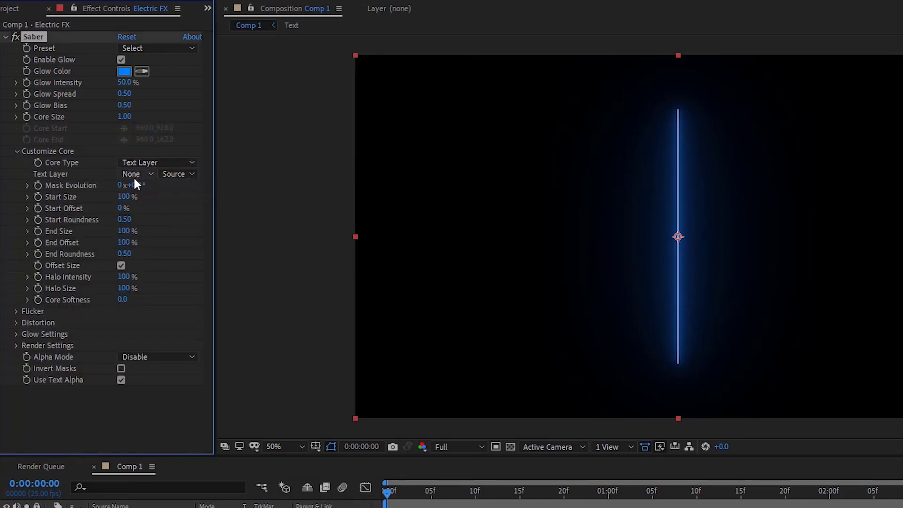
{"action": "left_click", "coordinate": [134, 174]}
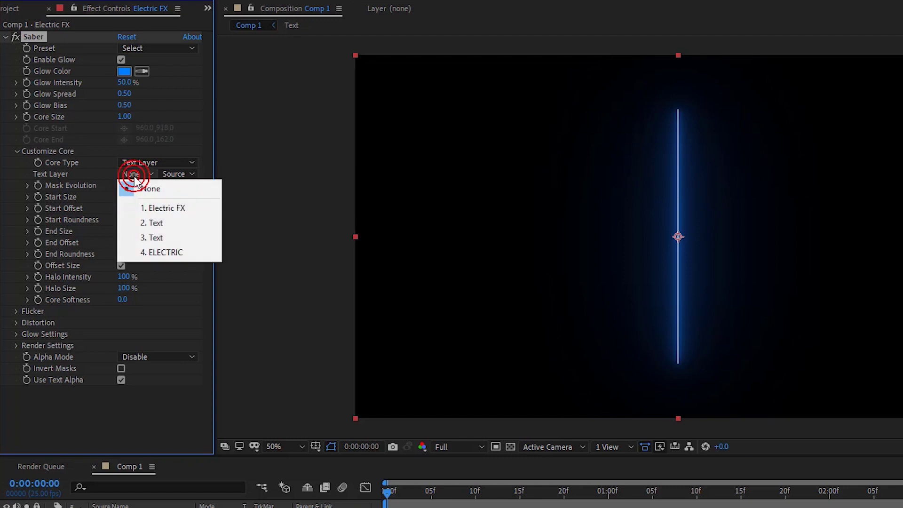
{"action": "left_click", "coordinate": [148, 252]}
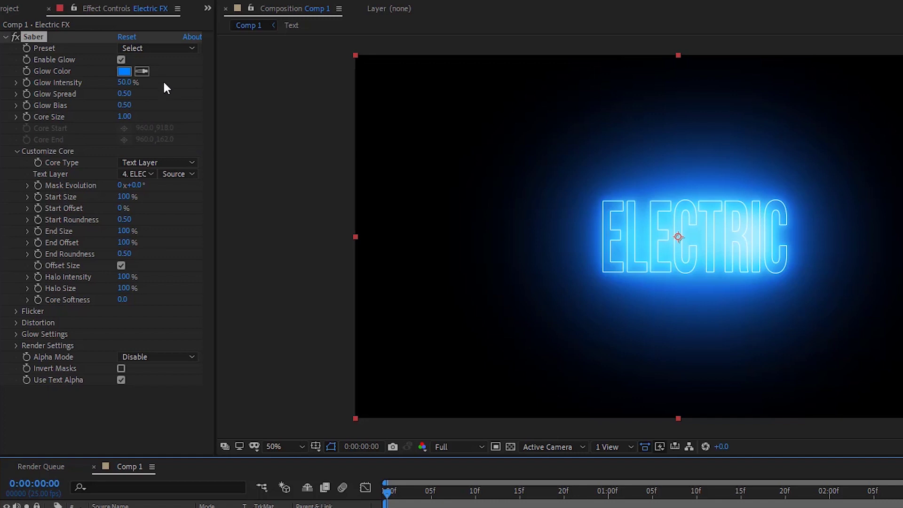
- Try a Saber glow intensity of 25% and set it back to 50%
{"action": "mouse_move", "coordinate": [127, 89]}
{"action": "left_mouse_down"}
{"action": "mouse_move", "coordinate": [111, 93]}
{"action": "mouse_move", "coordinate": [119, 88]}
{"action": "left_mouse_up"}
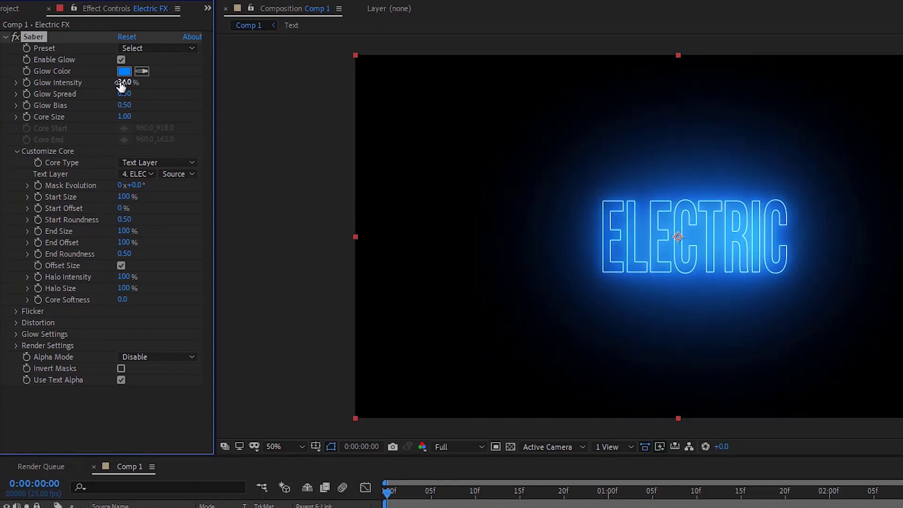
{"action": "left_click", "coordinate": [123, 84]}
{"action": "type", "text": "25"}
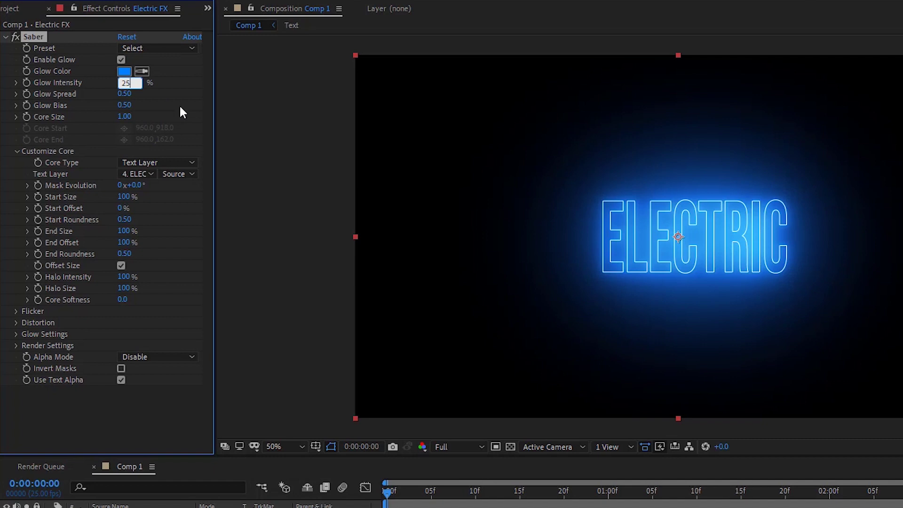
{"action": "key", "text": "Return"}
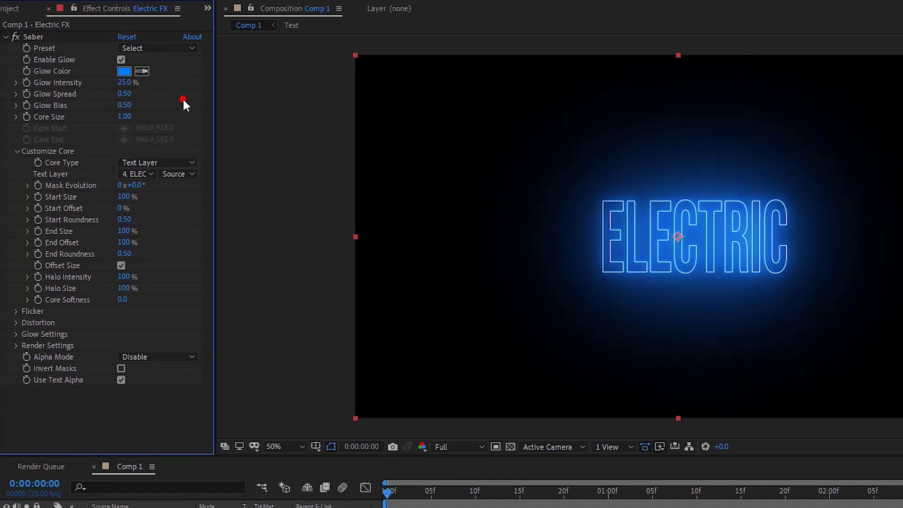
{"action": "left_click", "coordinate": [126, 83]}
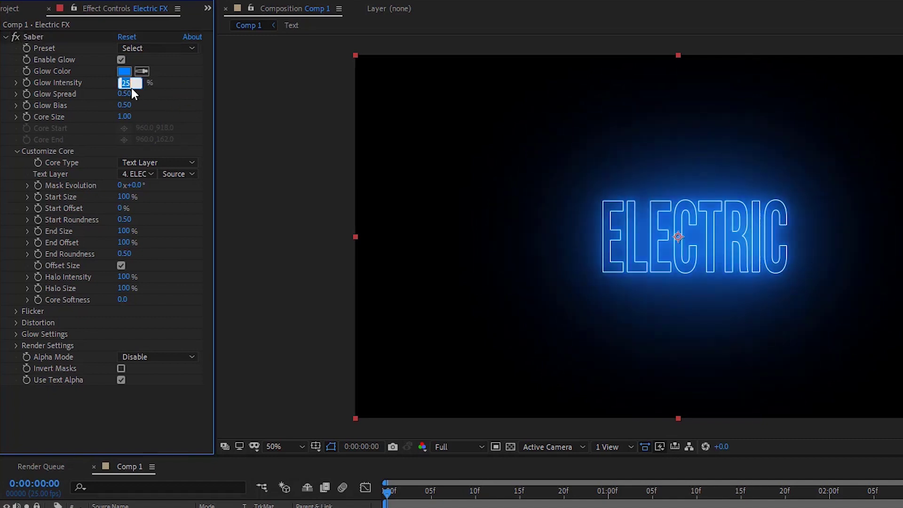
{"action": "type", "text": "50"}
{"action": "left_click", "coordinate": [158, 99]}
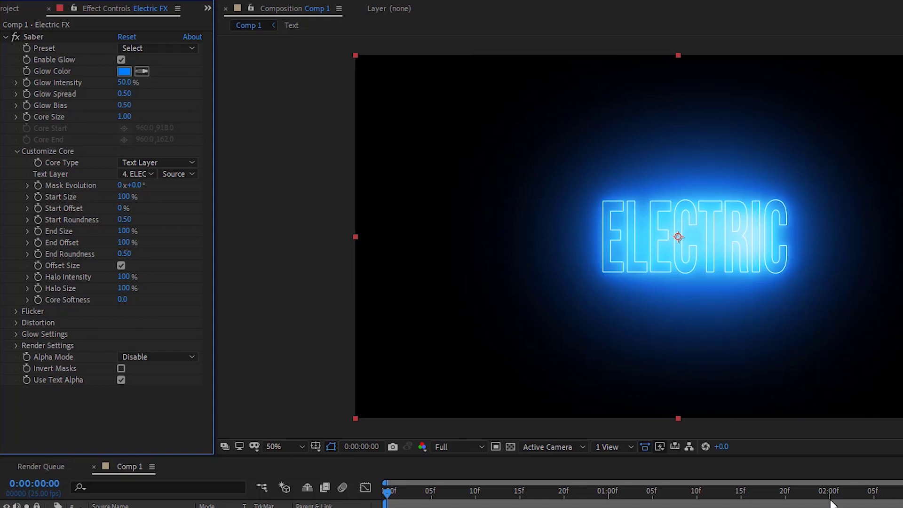
{"action": "key", "text": "="}
{"action": "key", "text": "="}
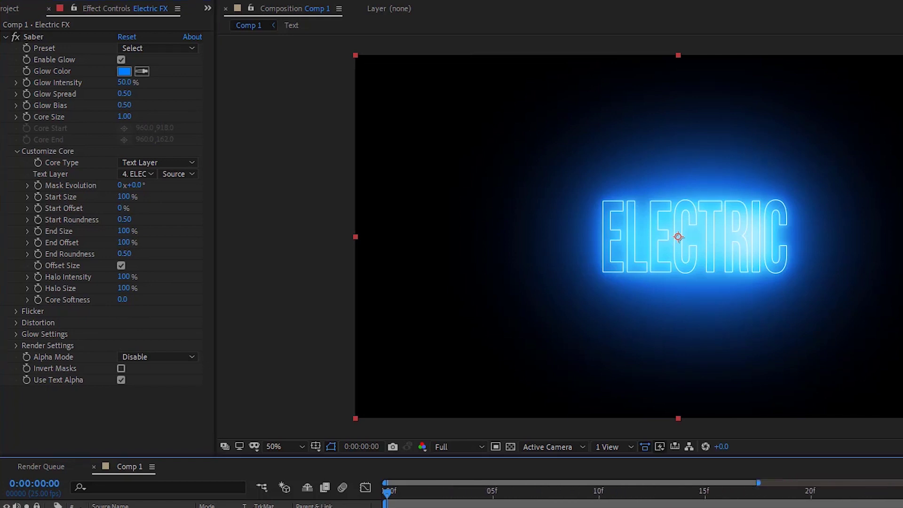
{"action": "key", "text": "minus"}
{"action": "key", "text": "minus"}
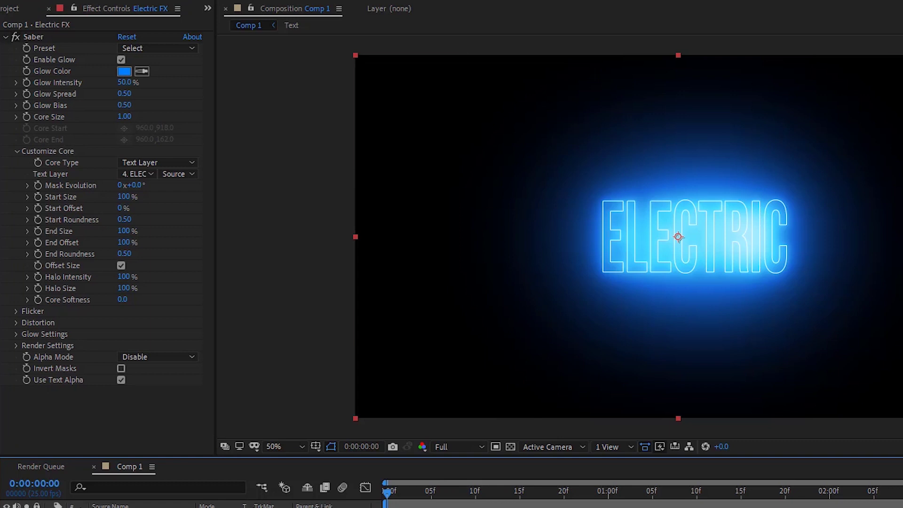
{"action": "key", "text": "ctrl+shift+a"}
{"action": "left_click_drag", "start_coordinate": [486, 493], "coordinate": [643, 494]}
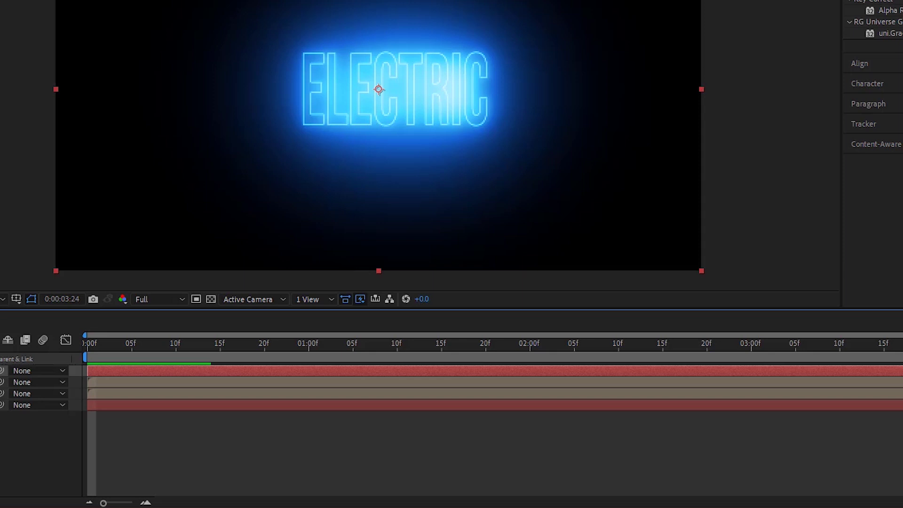
- Set Saber's End Offset to 0% at the start of the timeline and enable keyframing for it
{"action": "key", "text": "Home"}
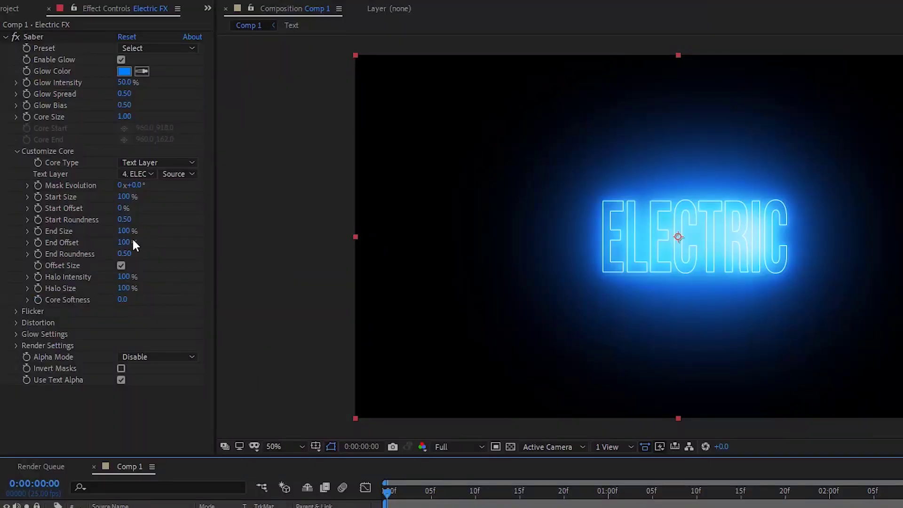
{"action": "left_click_drag", "start_coordinate": [124, 242], "coordinate": [119, 241]}
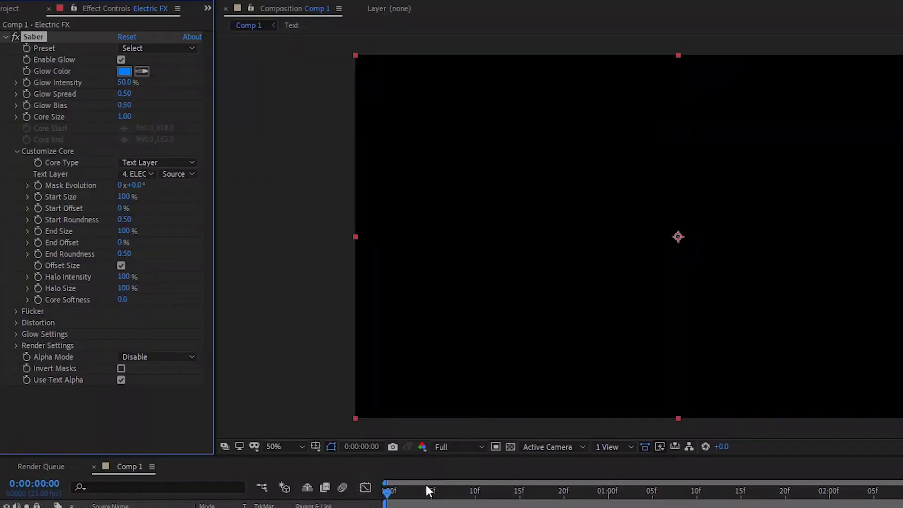
{"action": "left_click_drag", "start_coordinate": [430, 493], "coordinate": [360, 492]}
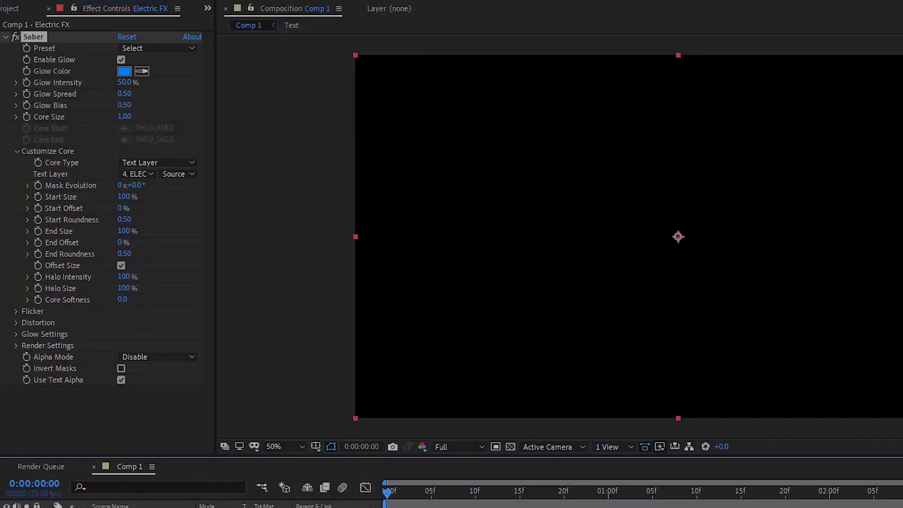
{"action": "left_click", "coordinate": [309, 487]}
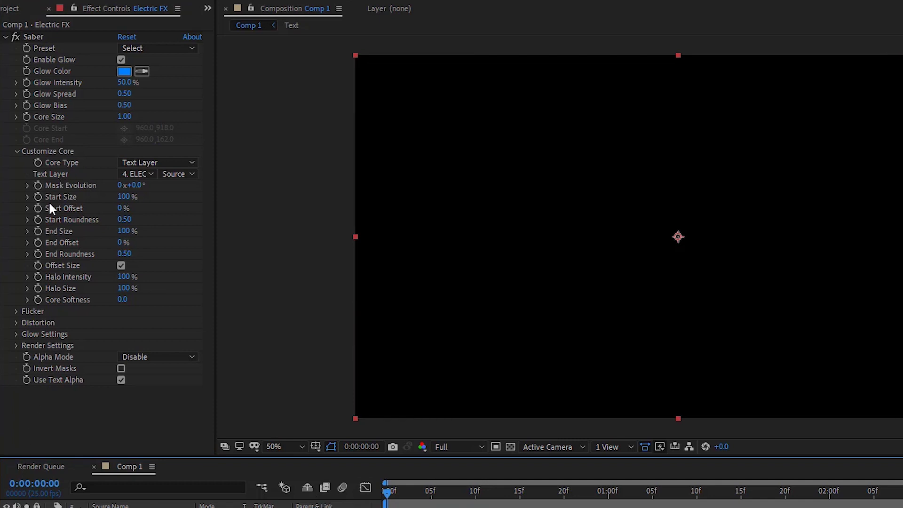
- Keyframe Saber's End Offset at 50% at the 1-second mark and scrub through the animation
{"action": "left_click", "coordinate": [513, 393]}
{"action": "left_click_drag", "start_coordinate": [512, 394], "coordinate": [428, 400]}
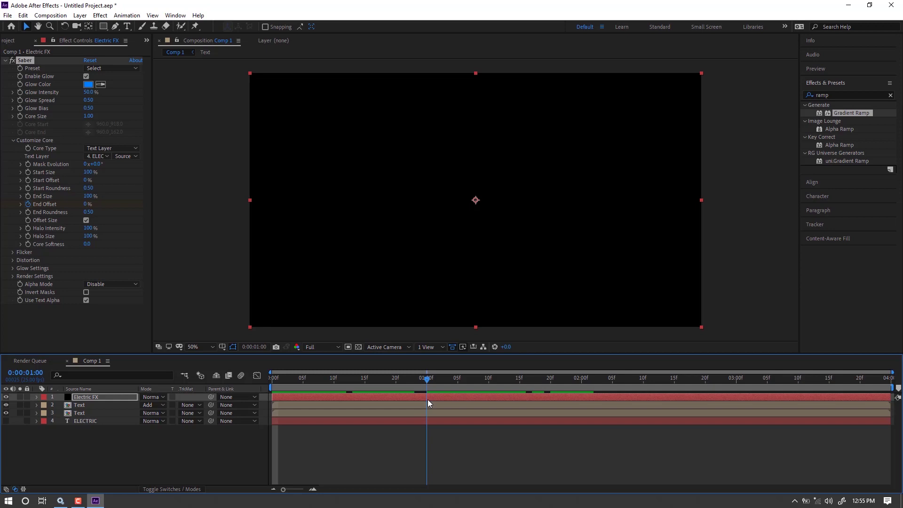
{"action": "left_click", "coordinate": [86, 204]}
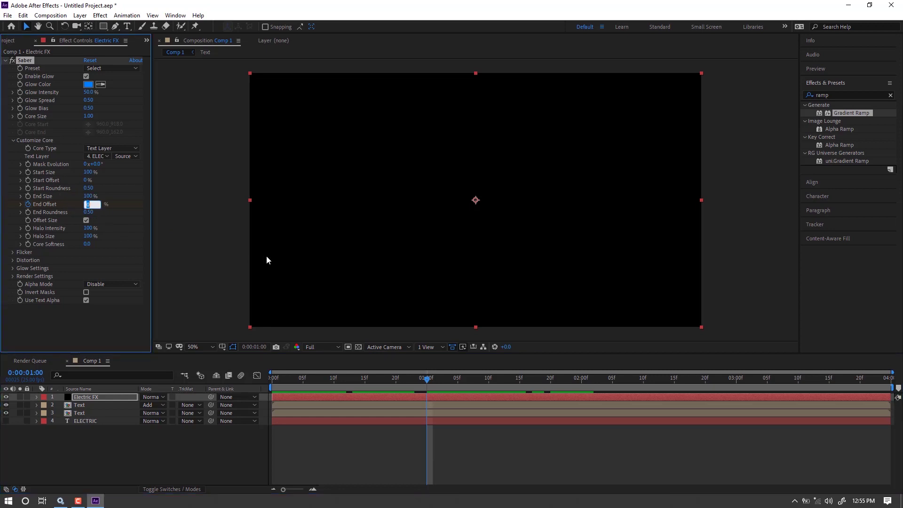
{"action": "type", "text": "5"}
{"action": "key", "text": "Return"}
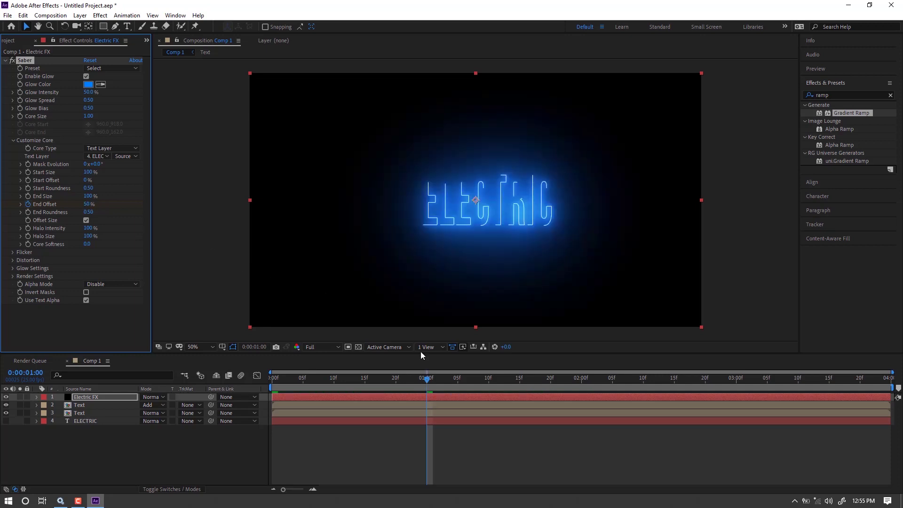
{"action": "mouse_move", "coordinate": [428, 383]}
{"action": "left_mouse_down"}
{"action": "mouse_move", "coordinate": [257, 390]}
{"action": "mouse_move", "coordinate": [424, 389]}
{"action": "left_mouse_up"}
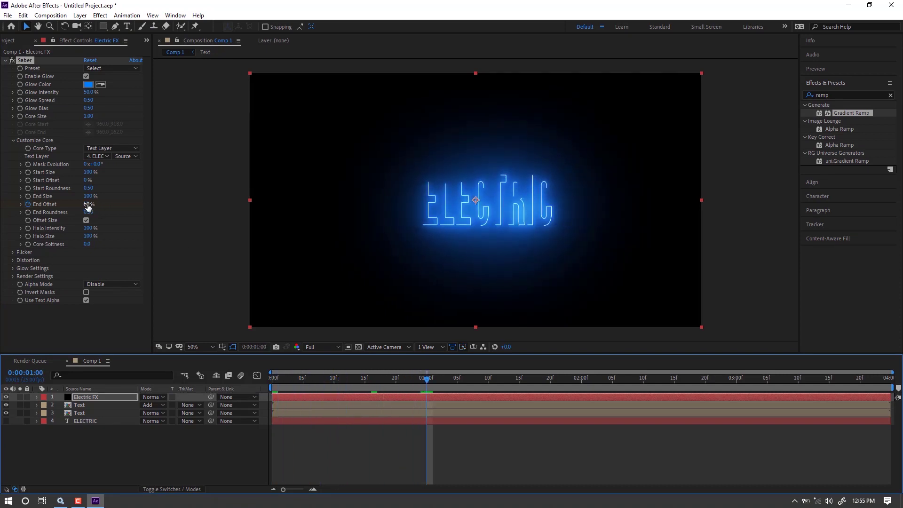
- Reveal the Electric FX layer's keyframes and change the End Offset at 1 second, trying 25% and settling on 30%
{"action": "left_click", "coordinate": [90, 398]}
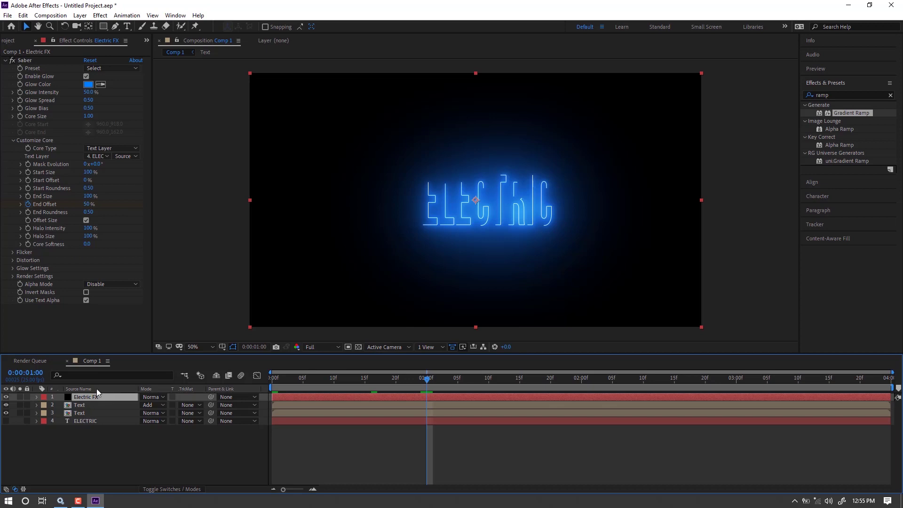
{"action": "key", "text": "u"}
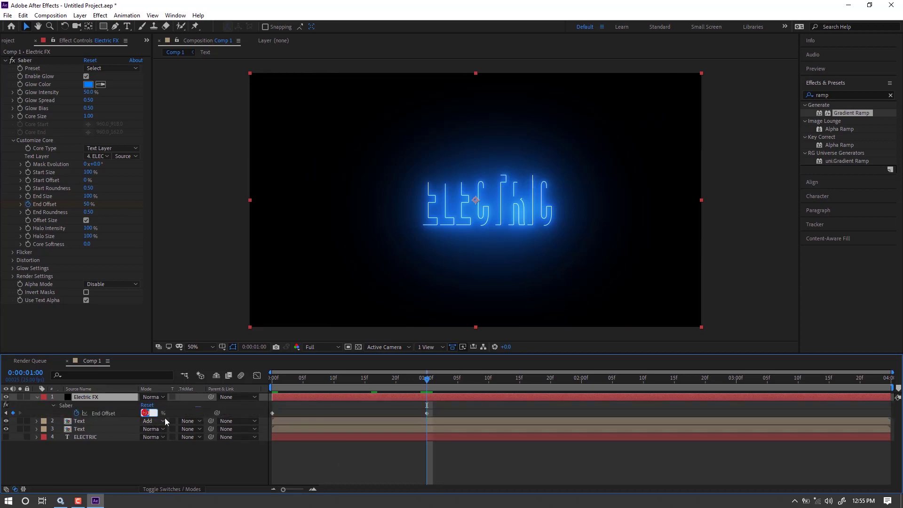
{"action": "type", "text": "25"}
{"action": "left_click", "coordinate": [159, 456]}
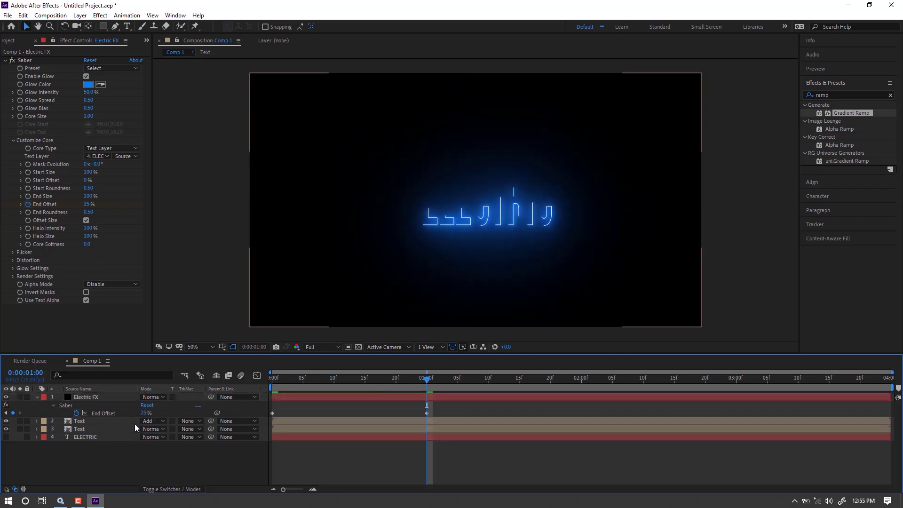
{"action": "left_click", "coordinate": [144, 412]}
{"action": "type", "text": "30"}
{"action": "key", "text": "Return"}
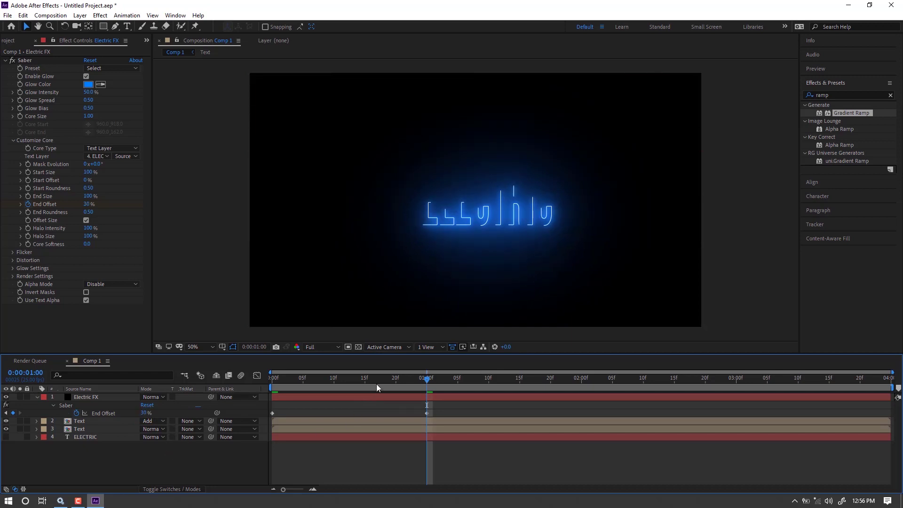
- At the 3-second mark, set Saber's Mask Evolution to 1x+0.0° and enable keyframing for it
{"action": "left_click_drag", "start_coordinate": [379, 381], "coordinate": [737, 442]}
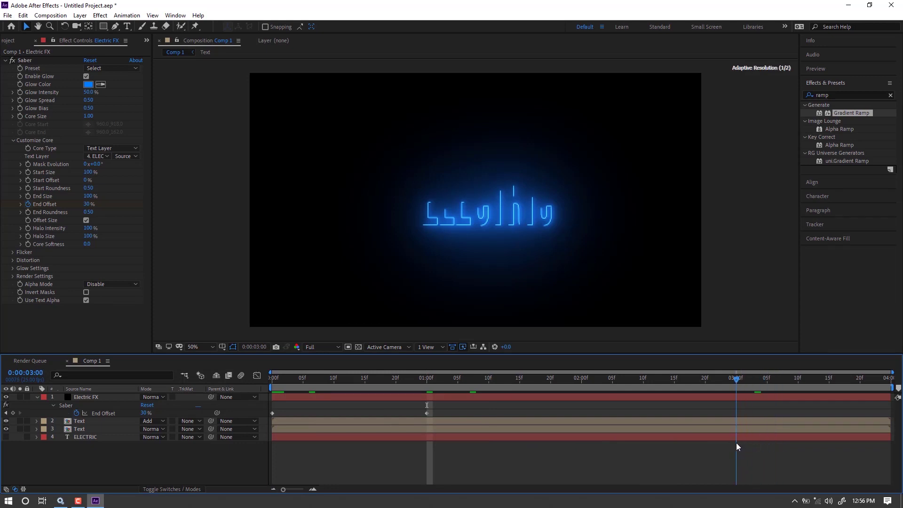
{"action": "left_click", "coordinate": [513, 399]}
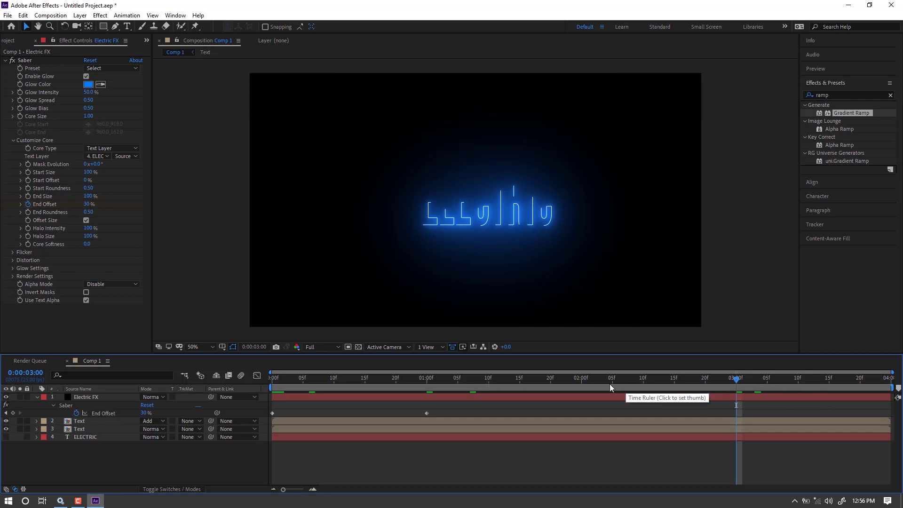
{"action": "left_click_drag", "start_coordinate": [403, 386], "coordinate": [737, 429]}
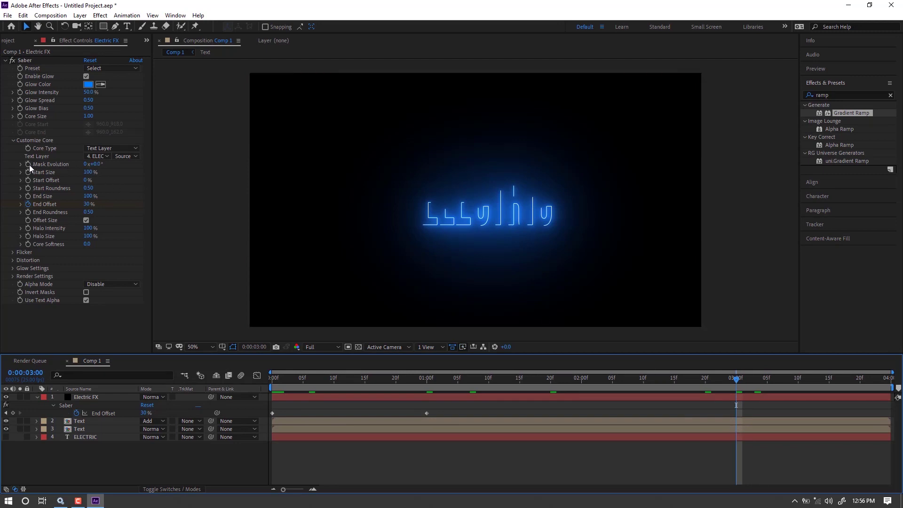
{"action": "left_click_drag", "start_coordinate": [93, 165], "coordinate": [279, 178]}
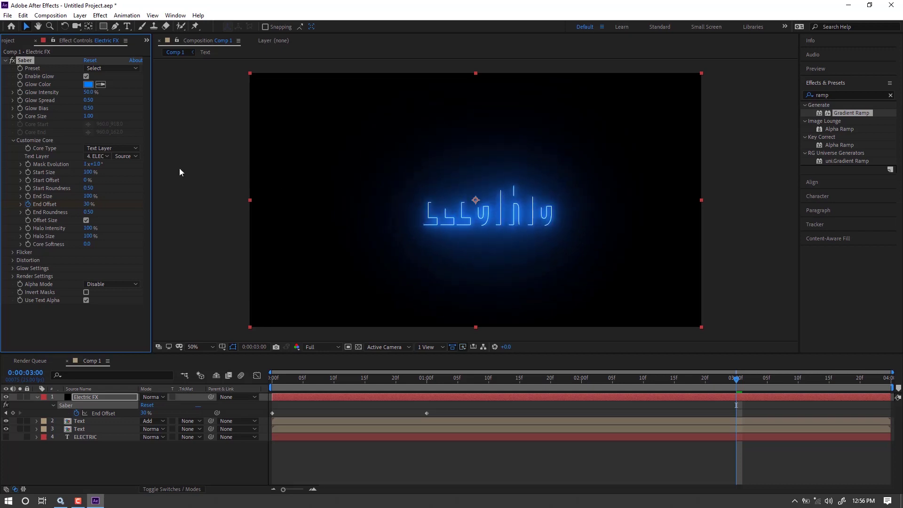
{"action": "type", "text": "0"}
{"action": "key", "text": "Return"}
{"action": "left_click", "coordinate": [29, 165]}
- Keyframe Saber's Mask Evolution at 0x+0.0° at the start of the timeline and scrub through the result
{"action": "left_click", "coordinate": [738, 384]}
{"action": "left_click_drag", "start_coordinate": [738, 383], "coordinate": [201, 379]}
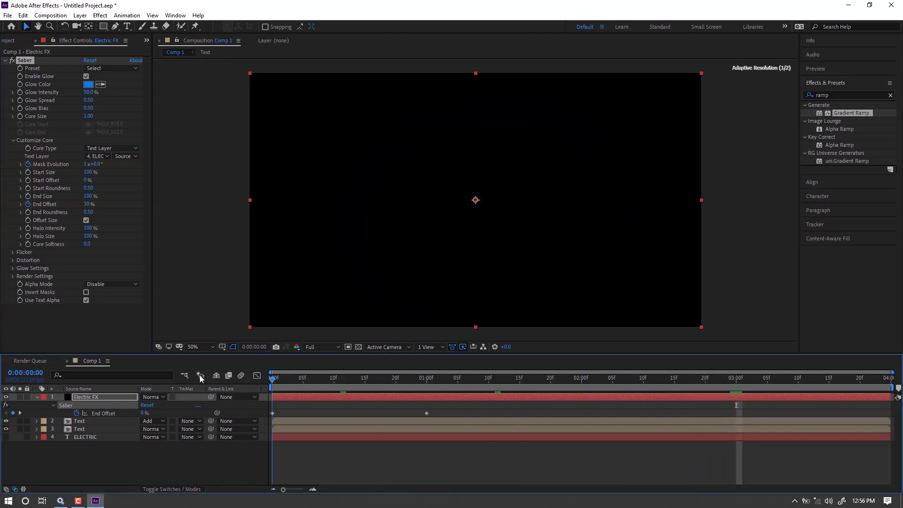
{"action": "left_click", "coordinate": [84, 164]}
{"action": "type", "text": "0"}
{"action": "key", "text": "Return"}
{"action": "left_click_drag", "start_coordinate": [272, 382], "coordinate": [746, 424]}
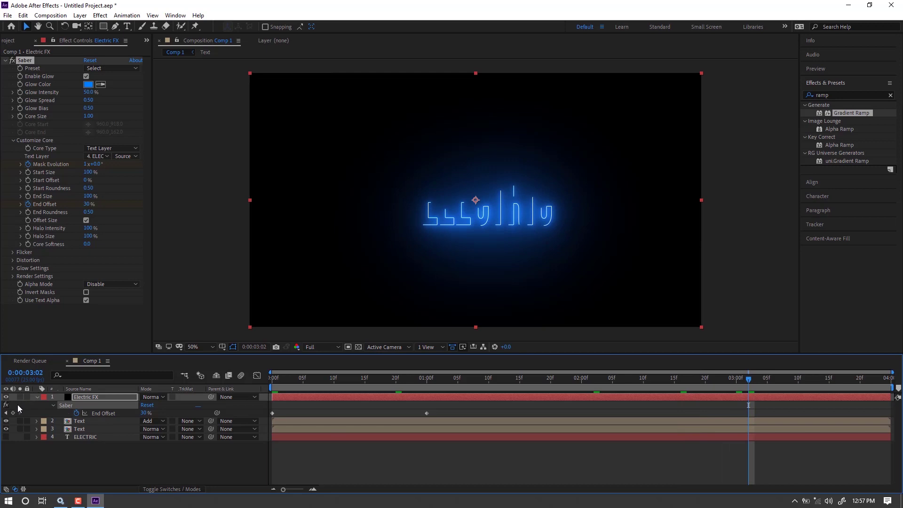
- Collapse the Electric FX layer's properties and set its blending mode to Add
{"action": "left_click", "coordinate": [38, 396]}
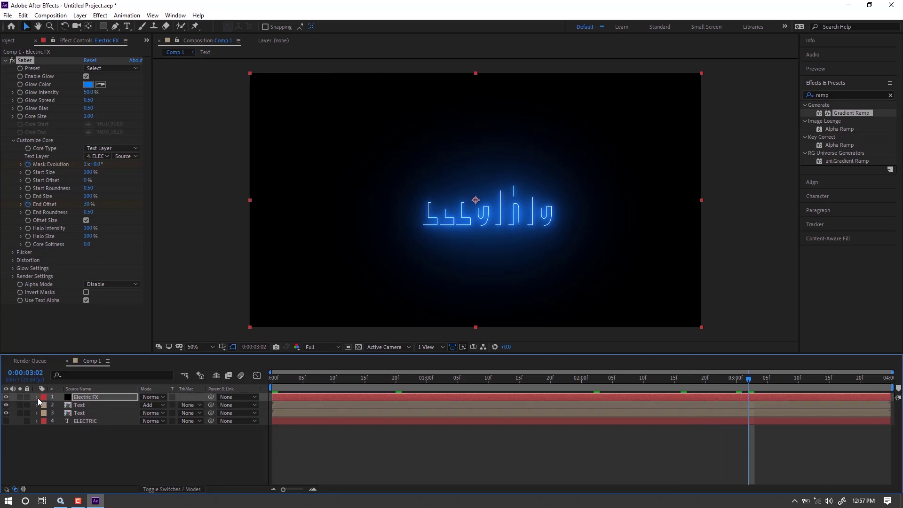
{"action": "left_click", "coordinate": [156, 397]}
{"action": "left_click", "coordinate": [189, 181]}
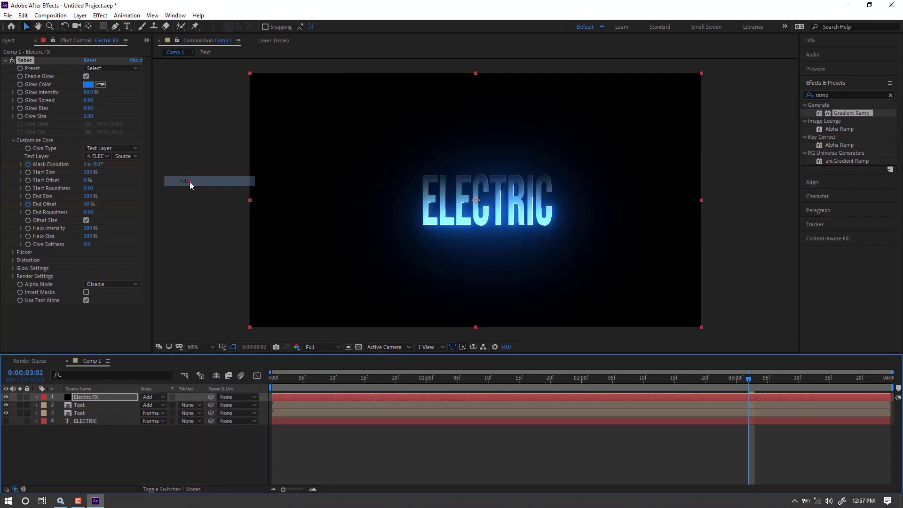
- Play the composition from the start and scrub it to review how the Saber glow travels around the text
{"action": "left_click_drag", "start_coordinate": [708, 385], "coordinate": [240, 376]}
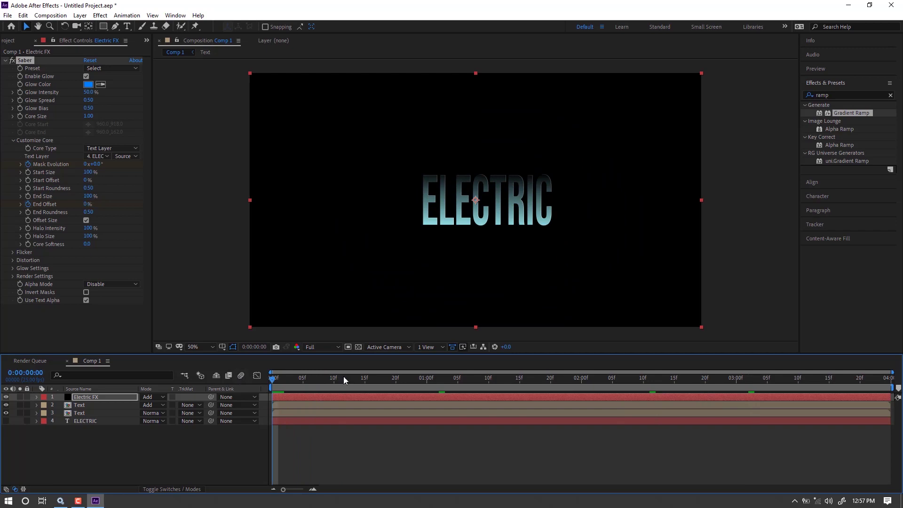
{"action": "key", "text": "space"}
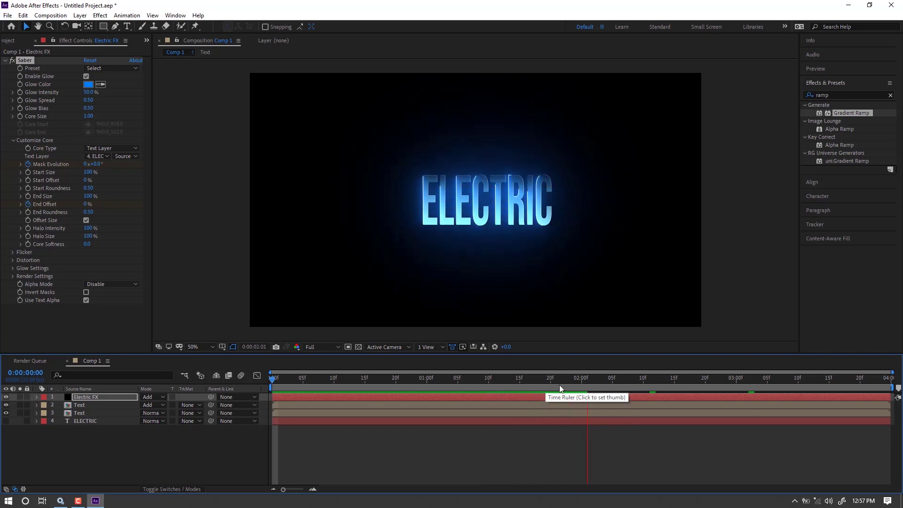
{"action": "key", "text": "space"}
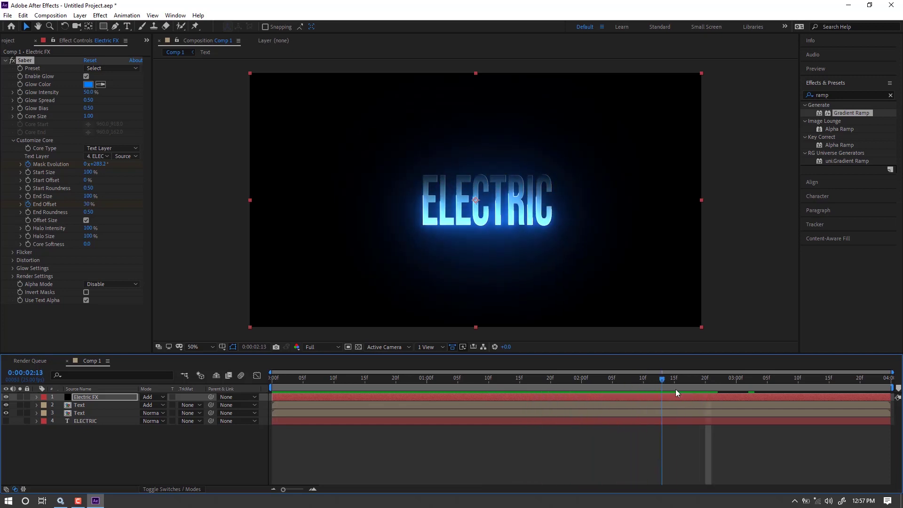
{"action": "key", "text": "space"}
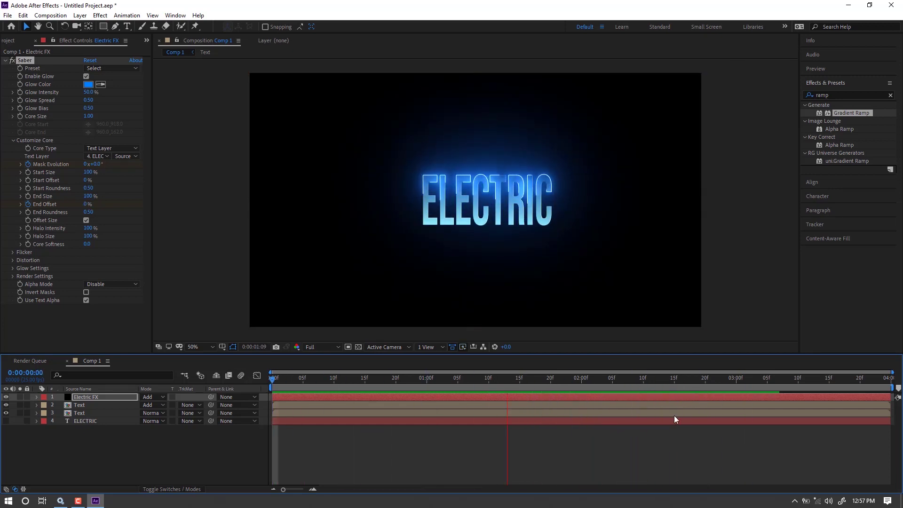
{"action": "key", "text": "space"}
{"action": "left_click_drag", "start_coordinate": [673, 385], "coordinate": [346, 383]}
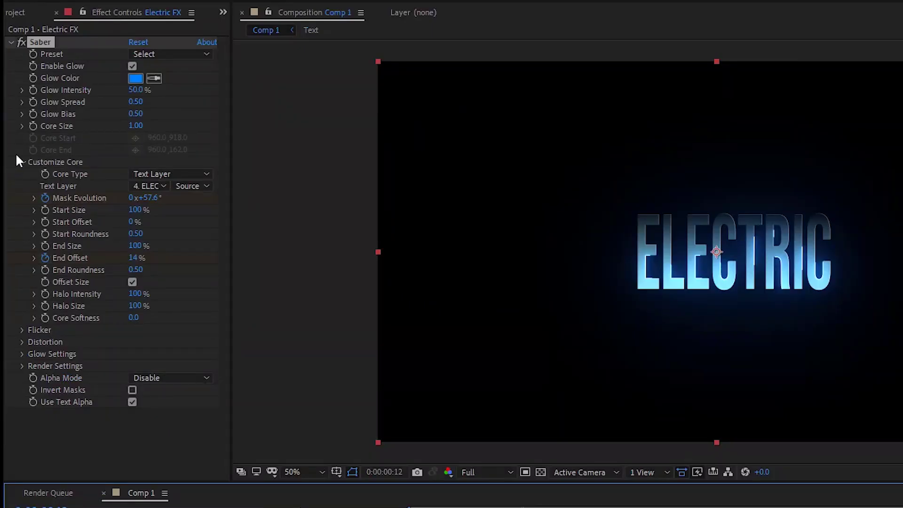
- In the Electric FX layer's Saber effect, expand the Core Distortion settings and set Distortion Amount to 50
{"action": "left_click", "coordinate": [21, 162]}
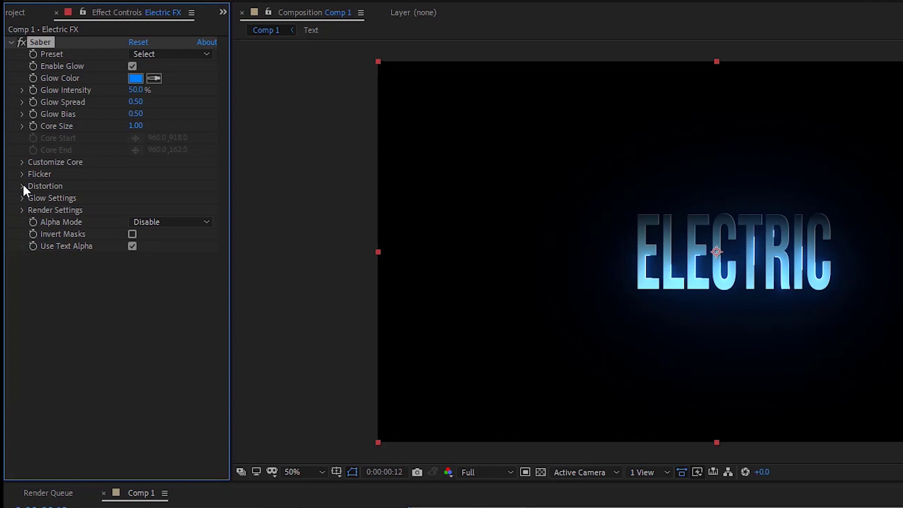
{"action": "left_click", "coordinate": [22, 186]}
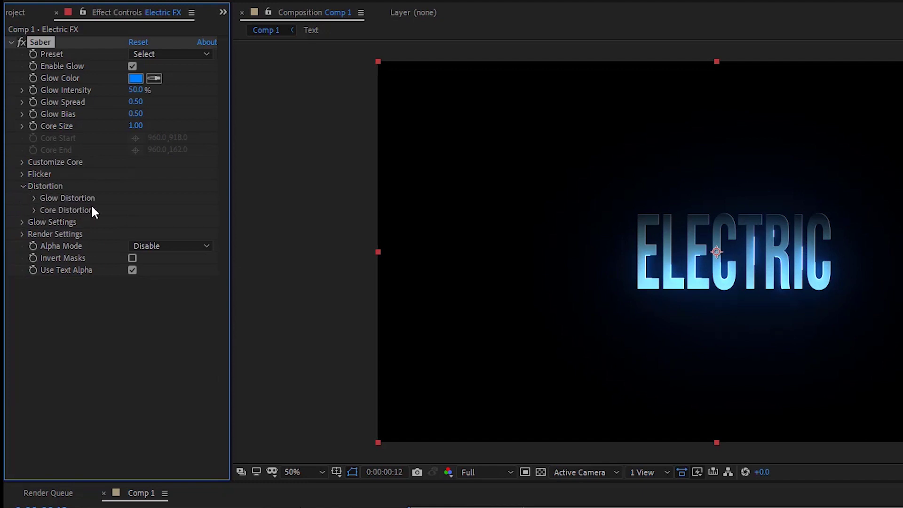
{"action": "left_click", "coordinate": [33, 209]}
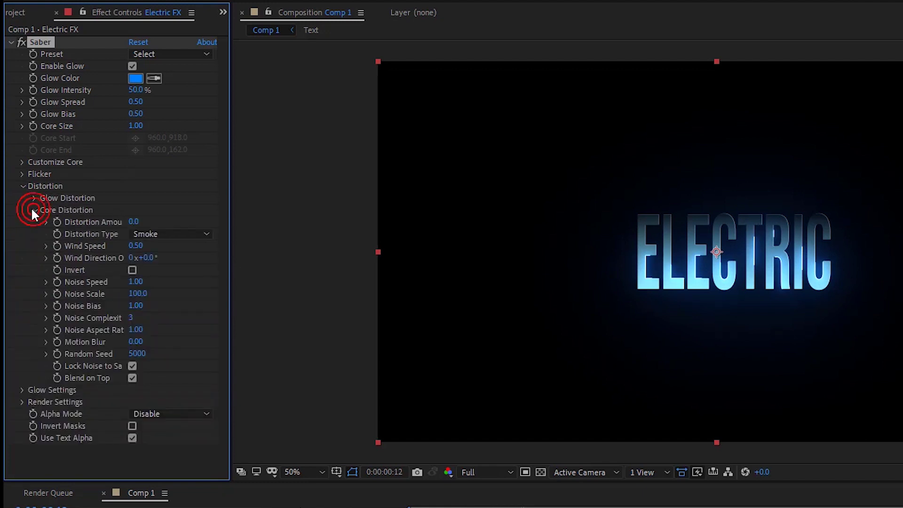
{"action": "left_click_drag", "start_coordinate": [132, 223], "coordinate": [161, 212]}
{"action": "left_click", "coordinate": [136, 222]}
{"action": "type", "text": "50"}
{"action": "left_click", "coordinate": [196, 221]}
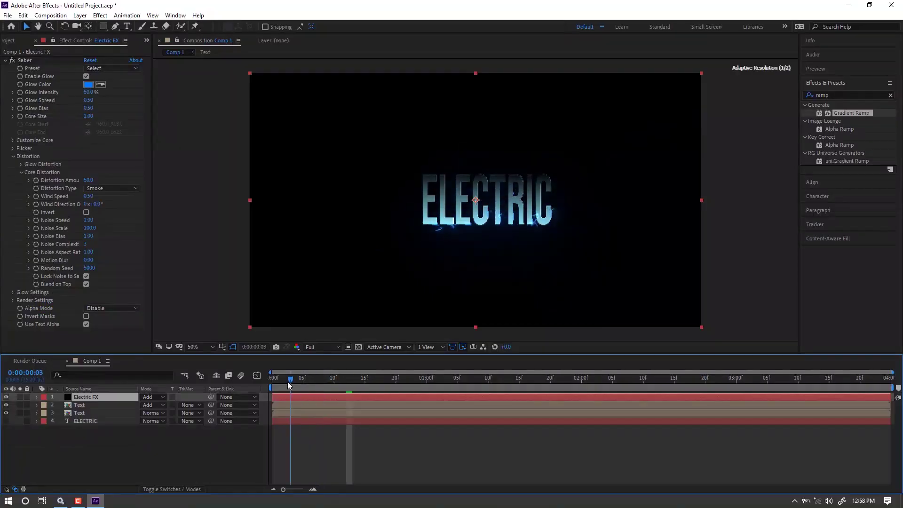
- Play the composition from the start to review the distorted electric glow around the text
{"action": "key", "text": "space"}
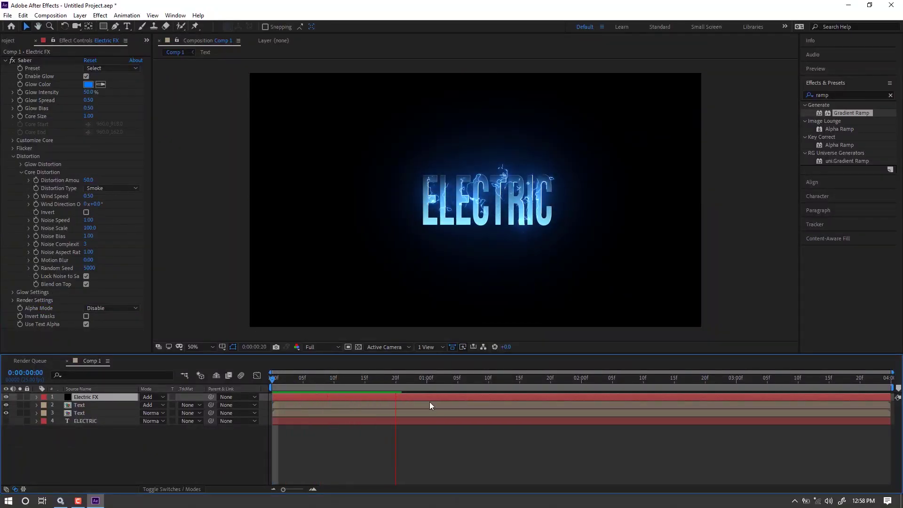
{"action": "key", "text": "space"}
{"action": "key", "text": "space"}
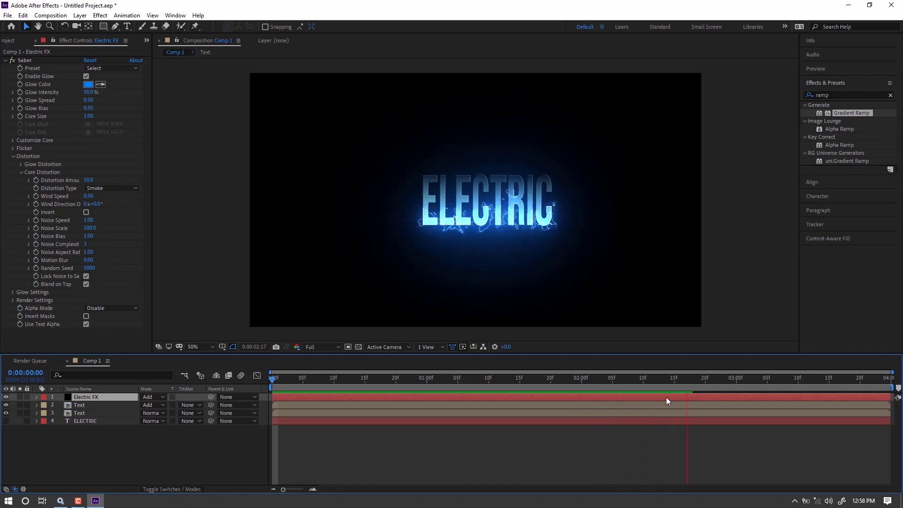
{"action": "key", "text": "space"}
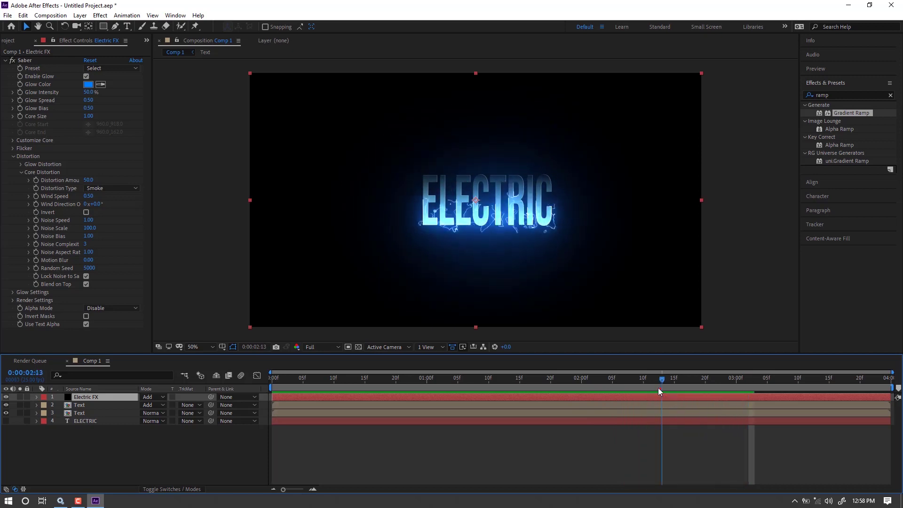
- Set Saber's core Distortion Amount to 25, and play and scrub the timeline to check the glow
{"action": "left_click", "coordinate": [88, 180]}
{"action": "key", "text": "Return"}
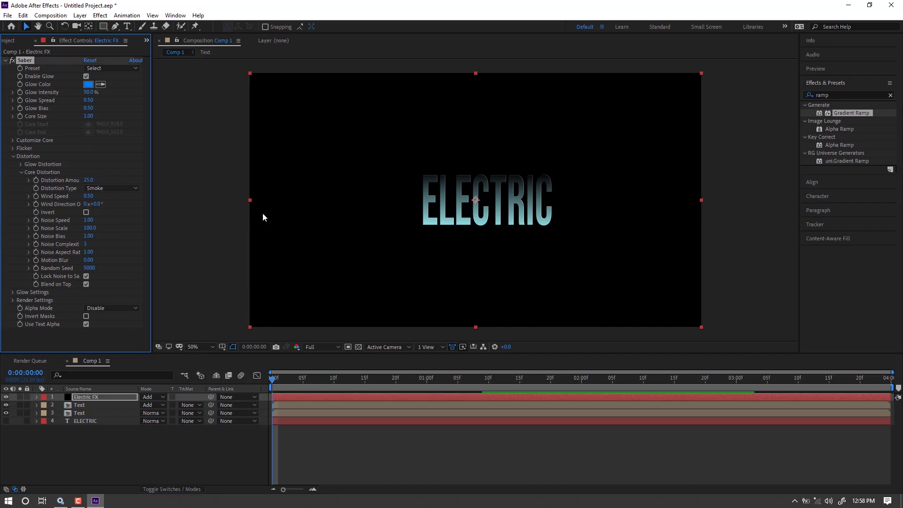
{"action": "key", "text": "space"}
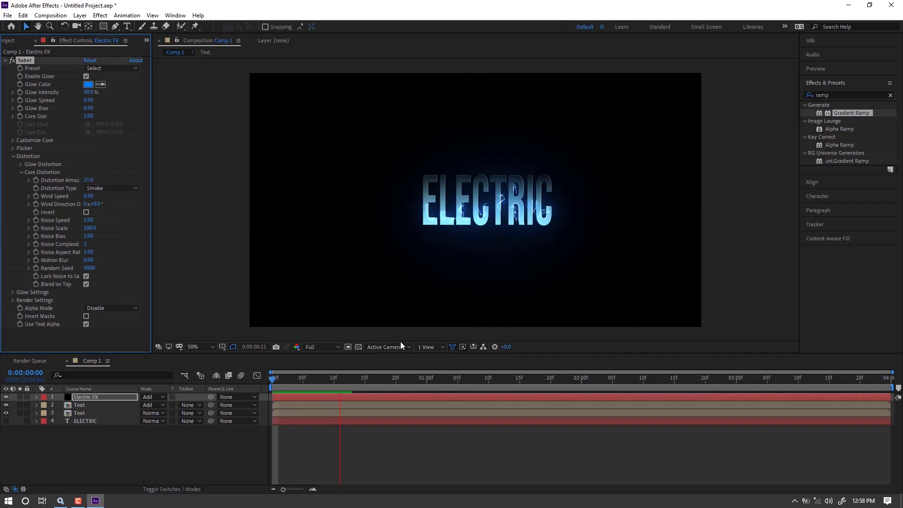
{"action": "left_click", "coordinate": [539, 385]}
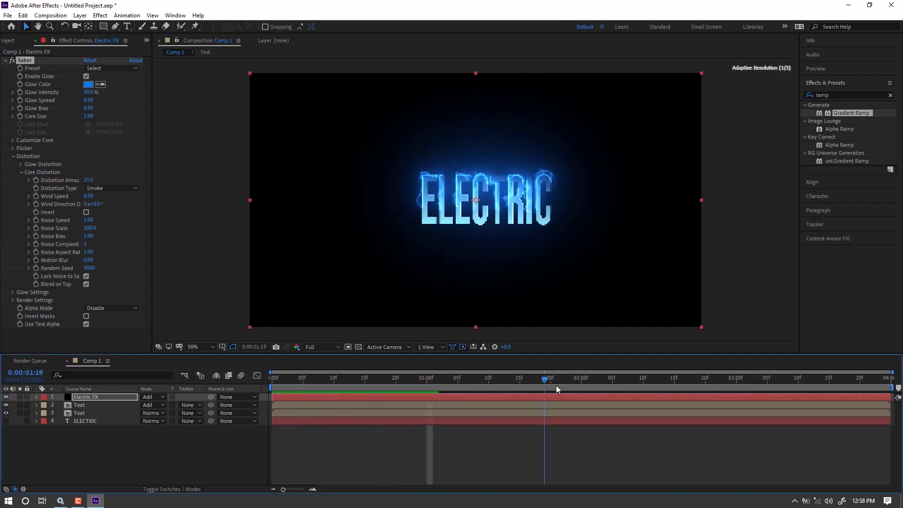
{"action": "left_click", "coordinate": [699, 386]}
{"action": "left_click_drag", "start_coordinate": [435, 385], "coordinate": [370, 376]}
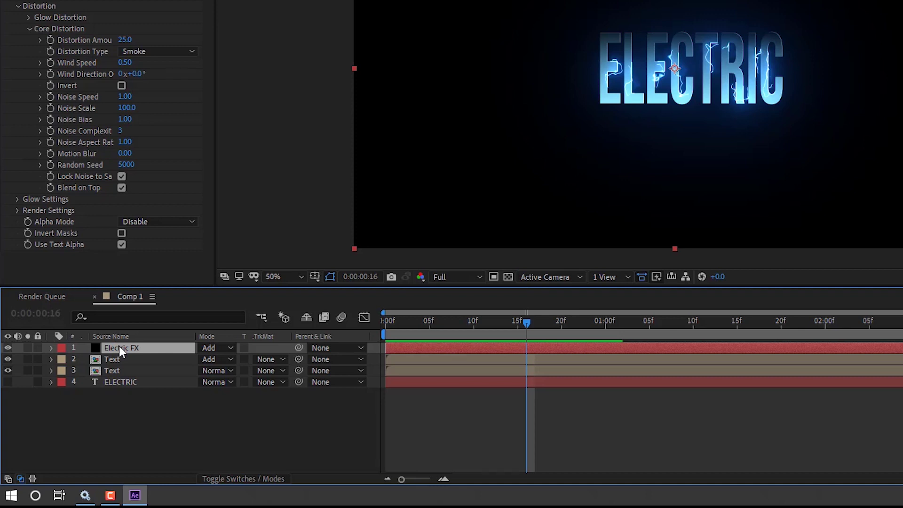
- Duplicate the Electric FX layer and reveal the copy's keyframed Saber properties at the 3-second mark
{"action": "left_click", "coordinate": [120, 348]}
{"action": "key", "text": "ctrl+d"}
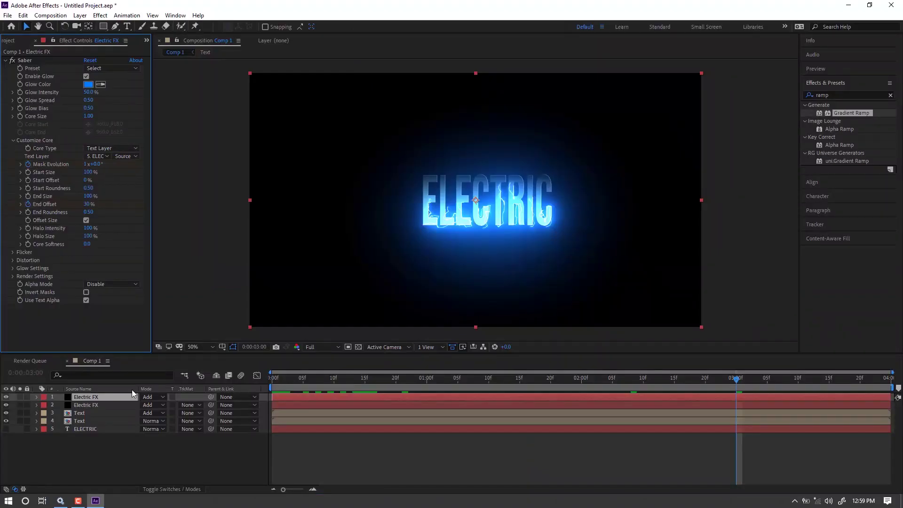
{"action": "key", "text": "u"}
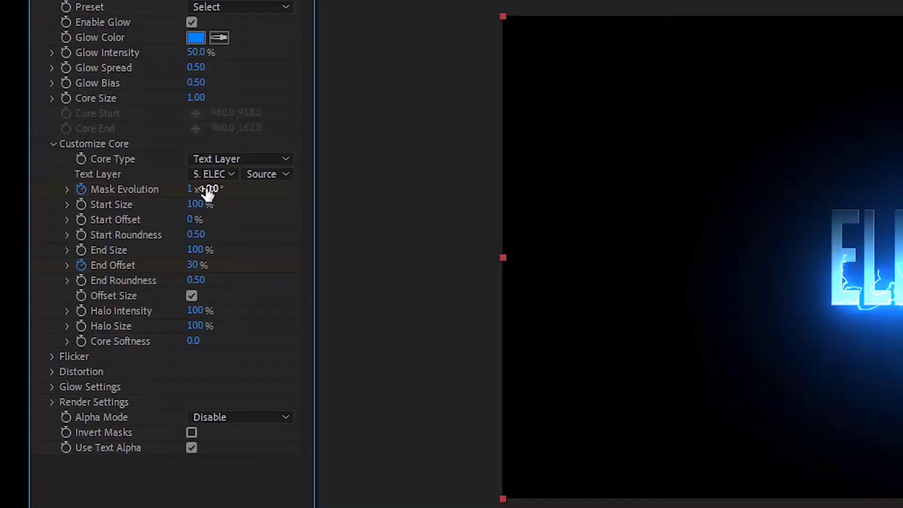
- Set the duplicated layer's Mask Evolution keyframe at 3 seconds to 1x+180°
{"action": "left_click_drag", "start_coordinate": [94, 166], "coordinate": [163, 166]}
{"action": "left_click_drag", "start_coordinate": [338, 192], "coordinate": [394, 218]}
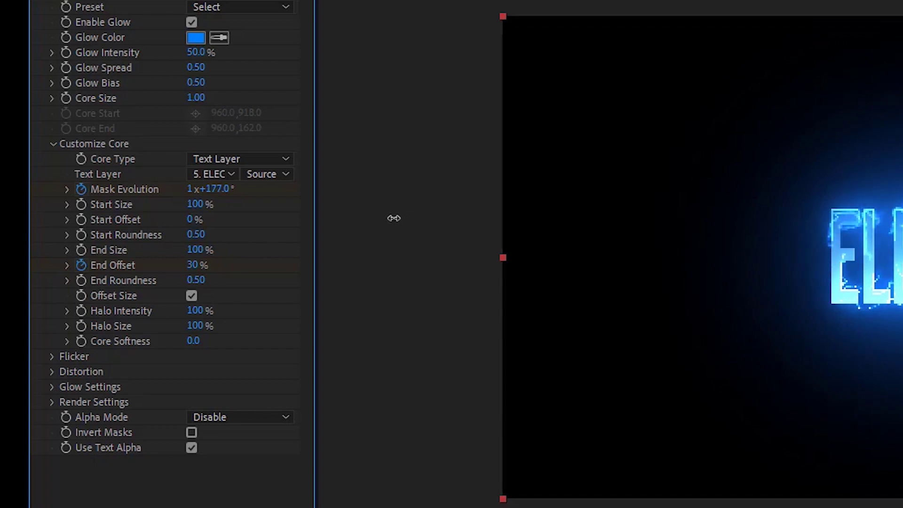
{"action": "left_click", "coordinate": [209, 189]}
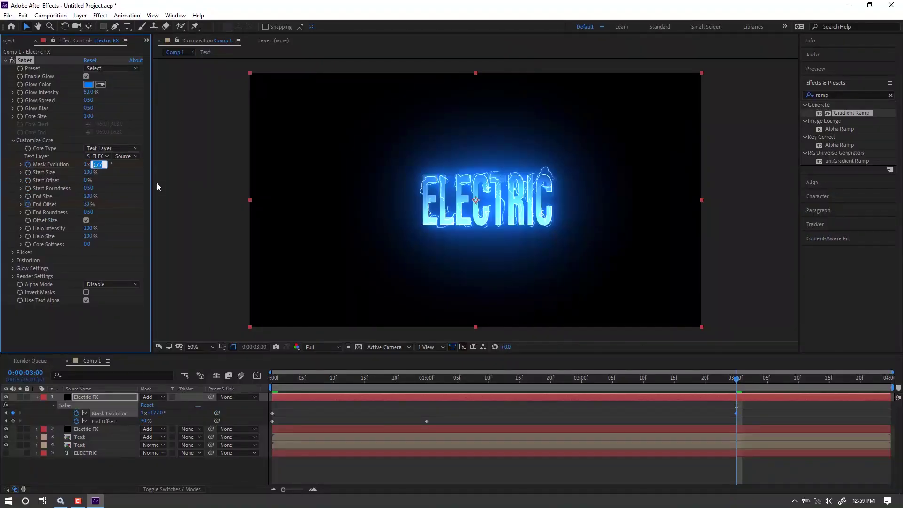
{"action": "type", "text": "180"}
{"action": "key", "text": "Return"}
- Set the duplicated layer's Mask Evolution at the start of the timeline to 0x+180.0° and scrub to check both glows
{"action": "left_click_drag", "start_coordinate": [736, 379], "coordinate": [245, 376]}
{"action": "left_click", "coordinate": [96, 164]}
{"action": "type", "text": "180"}
{"action": "key", "text": "Return"}
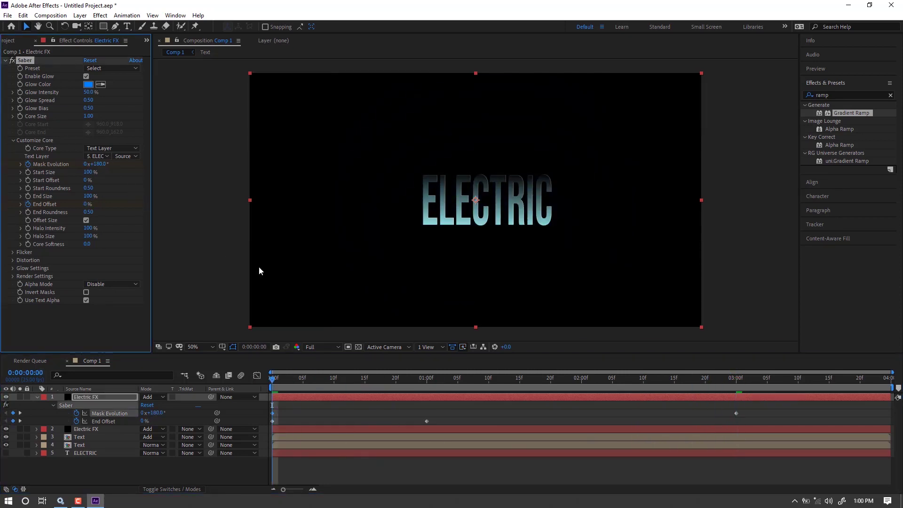
{"action": "left_click", "coordinate": [300, 374]}
{"action": "left_click", "coordinate": [538, 379]}
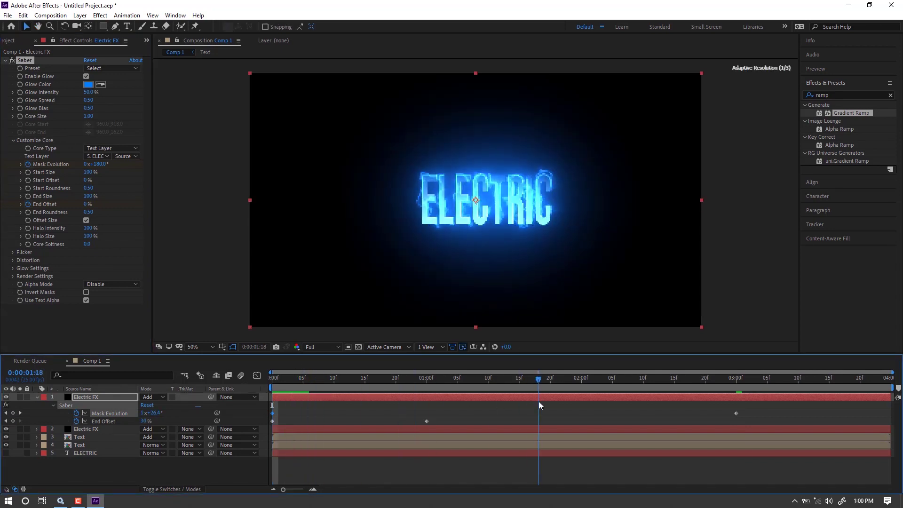
- Change the duplicated Electric FX layer's Saber Glow Color to orange
{"action": "left_click", "coordinate": [91, 87]}
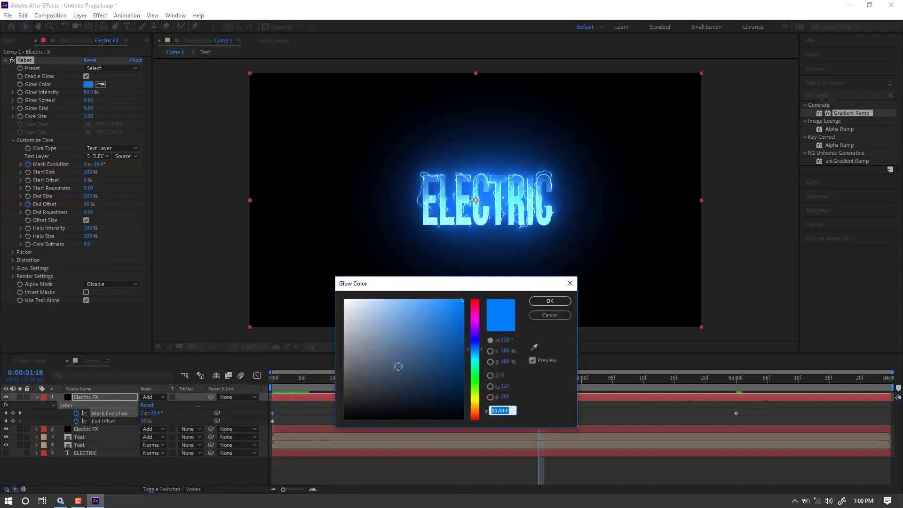
{"action": "left_click", "coordinate": [477, 406]}
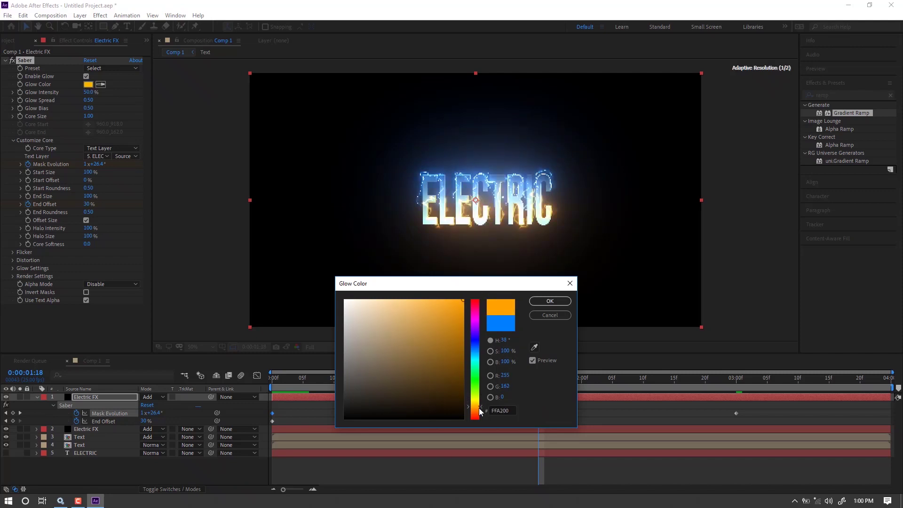
{"action": "left_click_drag", "start_coordinate": [479, 406], "coordinate": [479, 410]}
{"action": "left_click", "coordinate": [556, 302]}
- Play the composition from the start to review the blue and orange glows together
{"action": "left_click_drag", "start_coordinate": [658, 387], "coordinate": [223, 382]}
{"action": "key", "text": "space"}
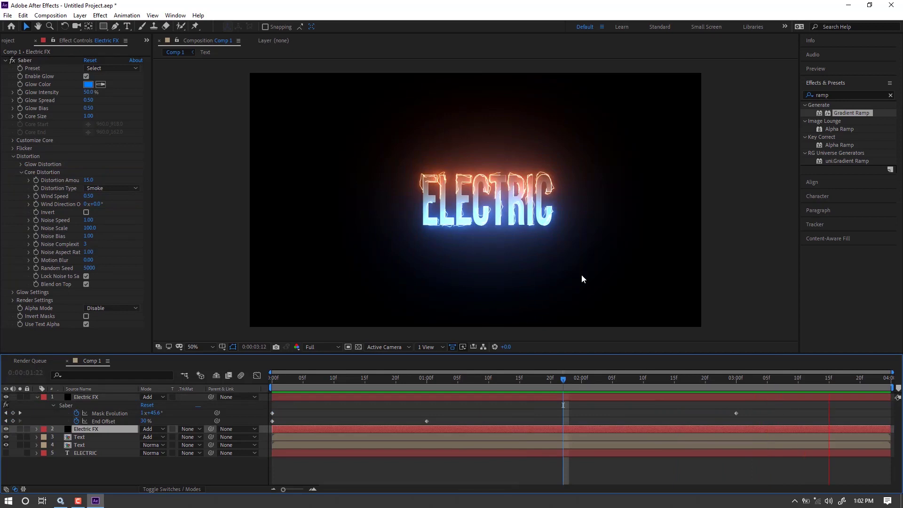
{"action": "key", "text": "space"}
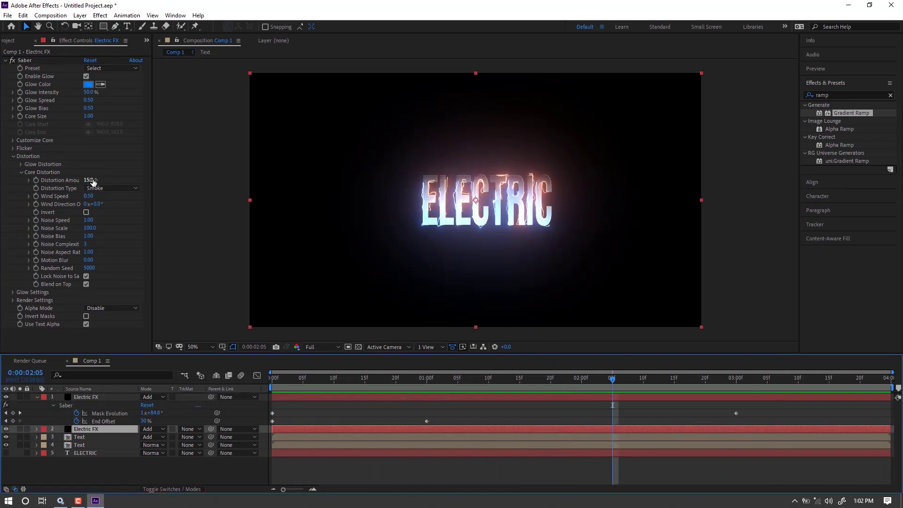
- Set the core Distortion Amount of the blue Electric FX layer's Saber effect to 30
{"action": "left_click_drag", "start_coordinate": [90, 180], "coordinate": [105, 177]}
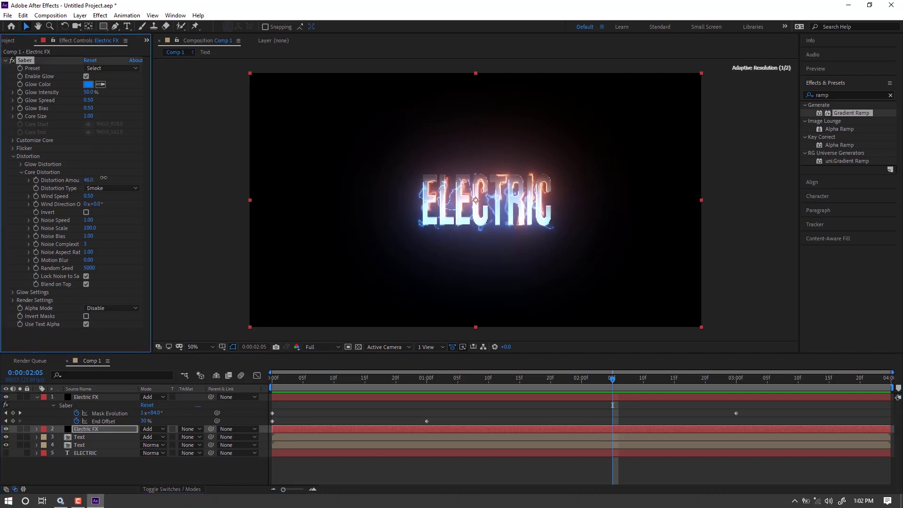
{"action": "left_click", "coordinate": [89, 181]}
{"action": "type", "text": "30"}
{"action": "left_click", "coordinate": [126, 226]}
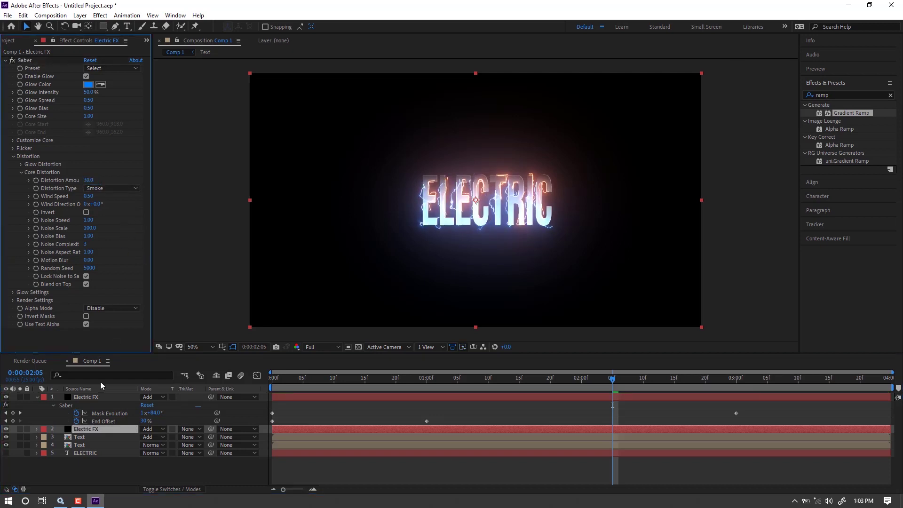
- Select the orange Electric FX layer and set its Saber core Distortion Amount to 30 as well
{"action": "left_click", "coordinate": [86, 396]}
{"action": "left_click", "coordinate": [90, 180]}
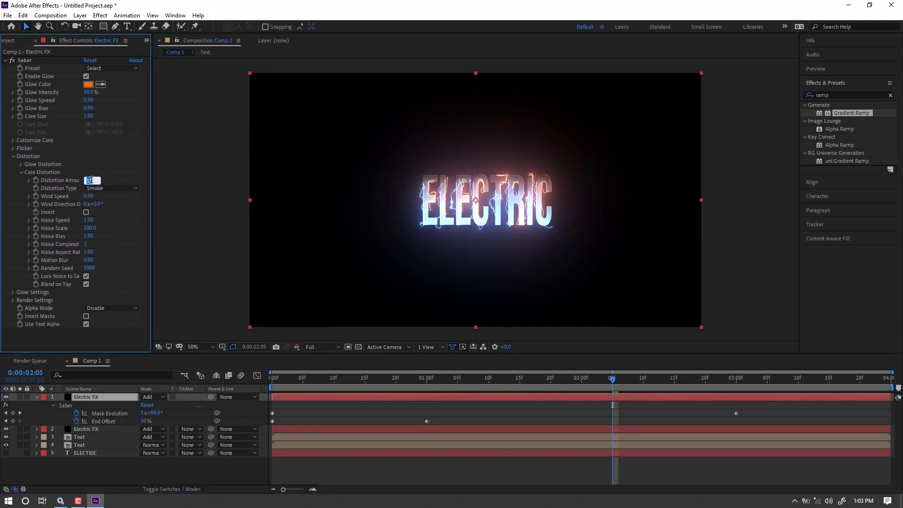
{"action": "type", "text": "30"}
{"action": "left_click", "coordinate": [162, 179]}
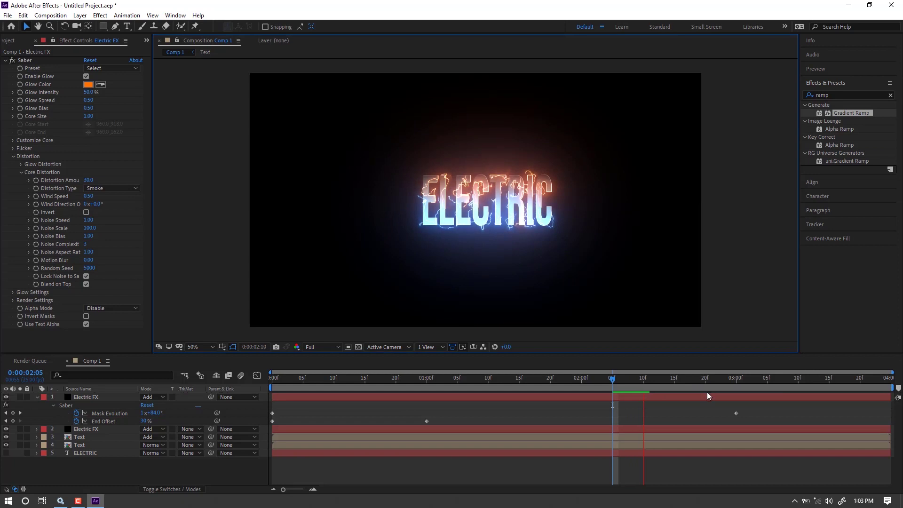
- Collapse the top Electric FX layer's properties and play the composition from the start to review both glows
{"action": "left_click", "coordinate": [711, 379]}
{"action": "left_click_drag", "start_coordinate": [711, 379], "coordinate": [213, 417]}
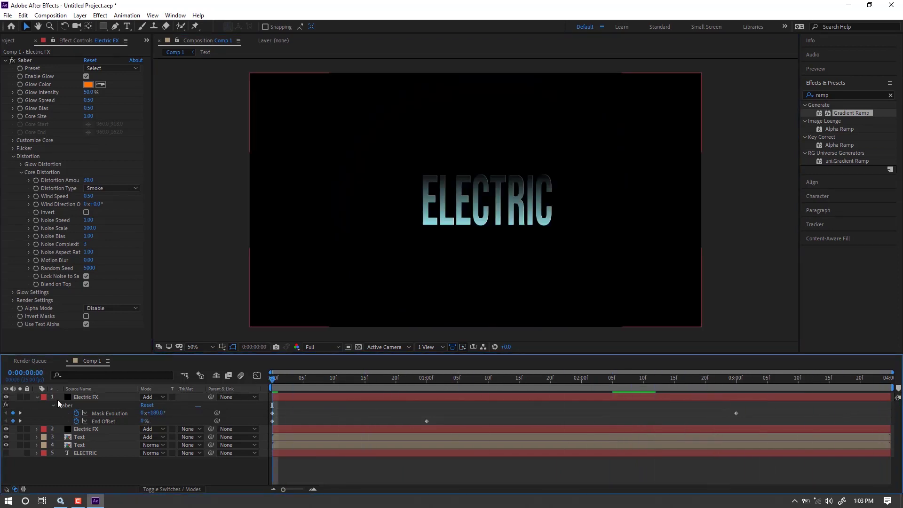
{"action": "left_click", "coordinate": [38, 398]}
{"action": "left_click_drag", "start_coordinate": [303, 379], "coordinate": [255, 411]}
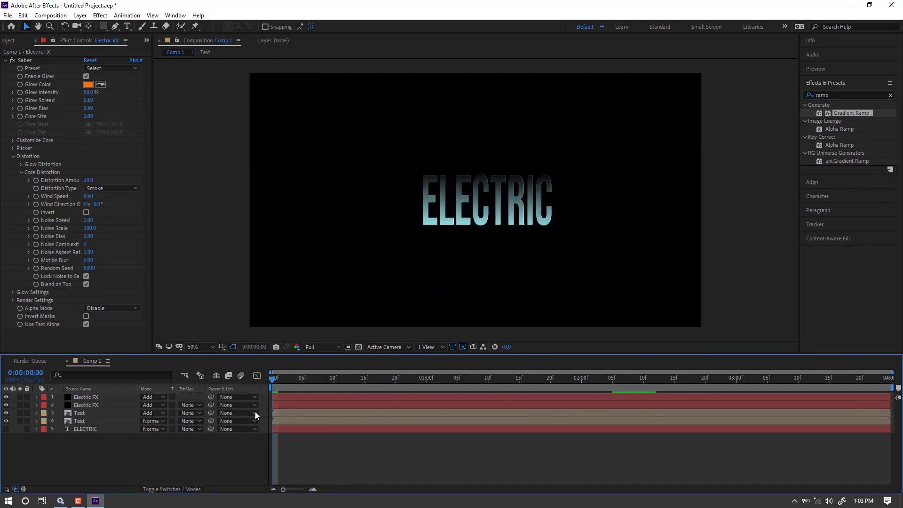
{"action": "key", "text": "space"}
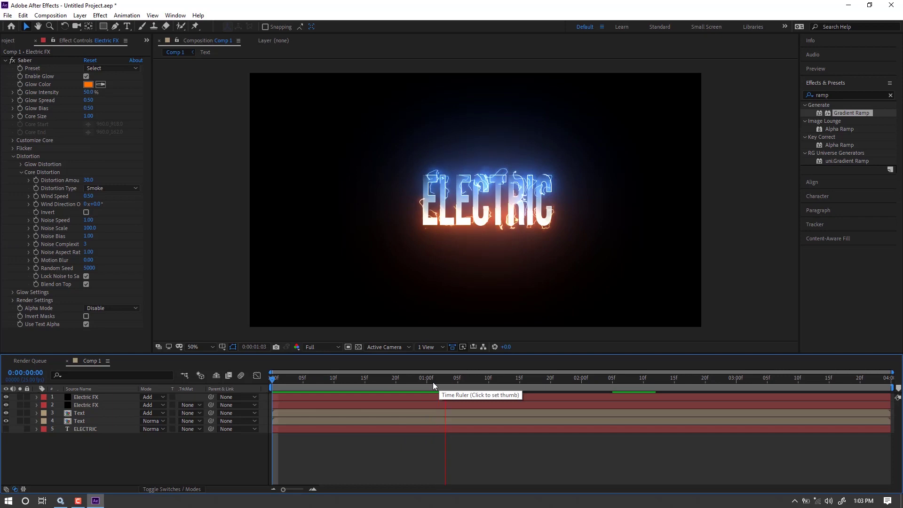
{"action": "key", "text": "space"}
{"action": "left_click_drag", "start_coordinate": [433, 382], "coordinate": [256, 382]}
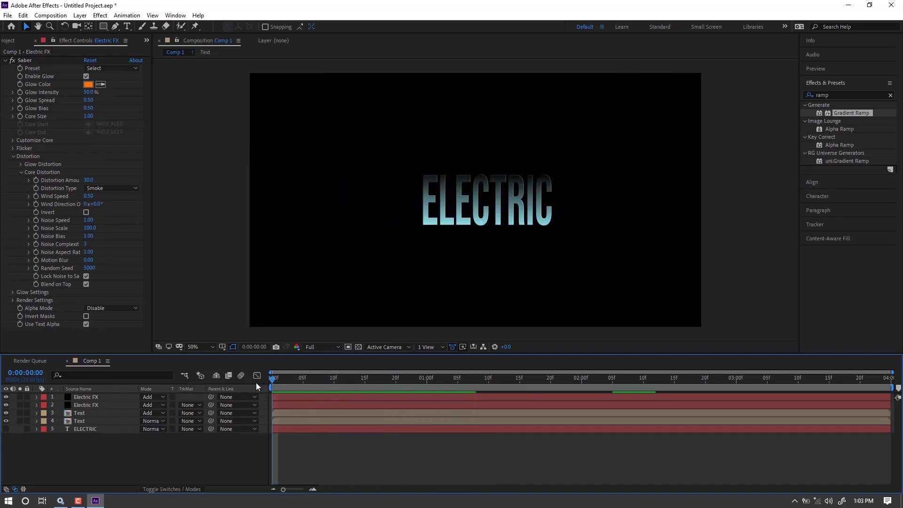
- Pre-compose the two Text layers into a single composition named ELECTRIC TEXT
{"action": "left_click", "coordinate": [80, 413]}
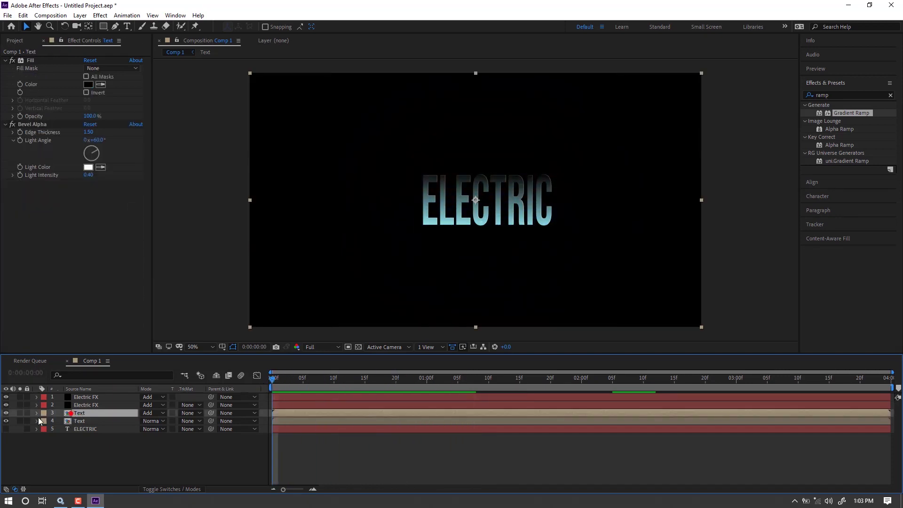
{"action": "left_click", "coordinate": [79, 421], "text": "shift"}
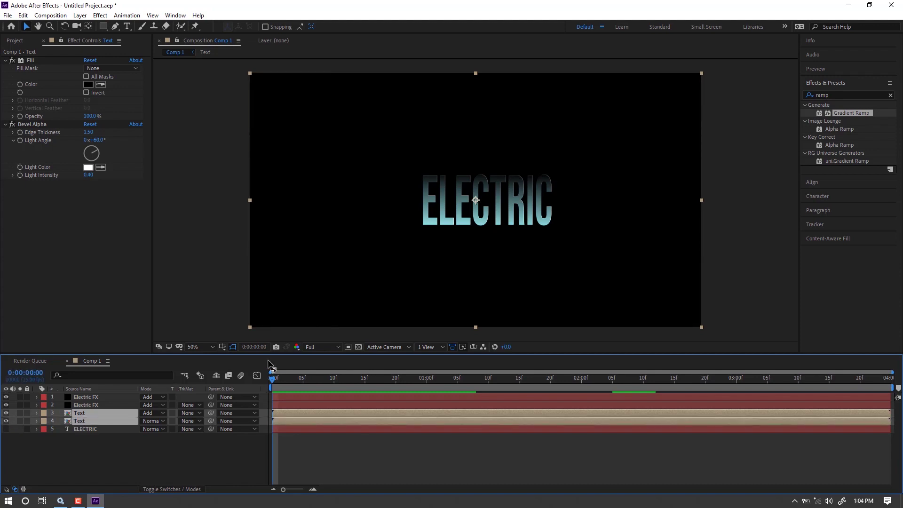
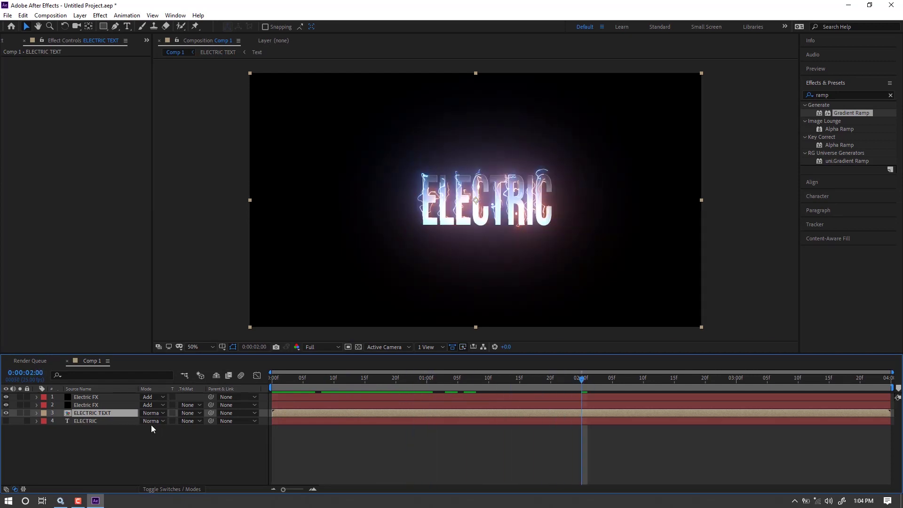
- Keyframe the ELECTRIC TEXT layer's Opacity at 100% at 2 seconds and 0% at 0:00:01:05, and preview the fade-in
{"action": "key", "text": "alt+shift+t"}
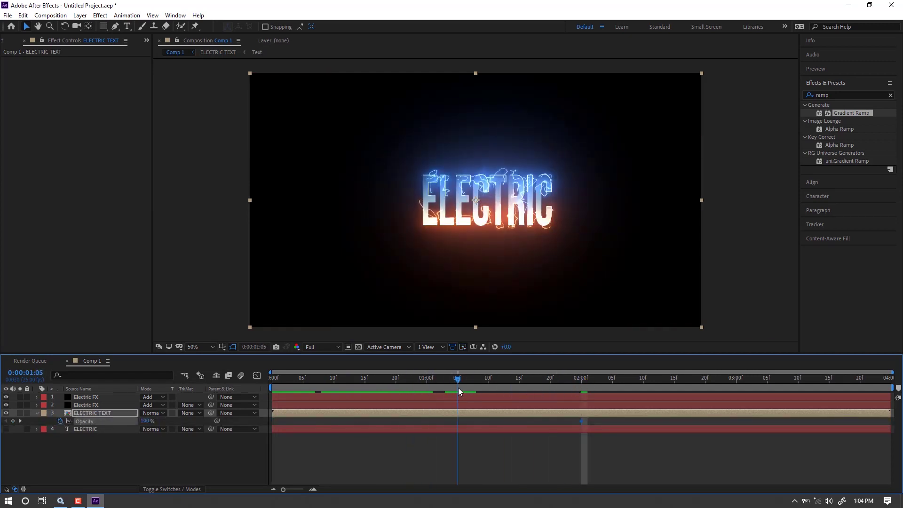
{"action": "left_click_drag", "start_coordinate": [147, 421], "coordinate": [3, 420]}
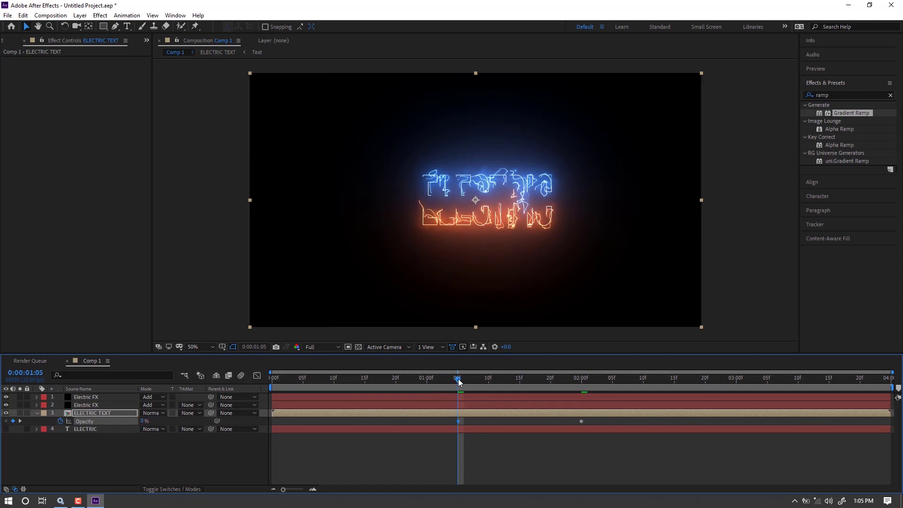
{"action": "key", "text": "space"}
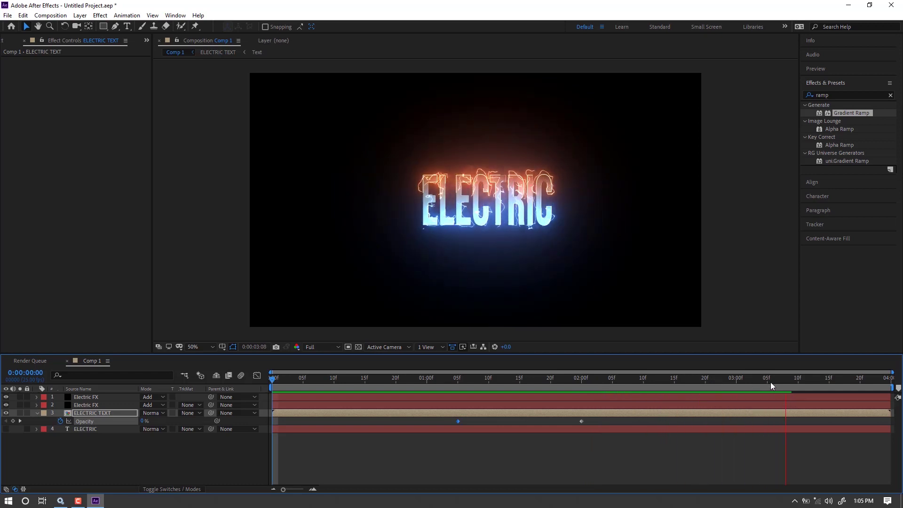
- Move to 0:00:02:10 and pre-compose all layers of Comp 1 into a new composition named TITLE comp
{"action": "left_click", "coordinate": [843, 395]}
{"action": "left_click_drag", "start_coordinate": [272, 381], "coordinate": [643, 421]}
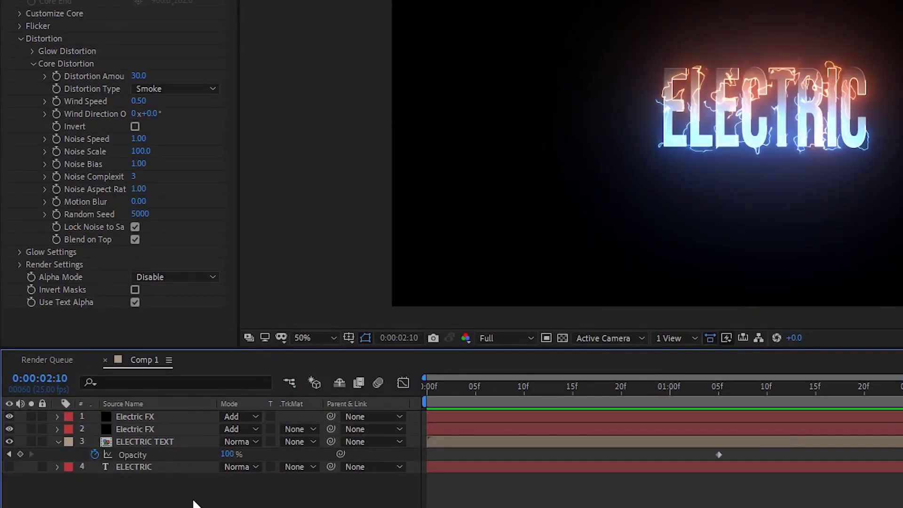
{"action": "left_click_drag", "start_coordinate": [195, 503], "coordinate": [143, 409]}
{"action": "right_click", "coordinate": [143, 406]}
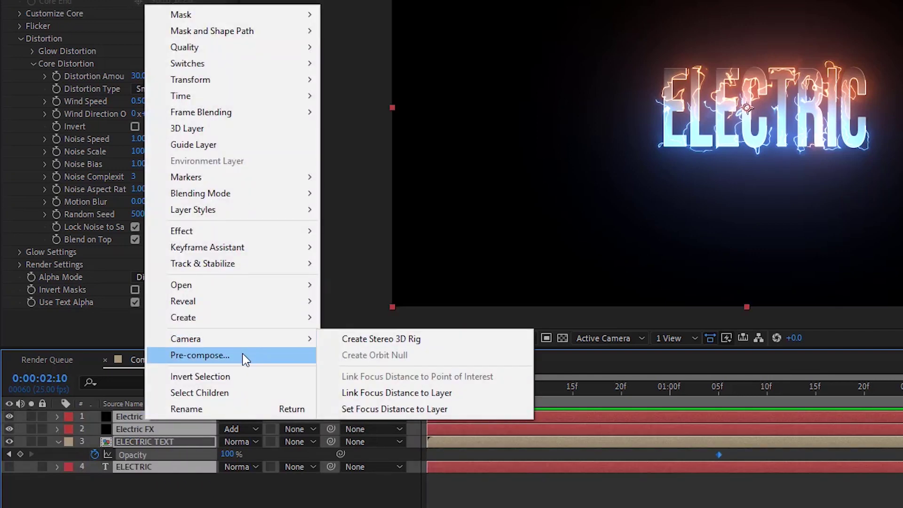
{"action": "left_click", "coordinate": [241, 355]}
{"action": "left_click_drag", "start_coordinate": [530, 62], "coordinate": [472, 141]}
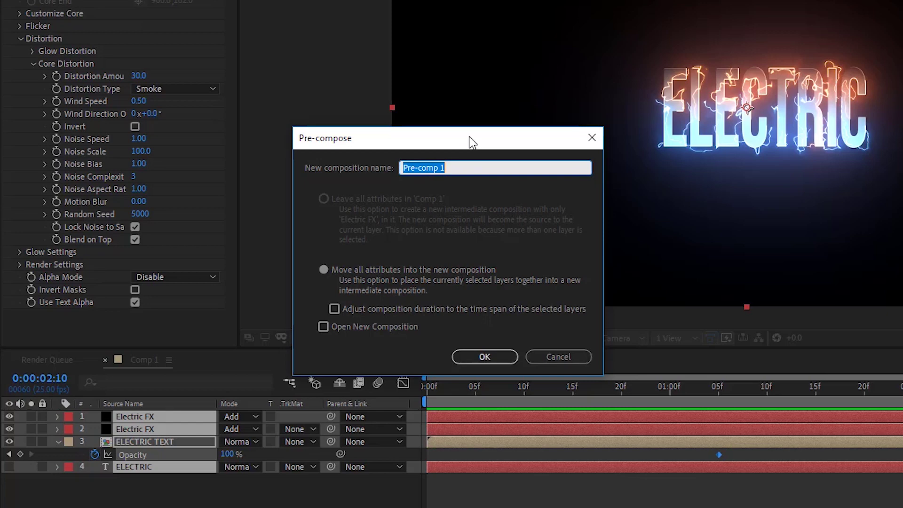
{"action": "type", "text": "T"}
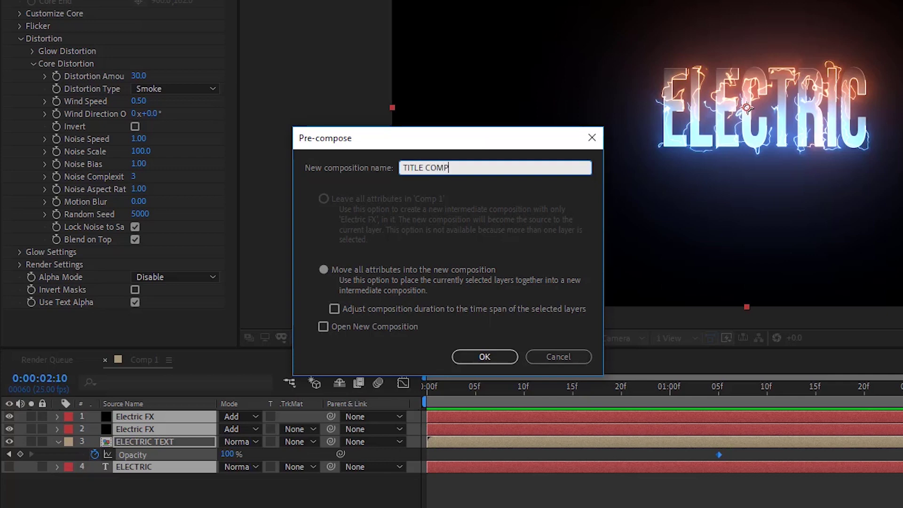
{"action": "type", "text": "ITLE COMP"}
{"action": "key", "text": "BackSpace"}
{"action": "key", "text": "BackSpace"}
{"action": "key", "text": "BackSpace"}
{"action": "key", "text": "BackSpace"}
{"action": "type", "text": "comp"}
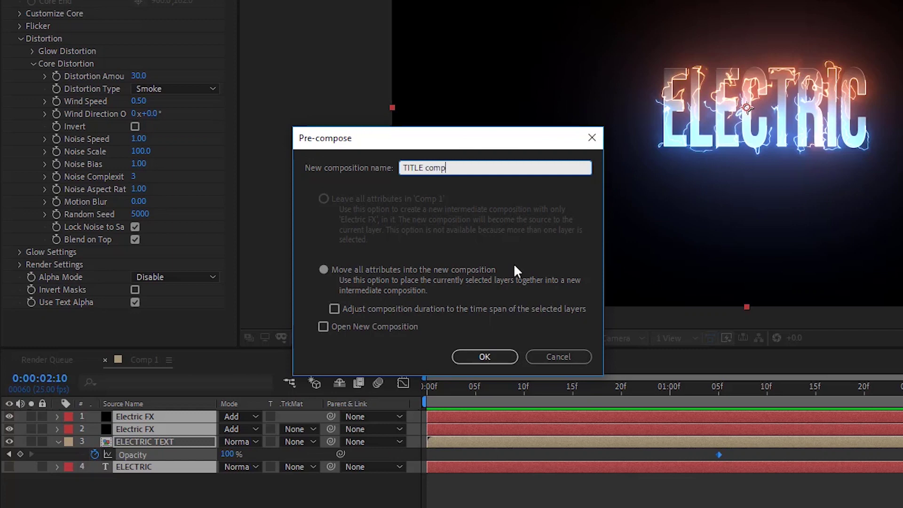
{"action": "left_click", "coordinate": [500, 360]}
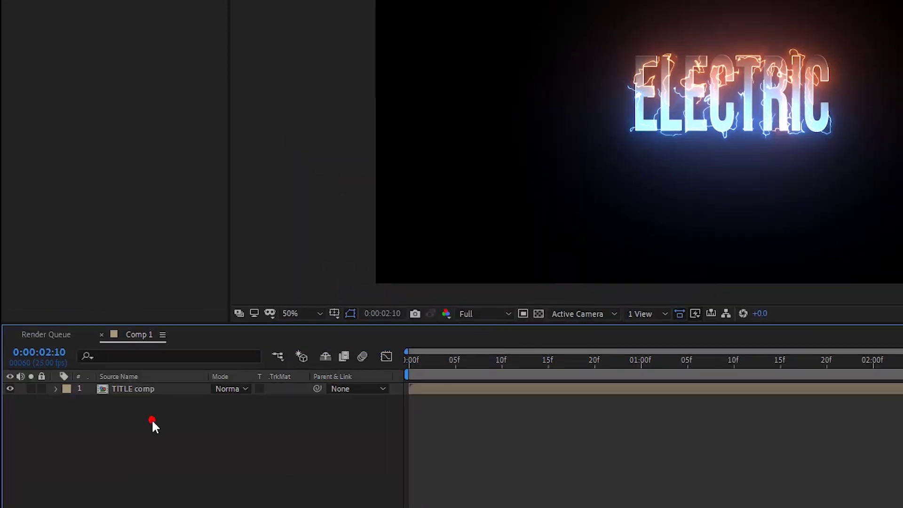
- Make the TITLE comp layer 3D and add a two-node camera with the 35mm preset
{"action": "right_click", "coordinate": [157, 449]}
{"action": "left_click", "coordinate": [301, 427]}
{"action": "right_click", "coordinate": [167, 418]}
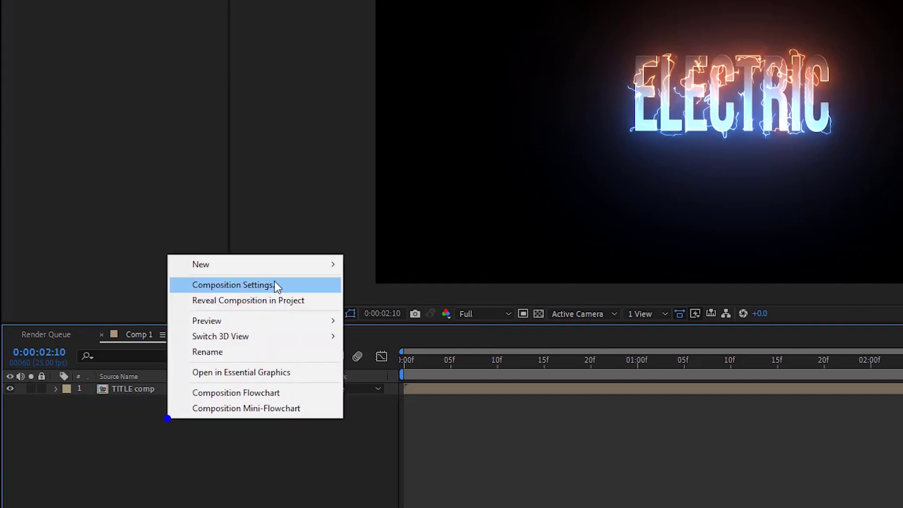
{"action": "mouse_move", "coordinate": [329, 264]}
{"action": "left_click", "coordinate": [376, 331]}
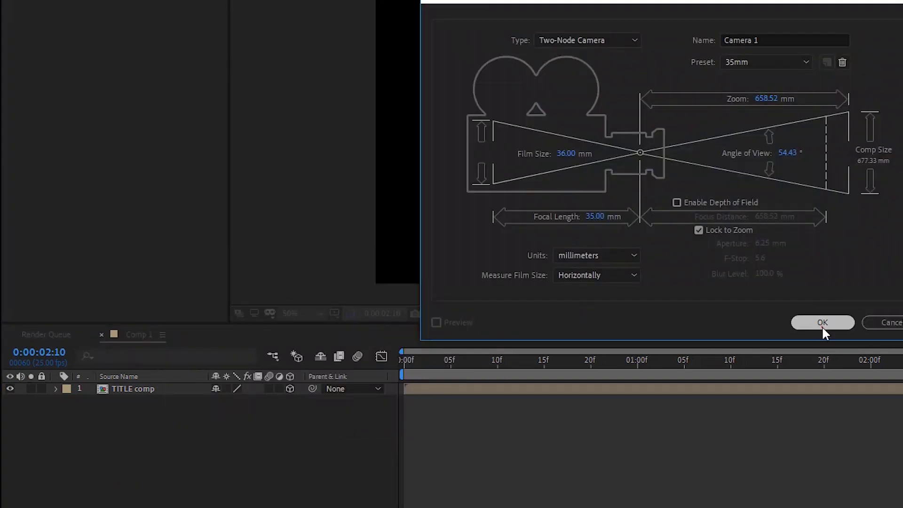
{"action": "left_click", "coordinate": [823, 329]}
- Add a null object to Comp 1 and turn it into a 3D layer
{"action": "right_click", "coordinate": [198, 454]}
{"action": "mouse_move", "coordinate": [363, 306]}
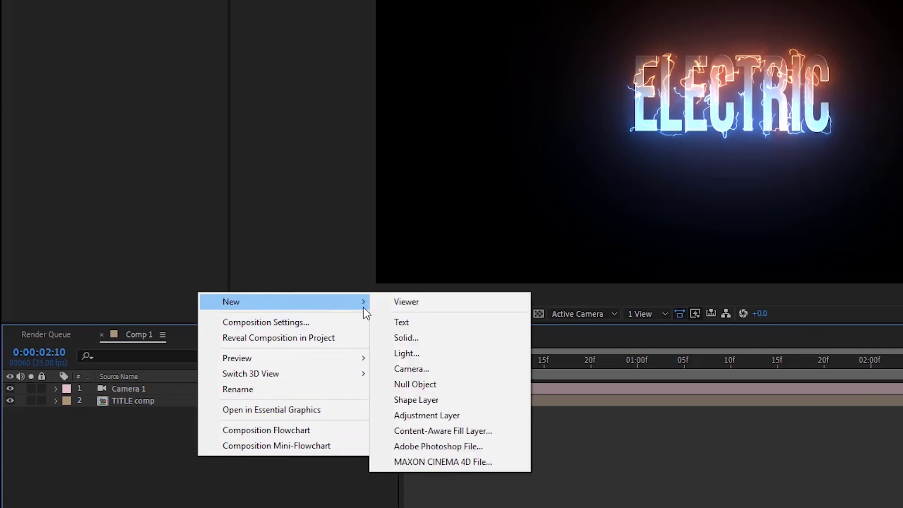
{"action": "left_click", "coordinate": [413, 384]}
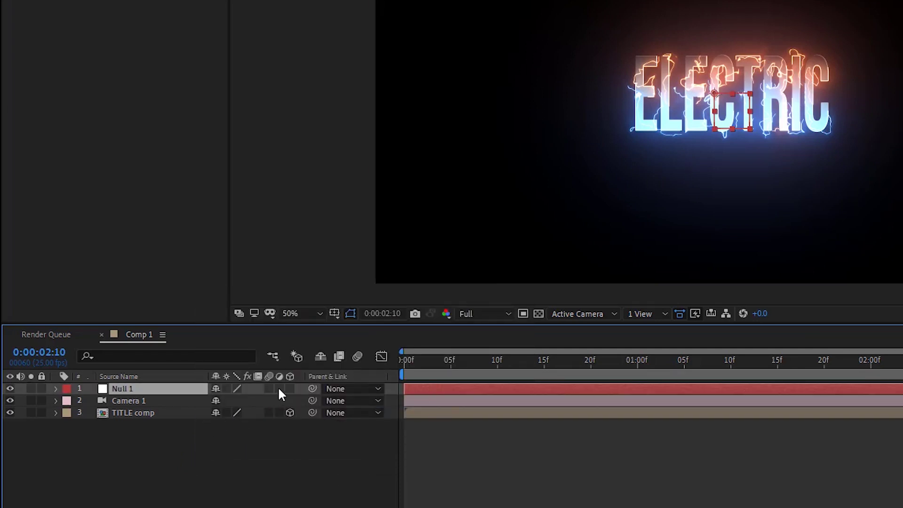
{"action": "left_click", "coordinate": [290, 389]}
- Try a Z position of 1200 on the unparented Null 1 layer and reset it to 0
{"action": "left_click_drag", "start_coordinate": [527, 371], "coordinate": [336, 375]}
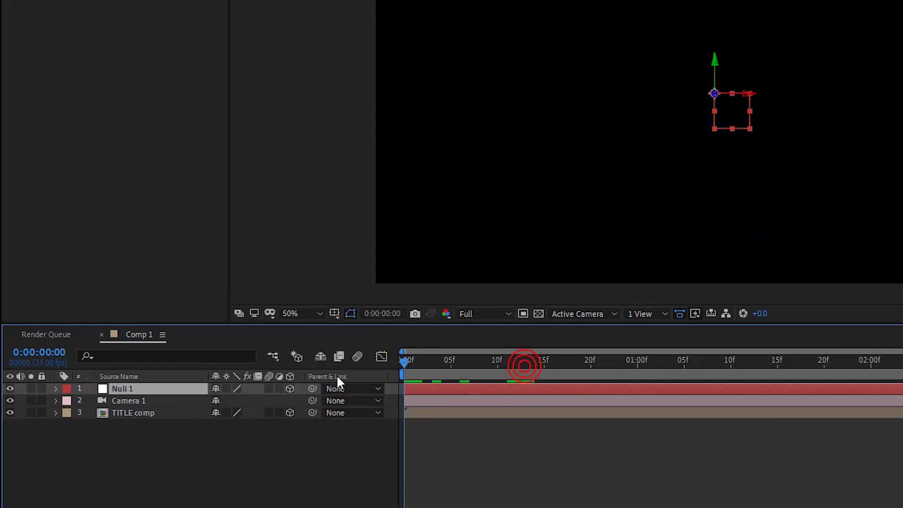
{"action": "key", "text": "p"}
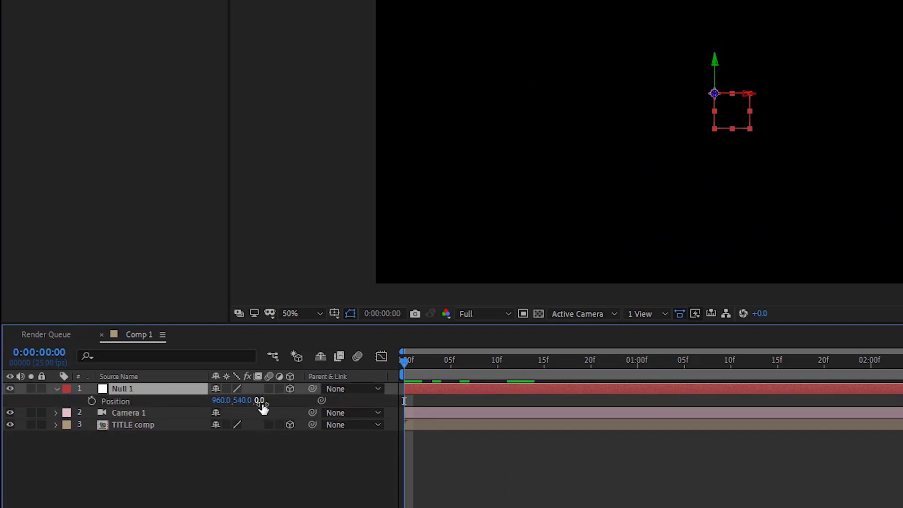
{"action": "left_click", "coordinate": [259, 400]}
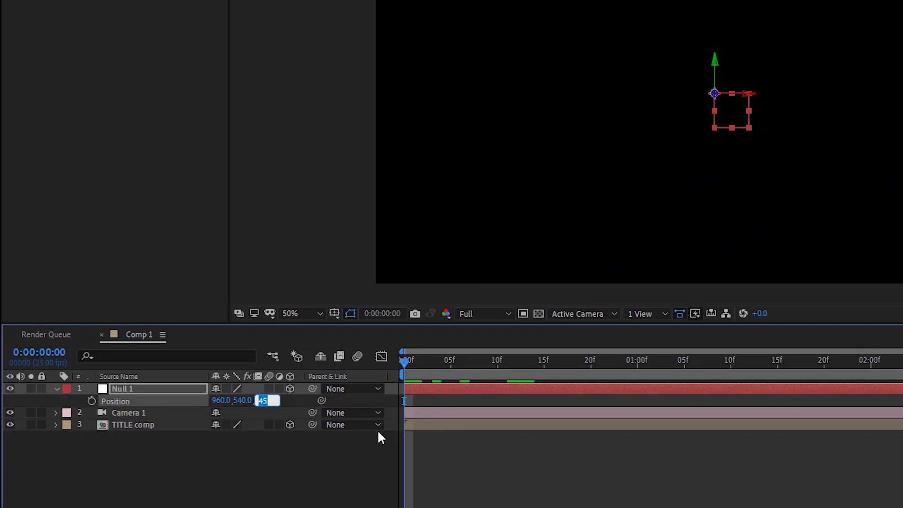
{"action": "type", "text": "1100"}
{"action": "left_click", "coordinate": [295, 472]}
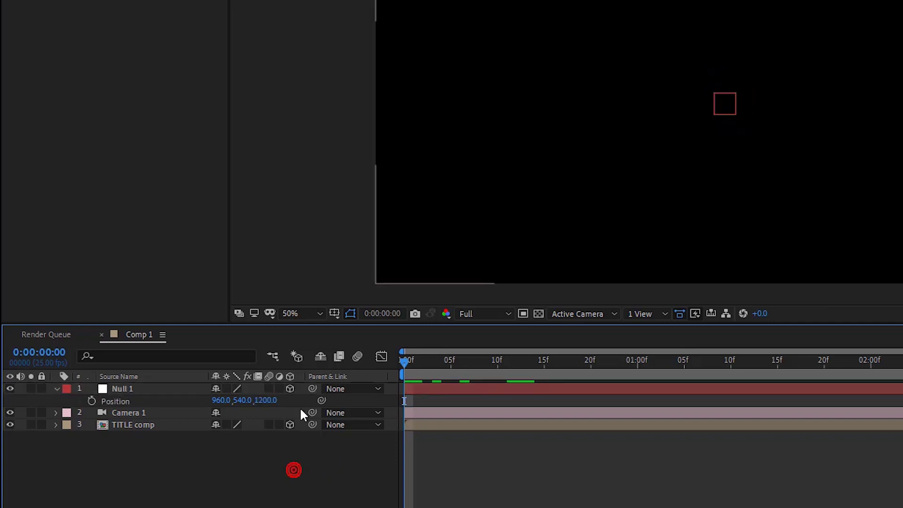
{"action": "left_click_drag", "start_coordinate": [407, 368], "coordinate": [687, 377]}
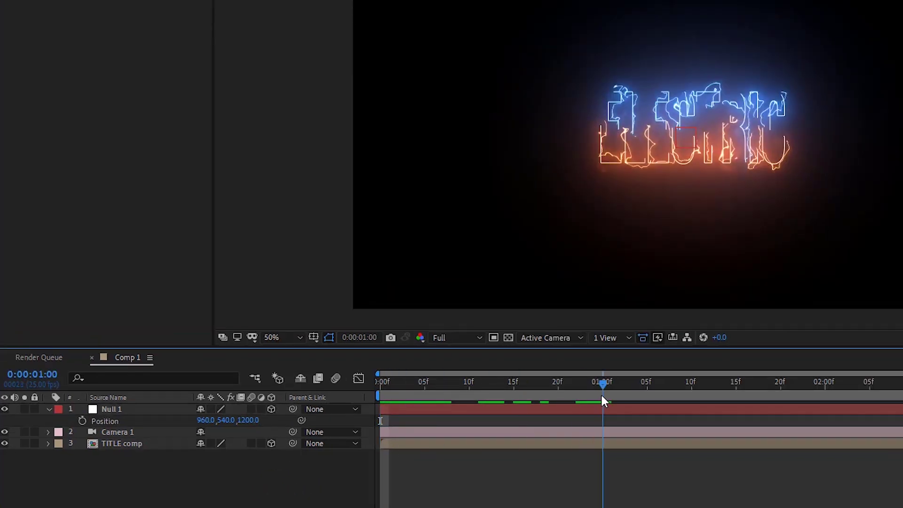
{"action": "left_click_drag", "start_coordinate": [654, 403], "coordinate": [603, 410]}
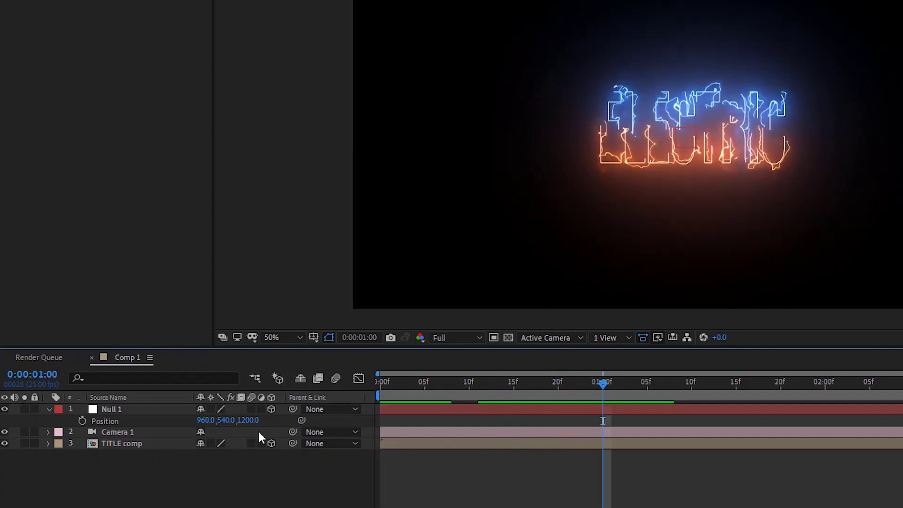
{"action": "left_click", "coordinate": [248, 420]}
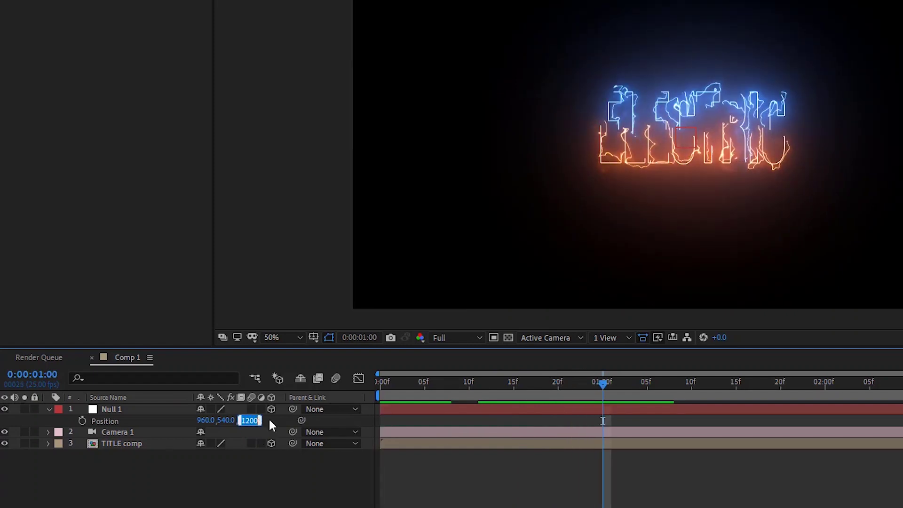
{"action": "type", "text": "0"}
{"action": "key", "text": "Return"}
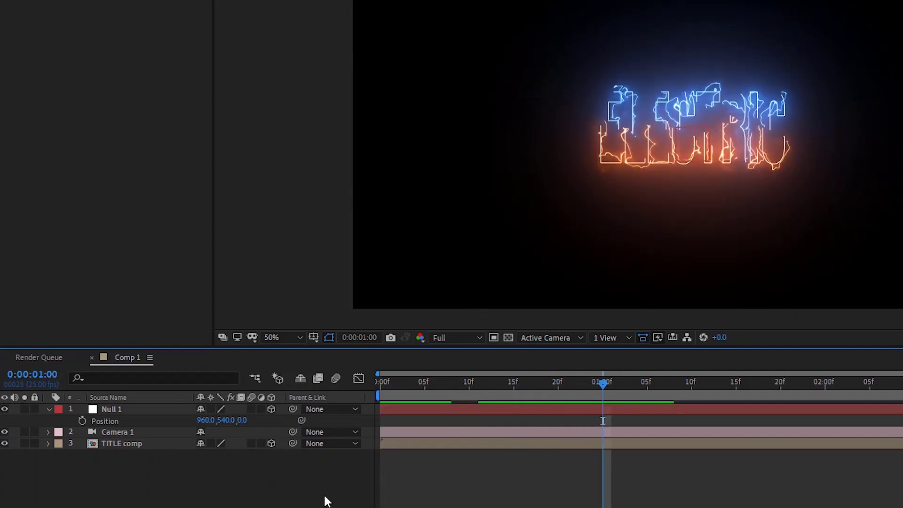
- Parent the Camera 1 layer to Null 1 and return to the start of the composition
{"action": "left_click", "coordinate": [130, 433]}
{"action": "left_click_drag", "start_coordinate": [293, 432], "coordinate": [120, 409]}
{"action": "left_click", "coordinate": [258, 470]}
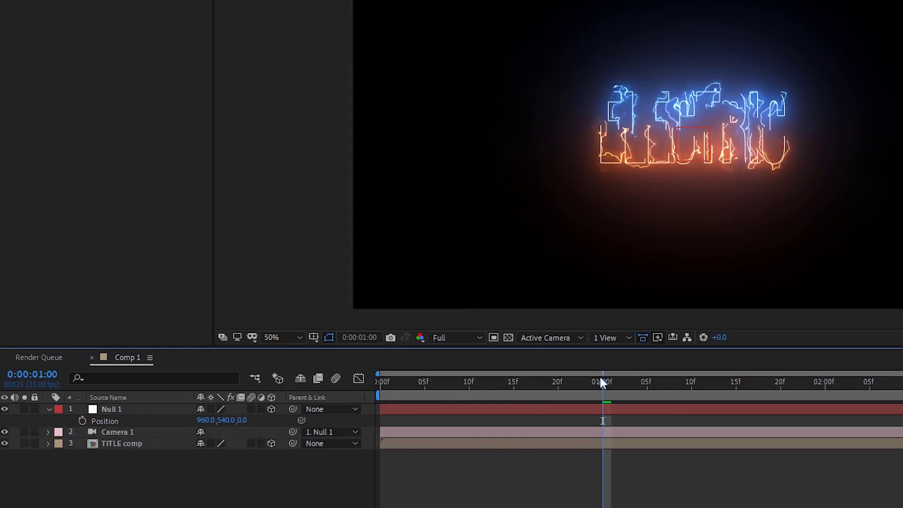
{"action": "left_click_drag", "start_coordinate": [599, 374], "coordinate": [351, 388]}
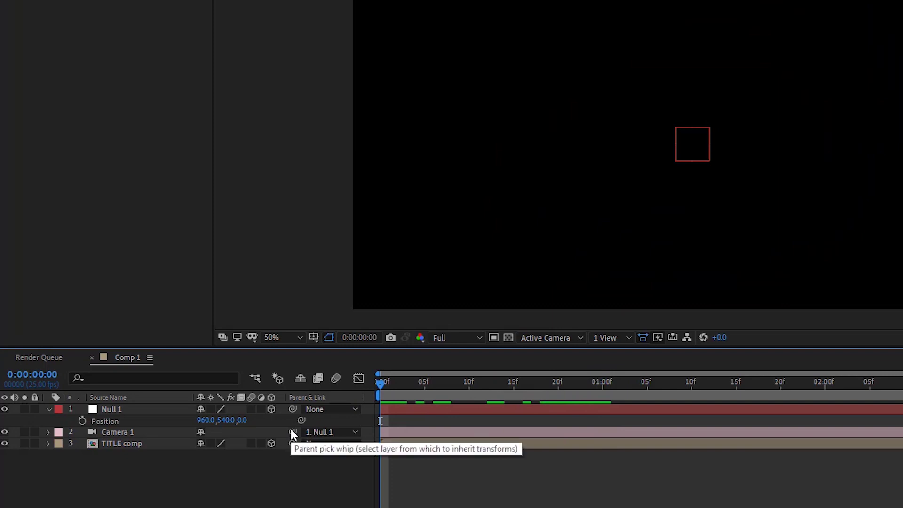
{"action": "left_click_drag", "start_coordinate": [292, 432], "coordinate": [141, 408]}
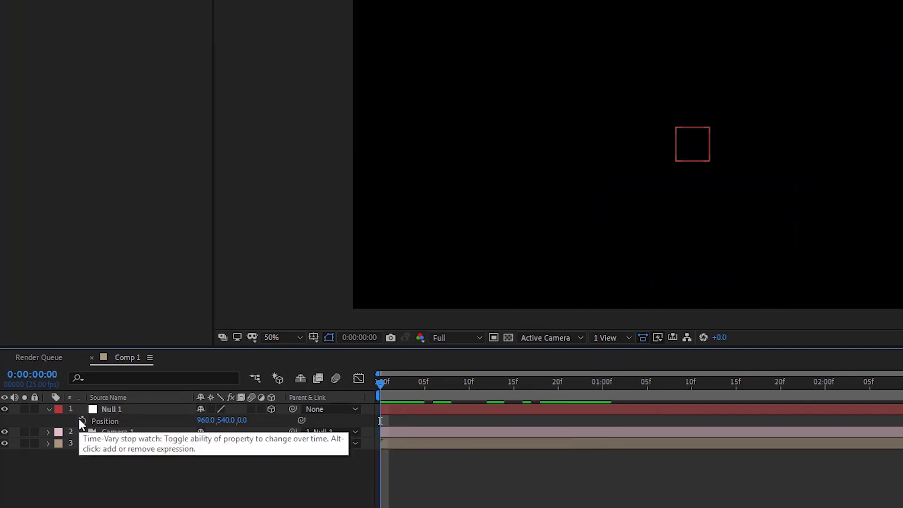
- Set Null 1's Z position to 1200 at 0:00:00:00 and start keyframing Position there
{"action": "left_click", "coordinate": [240, 419]}
{"action": "type", "text": "12"}
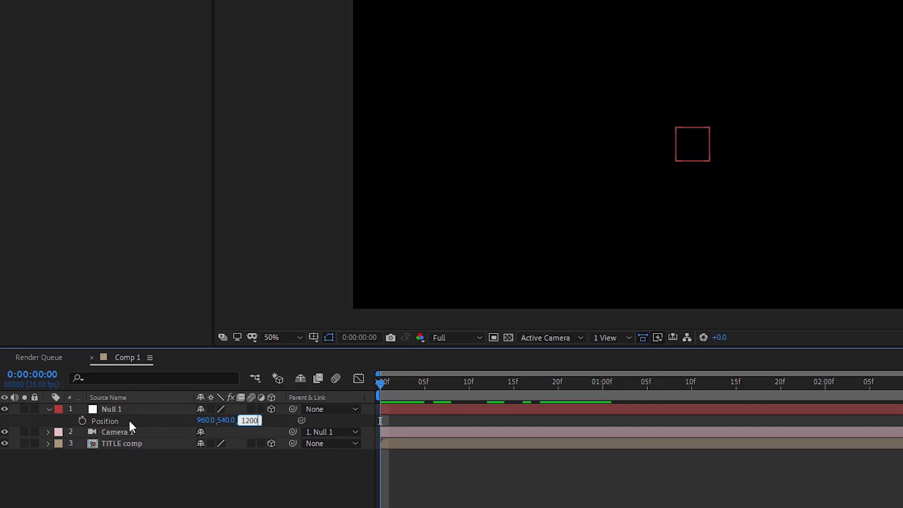
{"action": "type", "text": "00"}
{"action": "left_click", "coordinate": [83, 420]}
- Move to 0:00:01:00 and keyframe Null 1's Z position at 0
{"action": "key", "text": "space"}
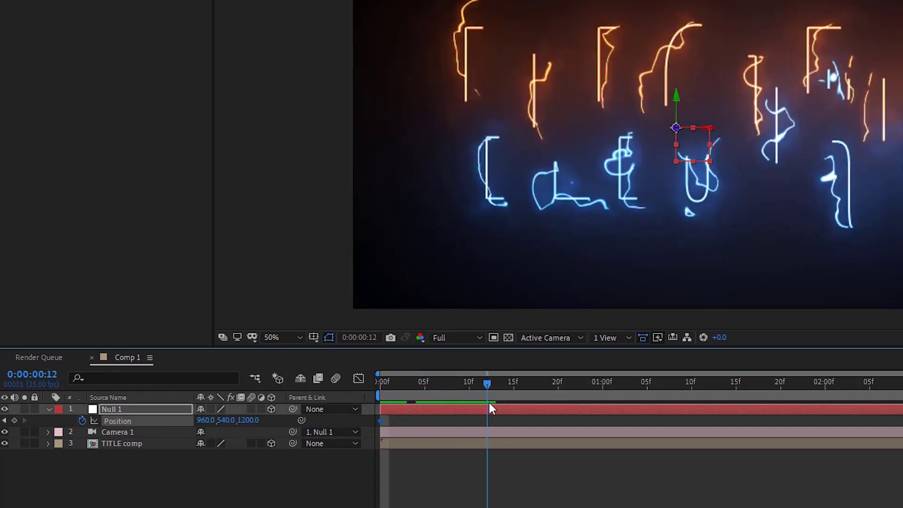
{"action": "left_click_drag", "start_coordinate": [493, 403], "coordinate": [603, 402]}
{"action": "left_click", "coordinate": [249, 420]}
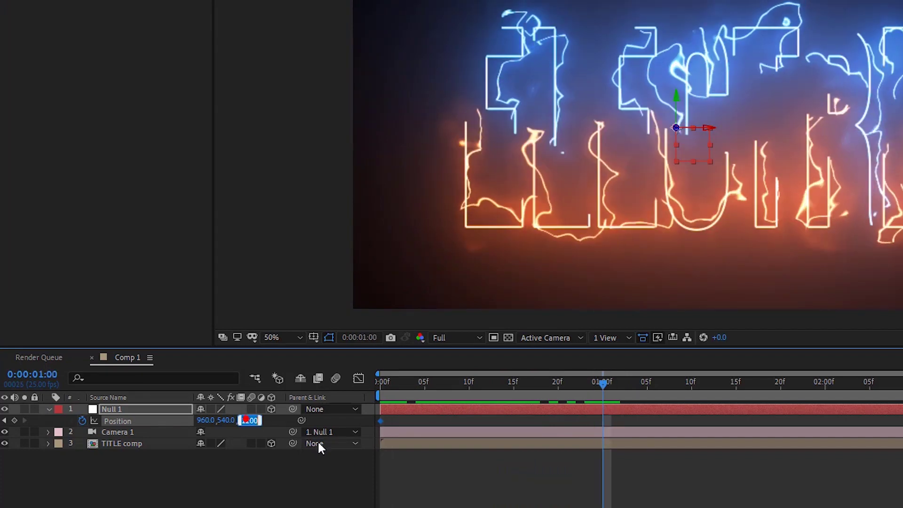
{"action": "type", "text": "-2000"}
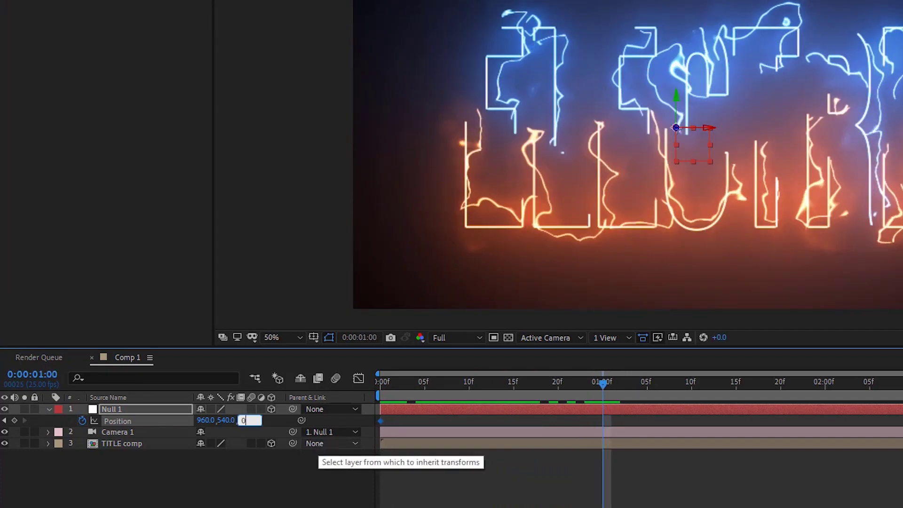
{"action": "key", "text": "Return"}
- Adjust Null 1's Z position at one second to -200 and finally -500, and scrub through the camera move
{"action": "left_click", "coordinate": [243, 419]}
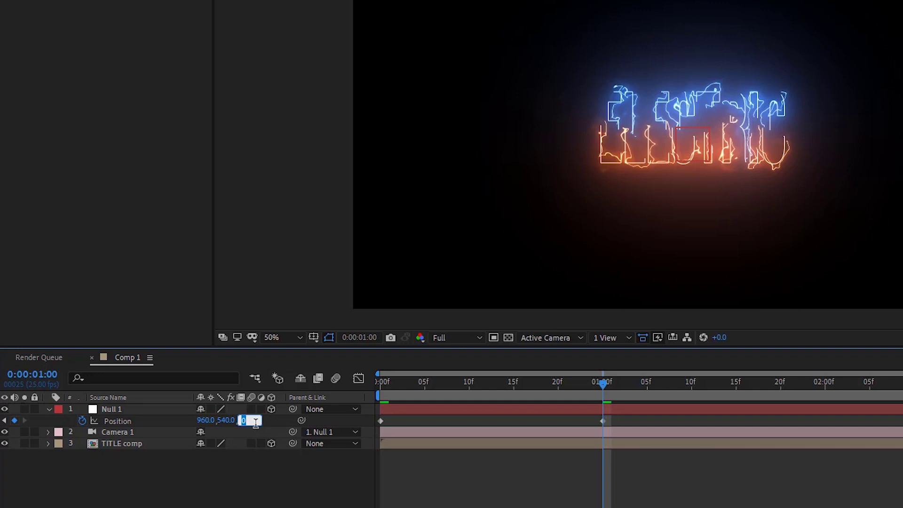
{"action": "type", "text": "-200"}
{"action": "key", "text": "Return"}
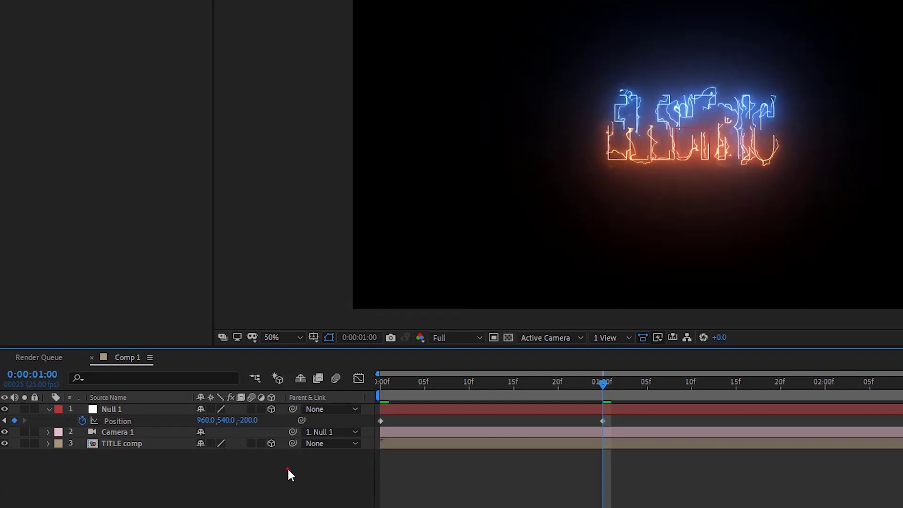
{"action": "left_click_drag", "start_coordinate": [245, 425], "coordinate": [243, 424]}
{"action": "left_click", "coordinate": [243, 423]}
{"action": "type", "text": "-500"}
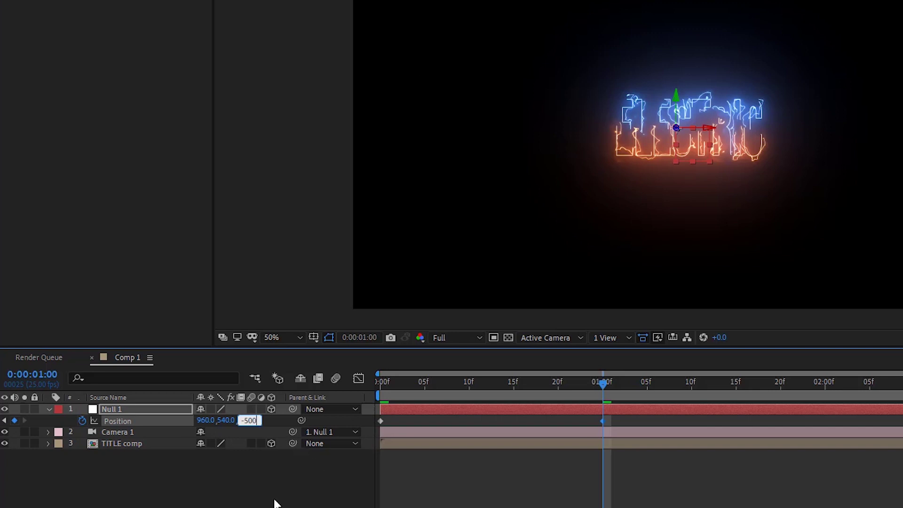
{"action": "left_click", "coordinate": [274, 502]}
{"action": "left_click_drag", "start_coordinate": [504, 394], "coordinate": [901, 409]}
{"action": "key", "text": "Home"}
{"action": "right_click", "coordinate": [216, 498]}
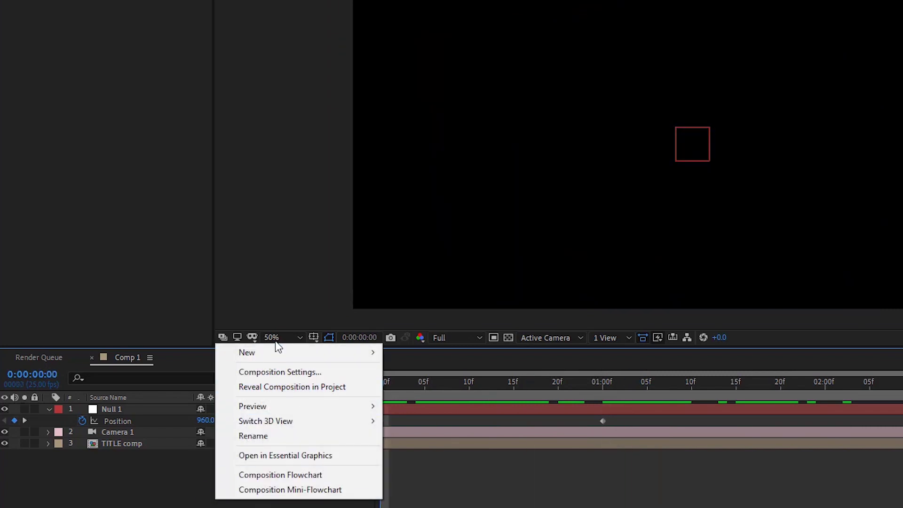
{"action": "left_click", "coordinate": [158, 486]}
{"action": "right_click", "coordinate": [157, 484]}
{"action": "mouse_move", "coordinate": [234, 337]}
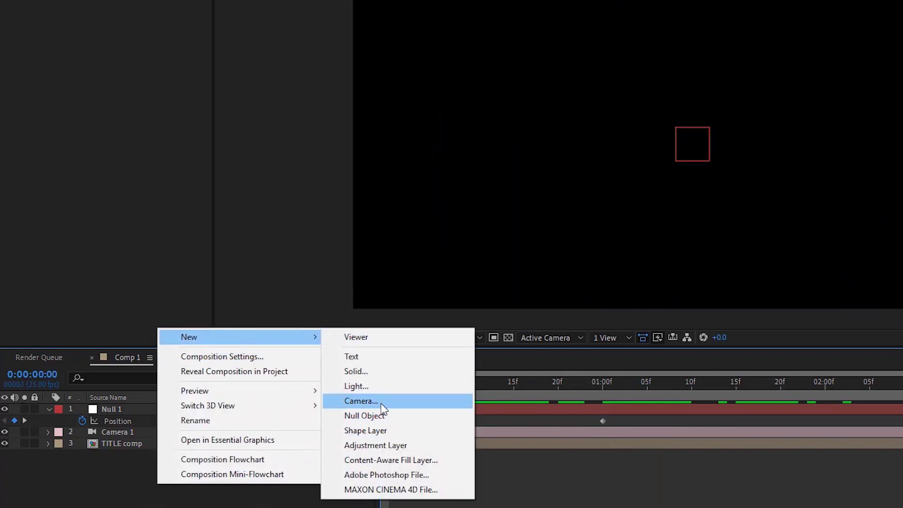
{"action": "left_click", "coordinate": [377, 382]}
{"action": "left_click", "coordinate": [757, 319]}
- Add a second null object as a 3D layer and parent Null 1 to it
{"action": "right_click", "coordinate": [249, 497]}
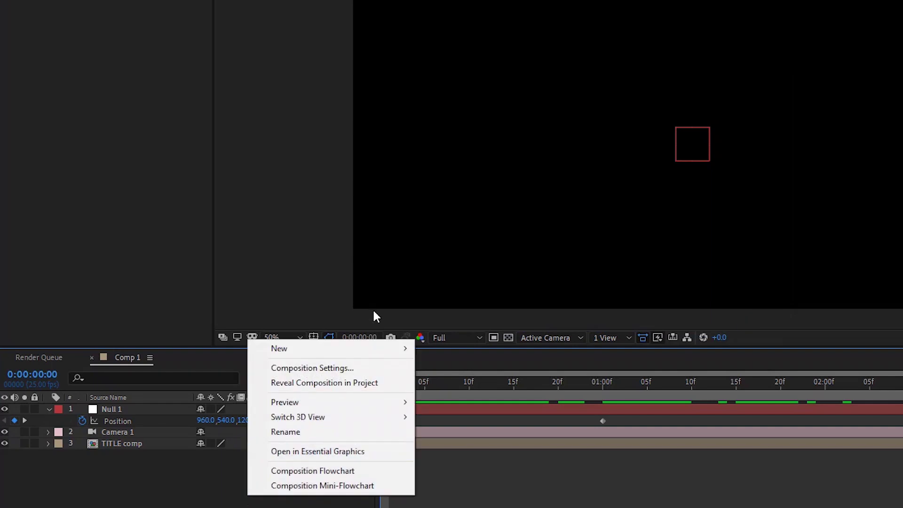
{"action": "mouse_move", "coordinate": [377, 354]}
{"action": "left_click", "coordinate": [512, 427]}
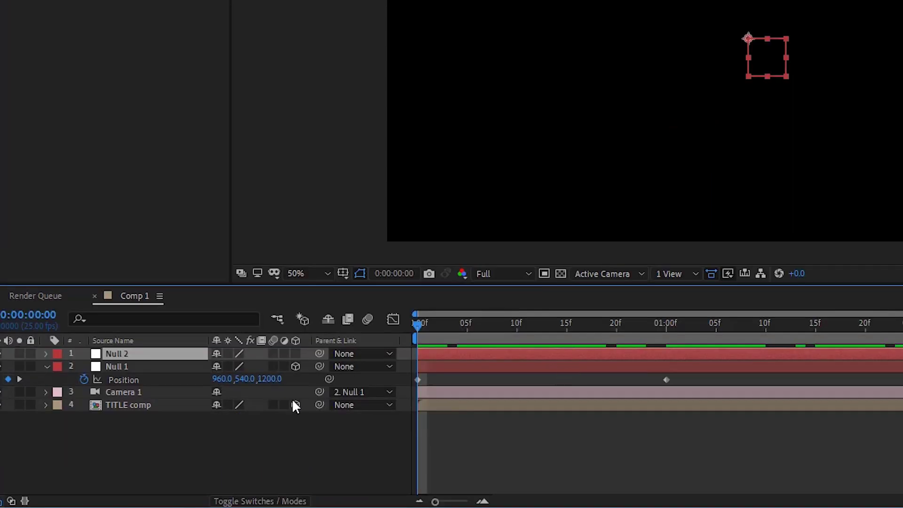
{"action": "left_click", "coordinate": [295, 353]}
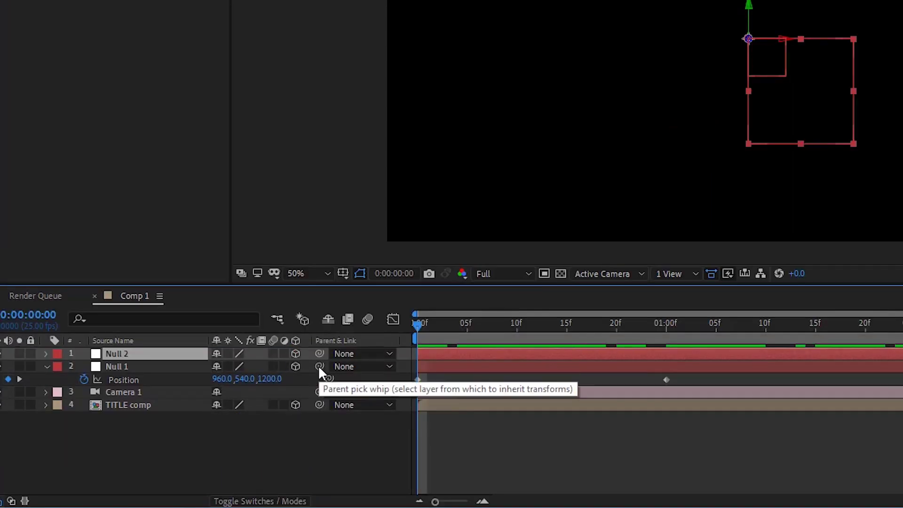
{"action": "left_click_drag", "start_coordinate": [319, 367], "coordinate": [138, 354]}
{"action": "left_click", "coordinate": [237, 445]}
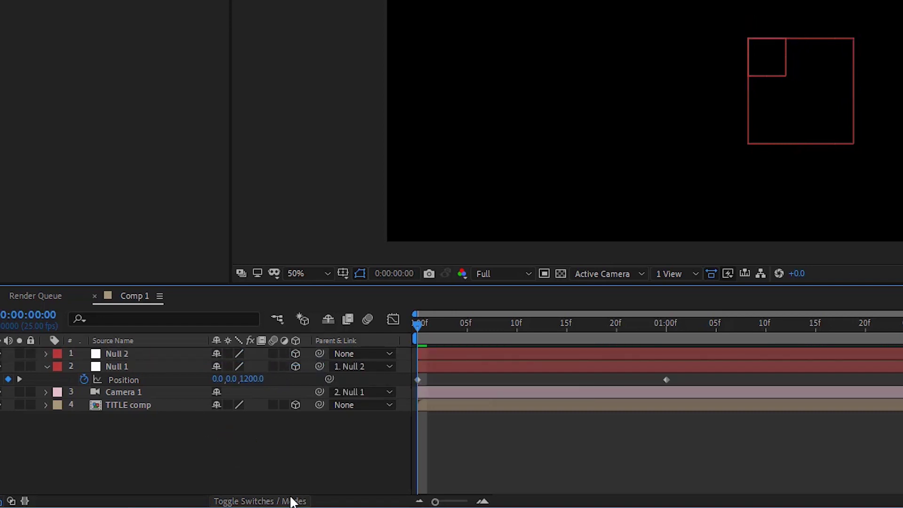
- Start keyframing Null 2's Position at 0:00:00:00
{"action": "left_click", "coordinate": [134, 355]}
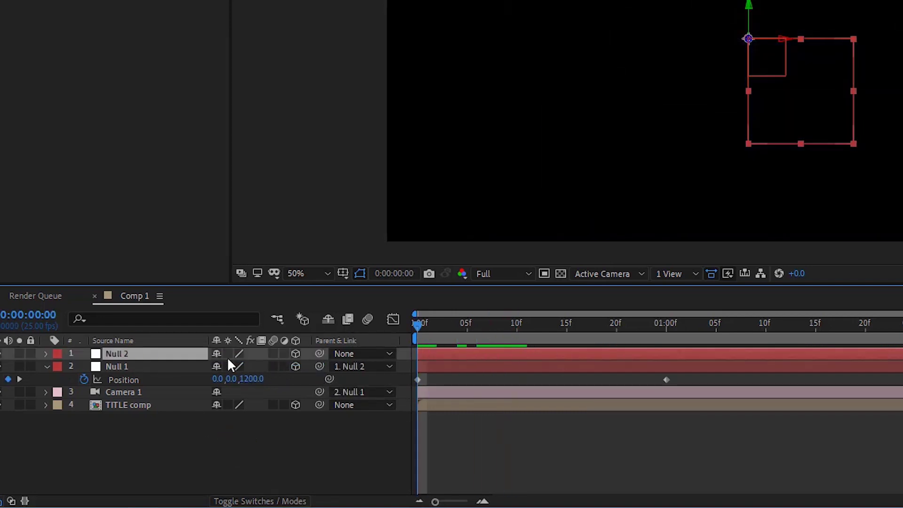
{"action": "key", "text": "p"}
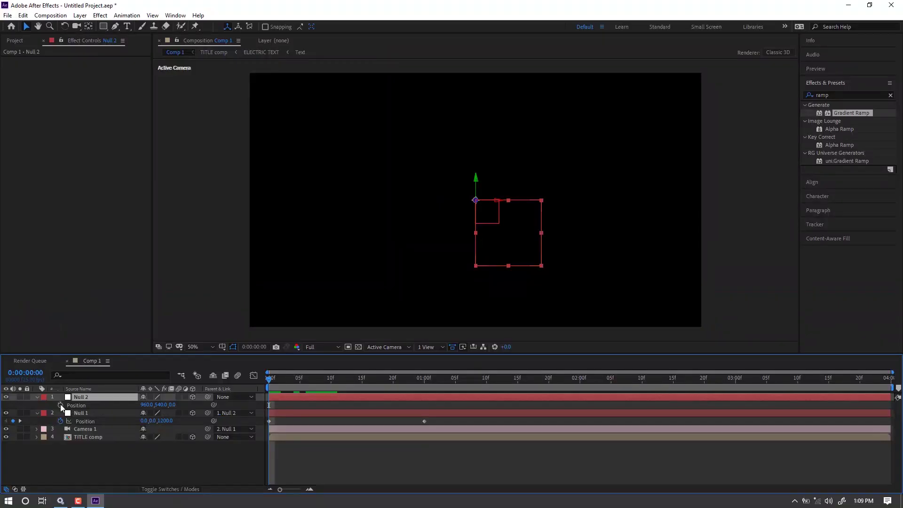
{"action": "left_click", "coordinate": [60, 404]}
- Move to 0:00:03:24 and keyframe Null 2's Z position at 500
{"action": "left_click_drag", "start_coordinate": [268, 379], "coordinate": [885, 378]}
{"action": "left_click_drag", "start_coordinate": [171, 405], "coordinate": [386, 404]}
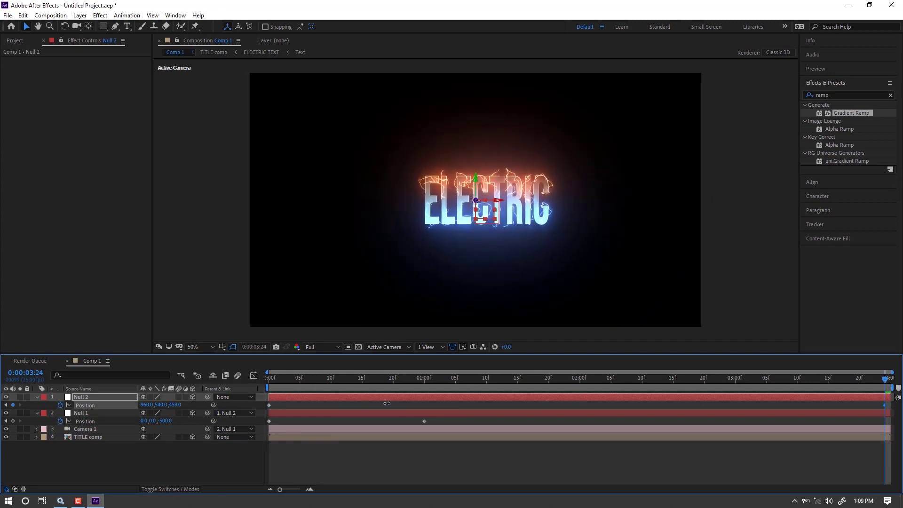
{"action": "left_click", "coordinate": [175, 404]}
{"action": "type", "text": "500"}
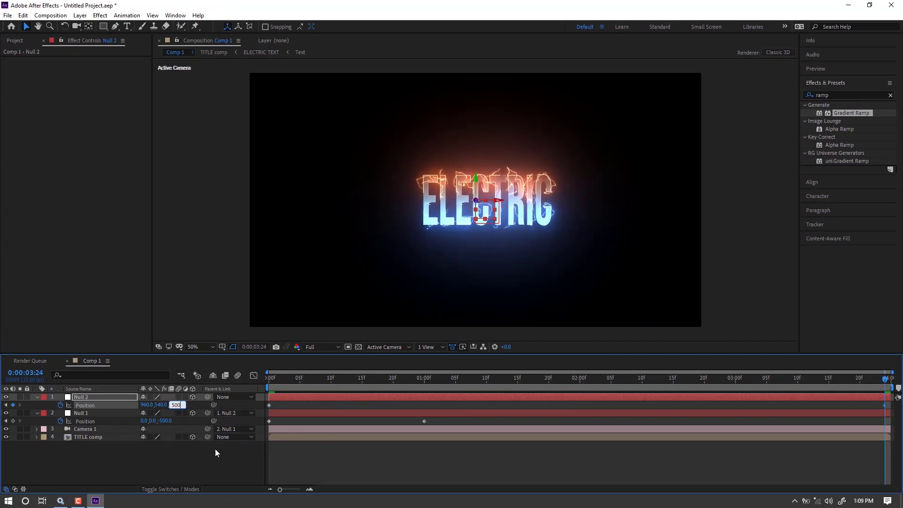
{"action": "left_click", "coordinate": [209, 455]}
- Return to the start of Comp 1, collapse both nulls' properties and preview the combined camera move
{"action": "left_click_drag", "start_coordinate": [379, 377], "coordinate": [175, 393]}
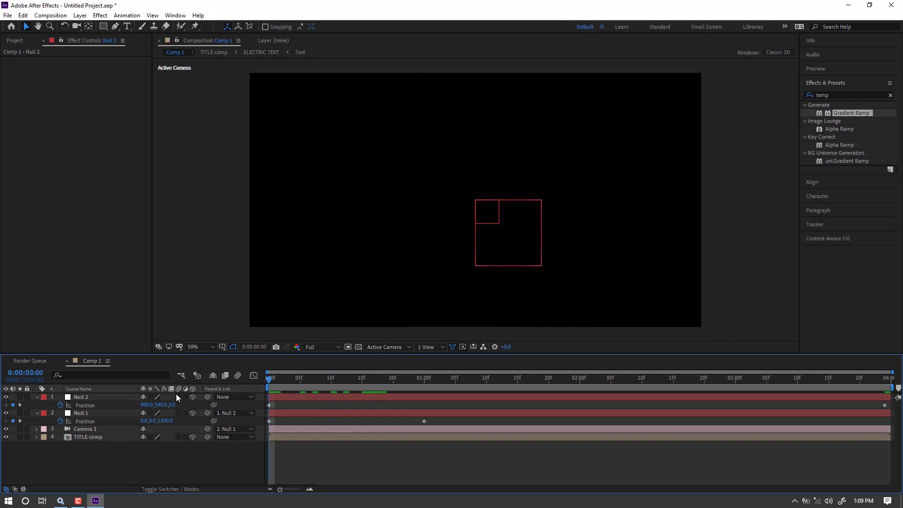
{"action": "left_click", "coordinate": [38, 397]}
{"action": "left_click", "coordinate": [37, 405]}
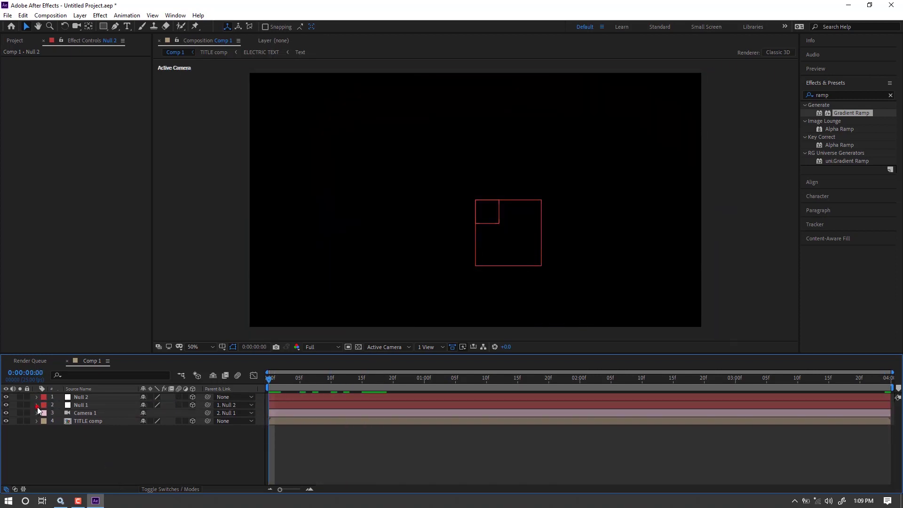
{"action": "key", "text": "space"}
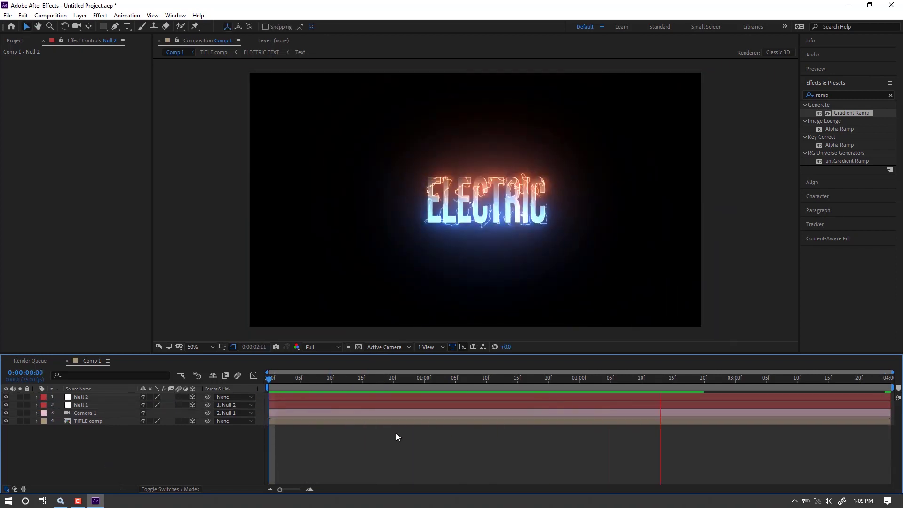
{"action": "key", "text": "space"}
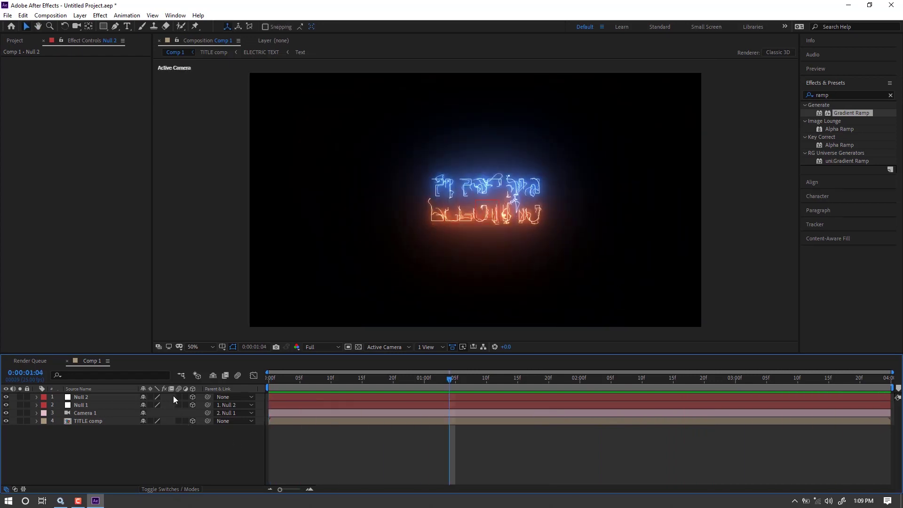
- Enable motion blur for the composition, TITLE comp and both nulls, preview the animation and return to the first frame
{"action": "left_click_drag", "start_coordinate": [176, 421], "coordinate": [179, 397]}
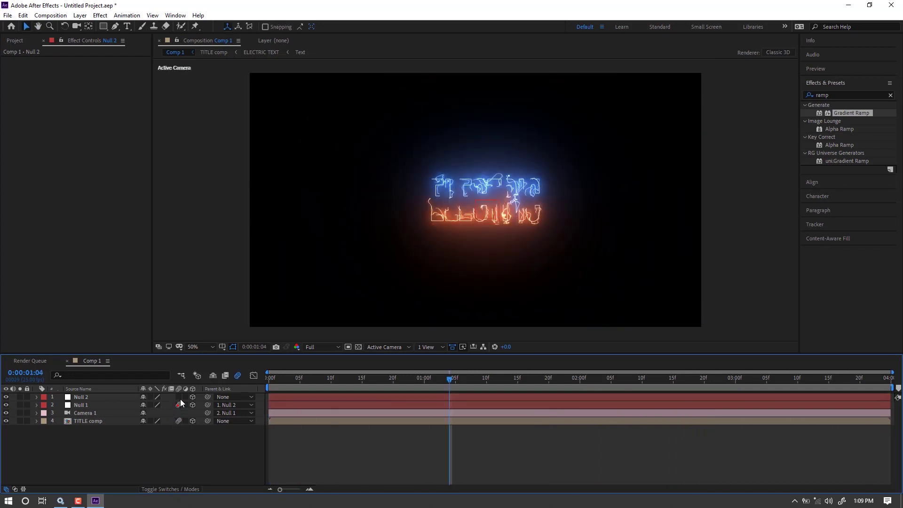
{"action": "left_click", "coordinate": [237, 375]}
{"action": "key", "text": "space"}
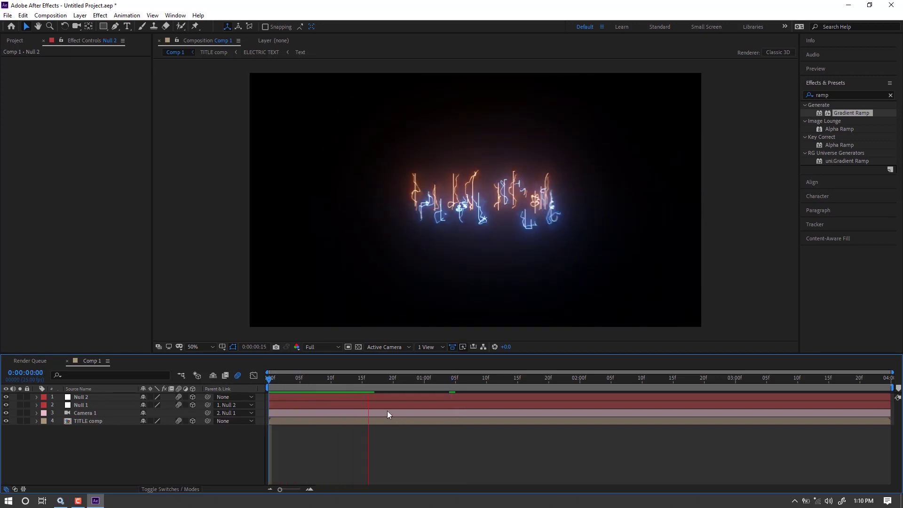
{"action": "key", "text": "space"}
{"action": "key", "text": "space"}
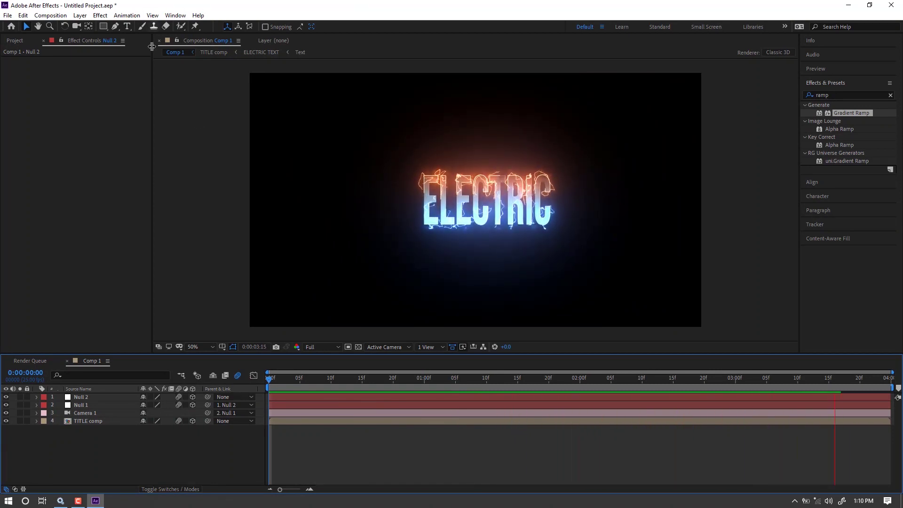
{"action": "left_click", "coordinate": [393, 385]}
{"action": "left_click_drag", "start_coordinate": [393, 387], "coordinate": [249, 390]}
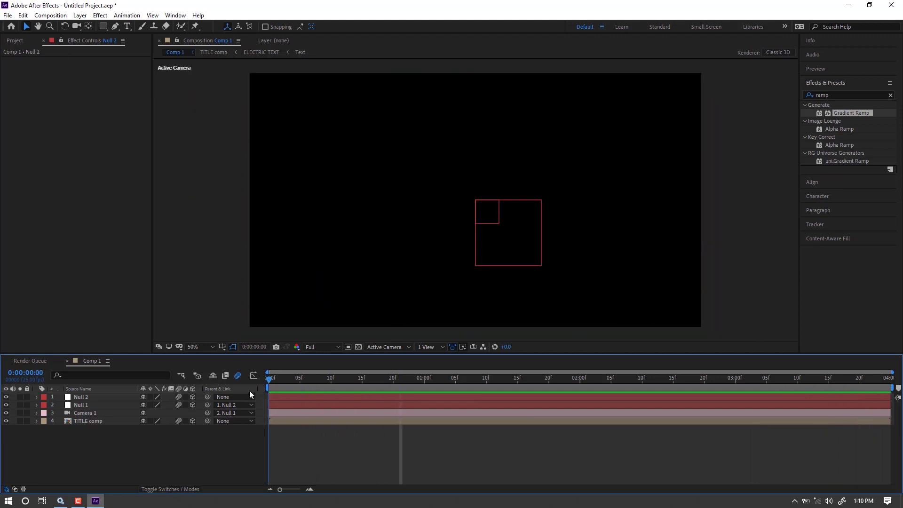
- Reveal Null 1's keyframes, delay its first Position keyframe to 0:00:00:12 and preview the camera move
{"action": "left_click", "coordinate": [81, 406]}
{"action": "key", "text": "u"}
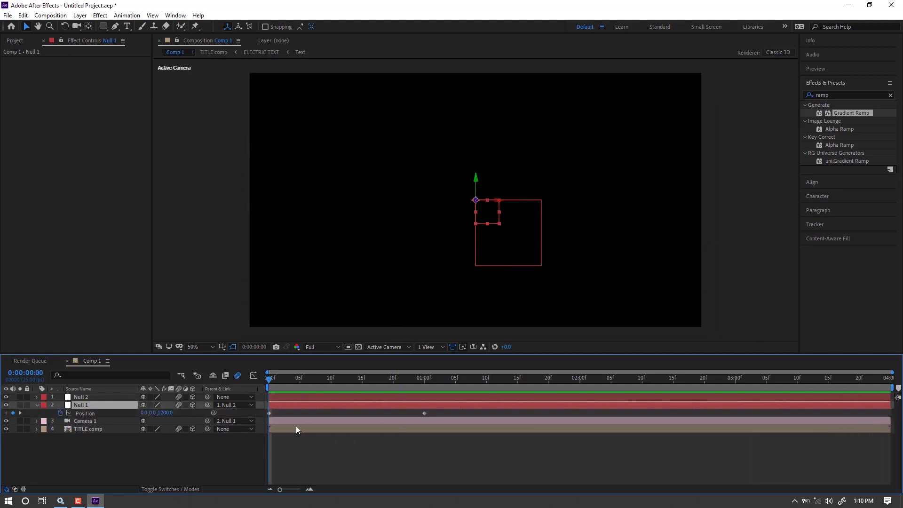
{"action": "left_click_drag", "start_coordinate": [273, 413], "coordinate": [350, 414]}
{"action": "left_click", "coordinate": [348, 386]}
{"action": "left_click_drag", "start_coordinate": [346, 382], "coordinate": [343, 383]}
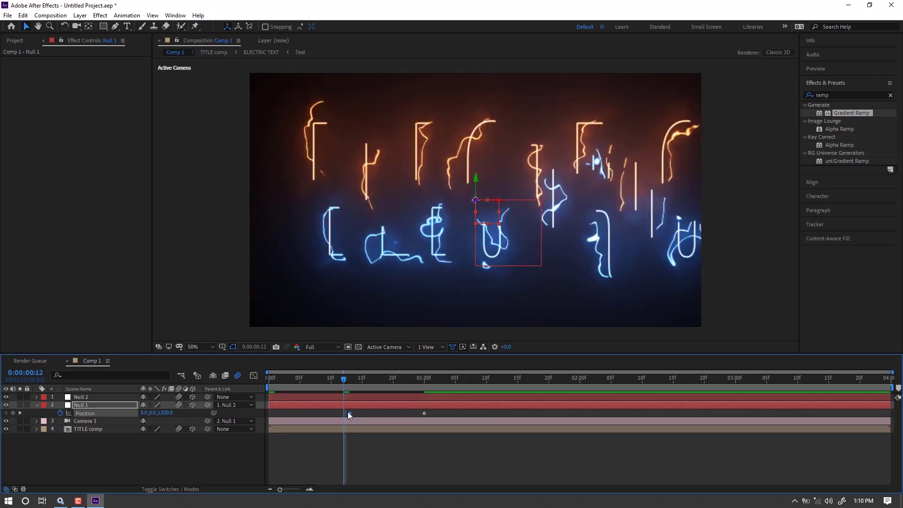
{"action": "left_click_drag", "start_coordinate": [349, 413], "coordinate": [344, 416]}
{"action": "key", "text": "space"}
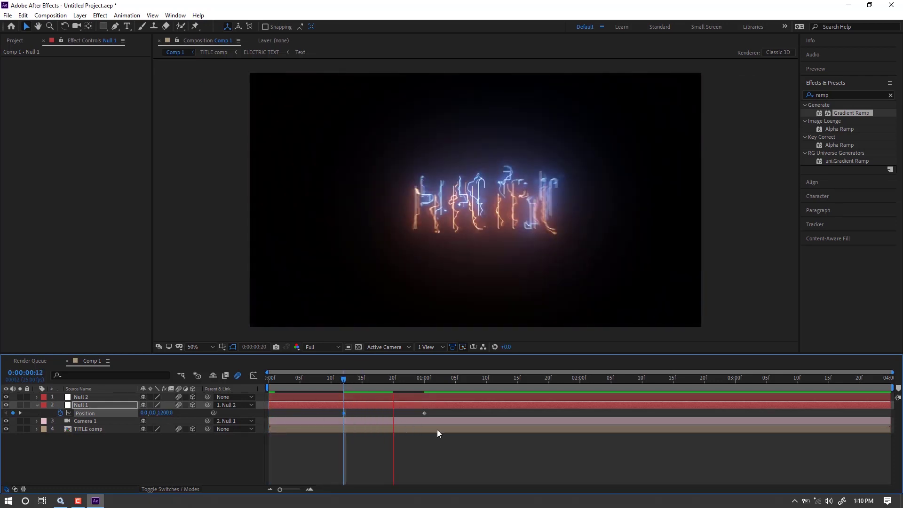